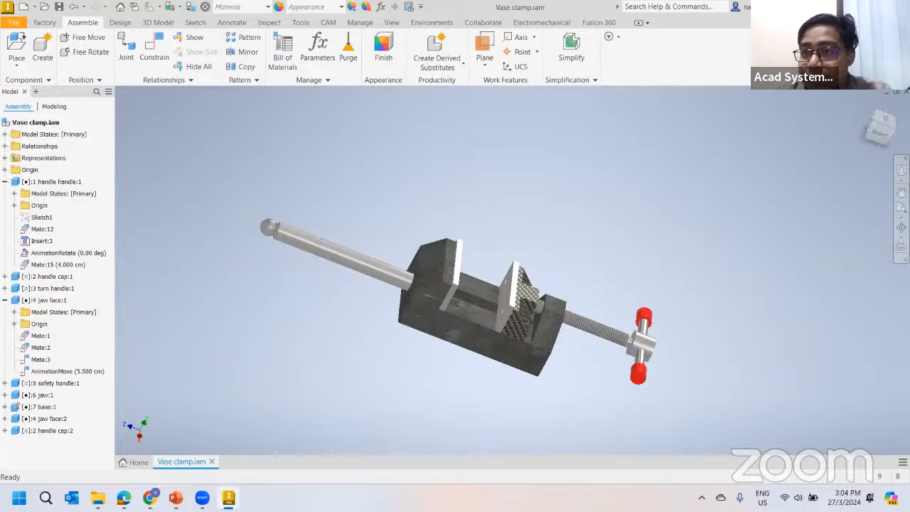
Open the base part for in-place editing and try Stainless Steel AISI 440C, Welded and Titanium as its material
{"action": "left_click", "coordinate": [863, 107]}
{"action": "scroll", "coordinate": [494, 246], "scroll_direction": "down", "scroll_amount": 4}
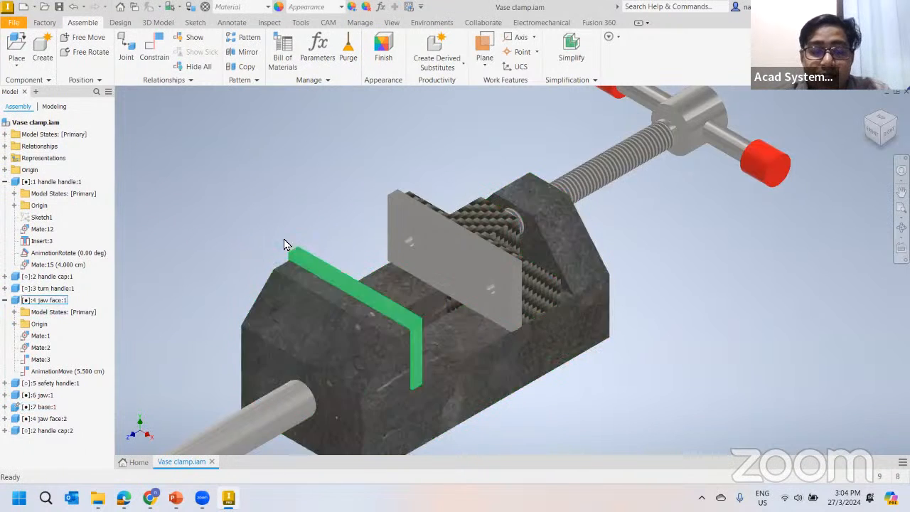
{"action": "scroll", "coordinate": [280, 238], "scroll_direction": "up", "scroll_amount": 3}
{"action": "middle_click_drag", "start_coordinate": [502, 324], "coordinate": [578, 361]}
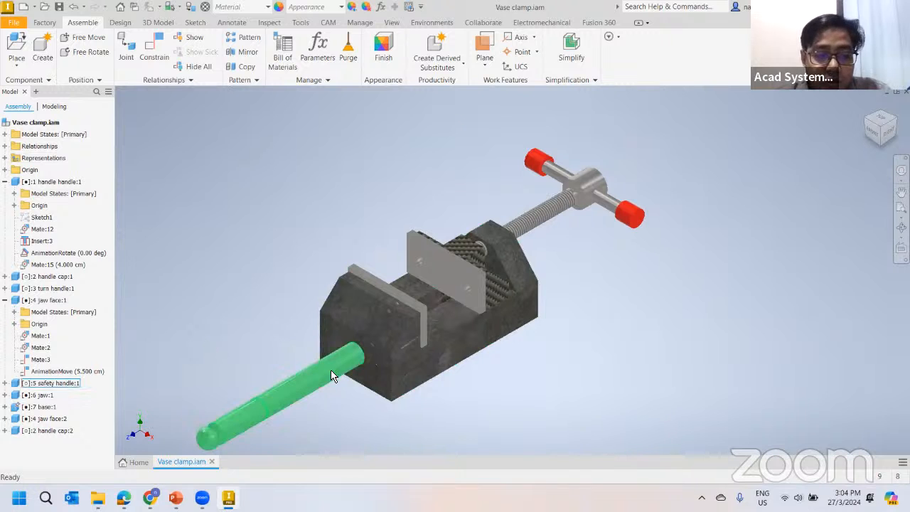
{"action": "double_click", "coordinate": [366, 324]}
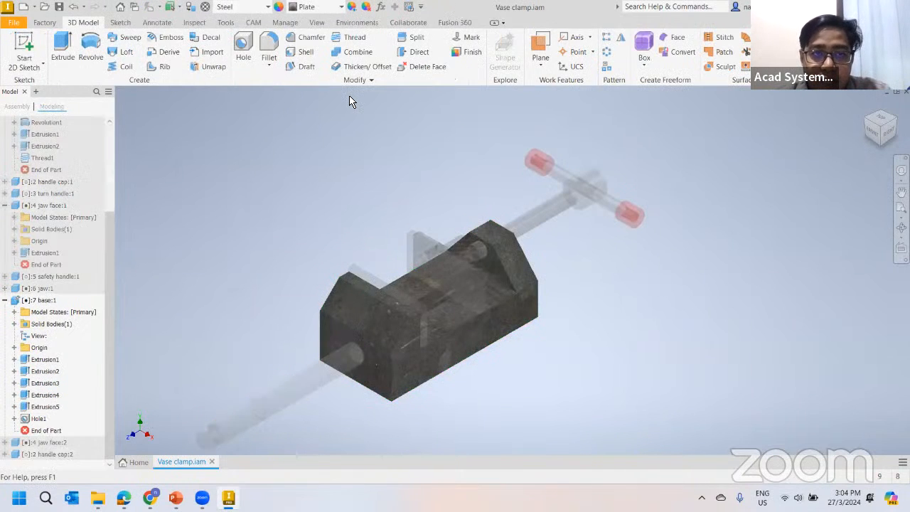
{"action": "left_click", "coordinate": [267, 7]}
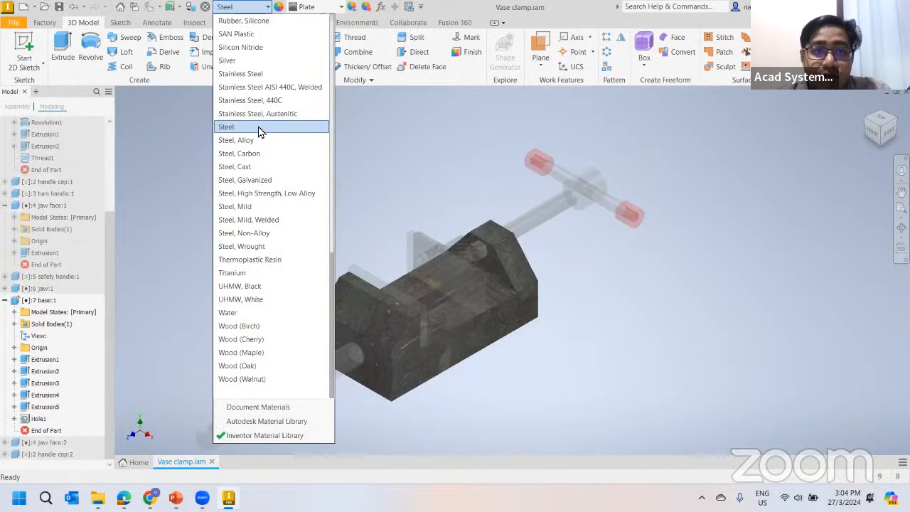
{"action": "left_click", "coordinate": [266, 87]}
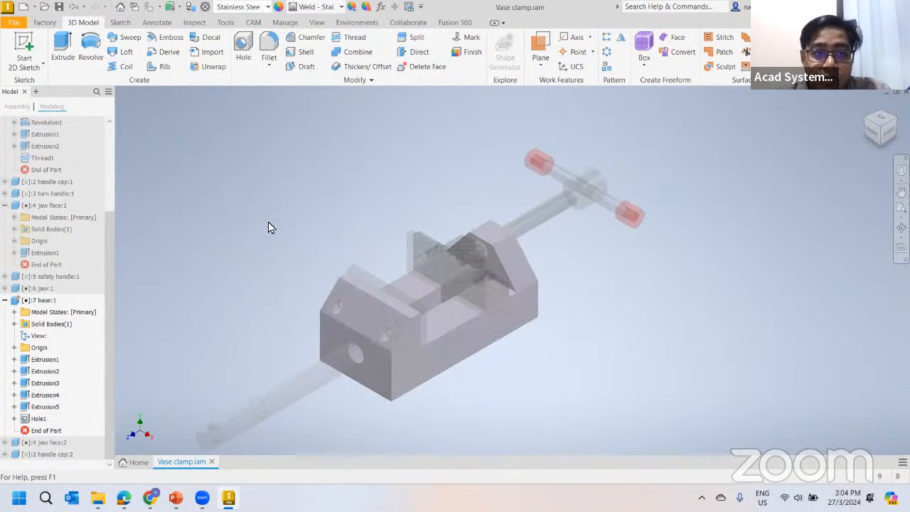
{"action": "left_click", "coordinate": [268, 7]}
{"action": "left_click", "coordinate": [274, 285]}
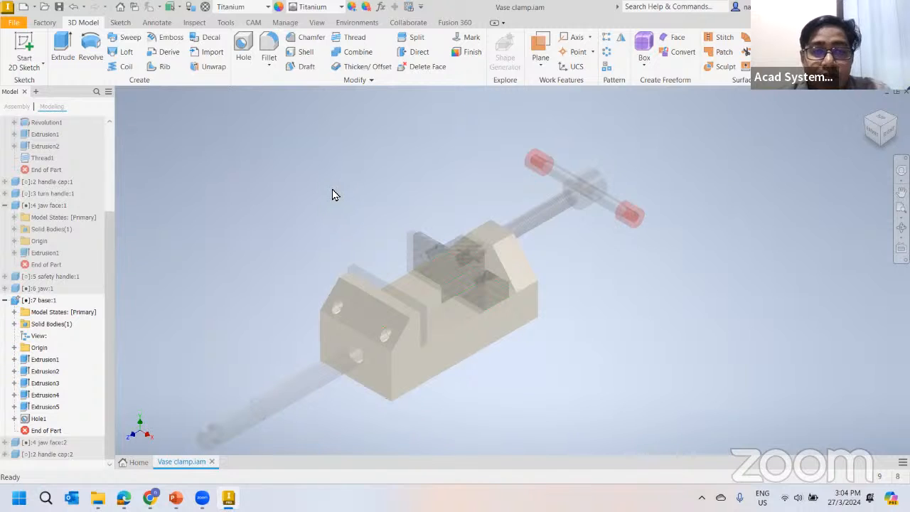
Undo both material changes on the base part and return to the assembly
{"action": "key", "text": "ctrl+z"}
{"action": "key", "text": "ctrl+z"}
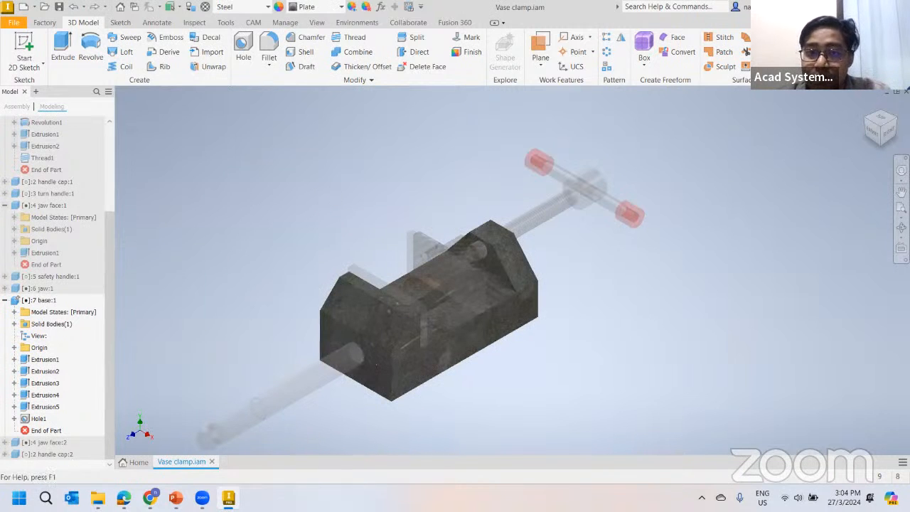
{"action": "left_click", "coordinate": [844, 50]}
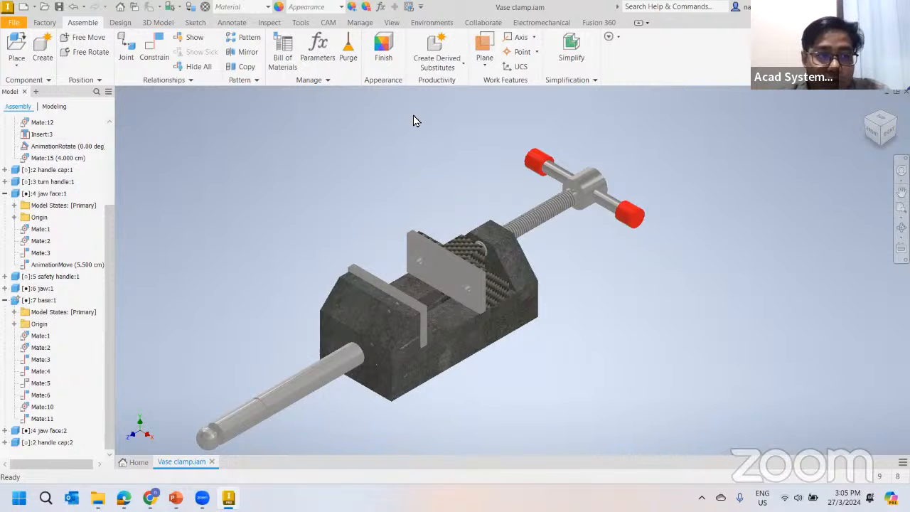
Drive the screw handle's AnimationRotate constraint forward to preview its rotation, and close the drive settings
{"action": "scroll", "coordinate": [68, 142], "scroll_direction": "up", "scroll_amount": 3}
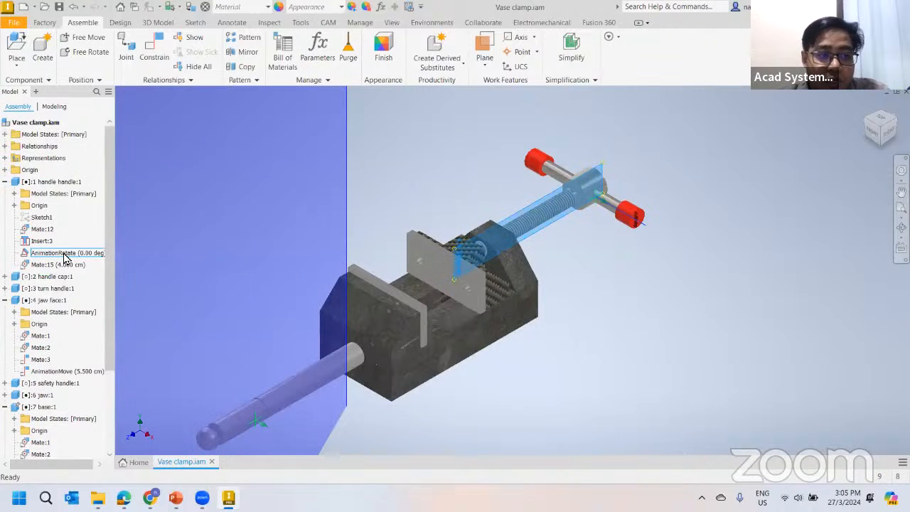
{"action": "left_click", "coordinate": [64, 254]}
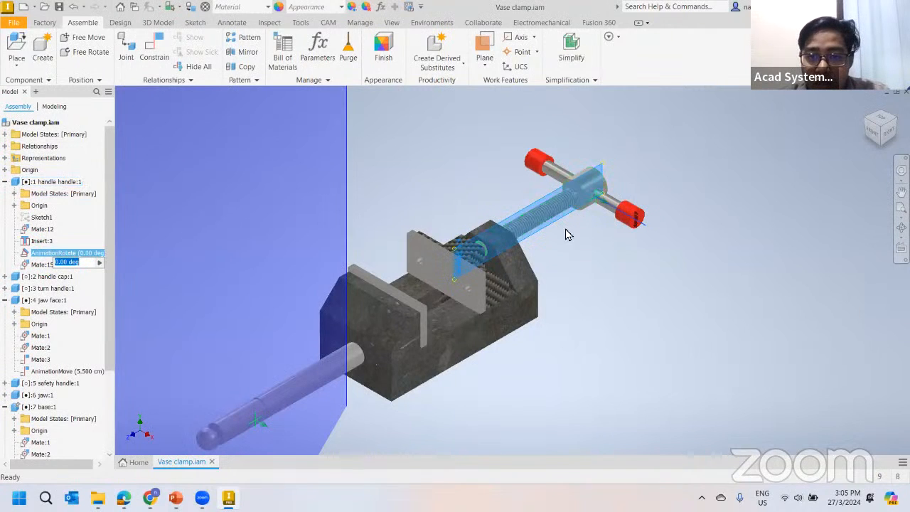
{"action": "right_click", "coordinate": [39, 256]}
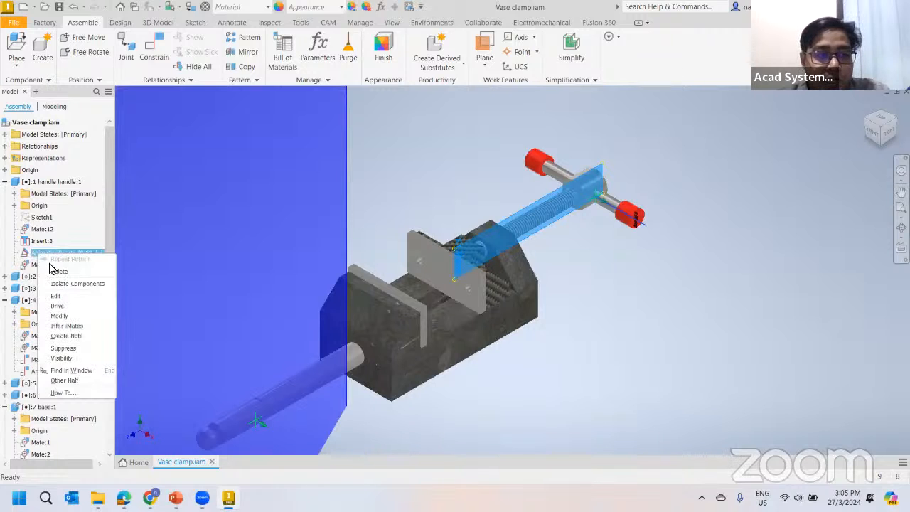
{"action": "left_click", "coordinate": [65, 306]}
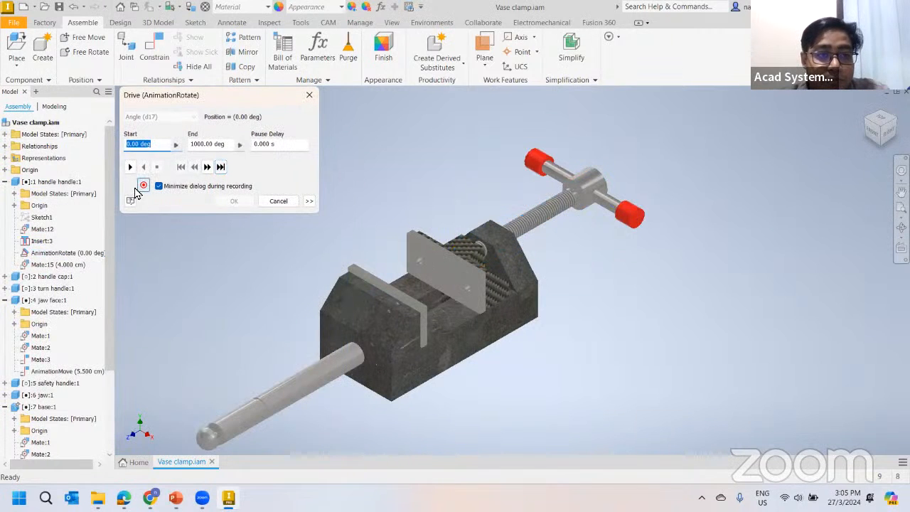
{"action": "left_click", "coordinate": [130, 167]}
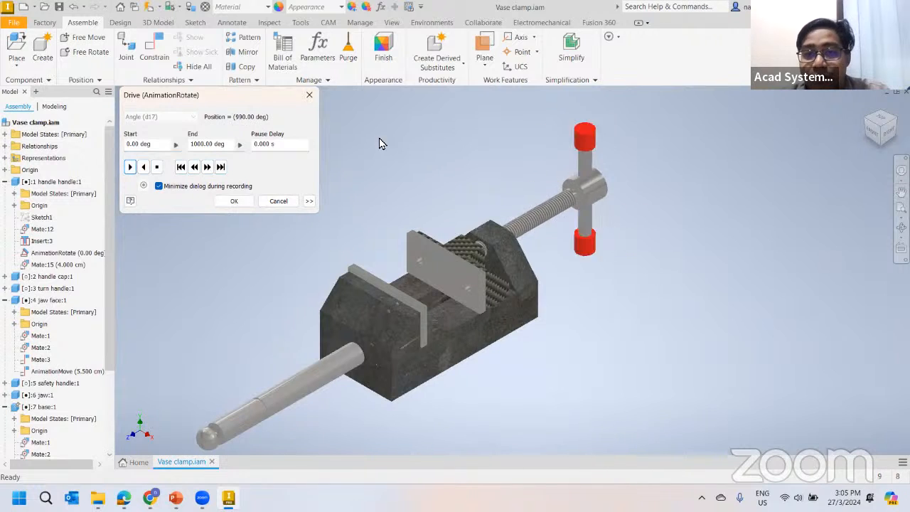
{"action": "left_click", "coordinate": [309, 97]}
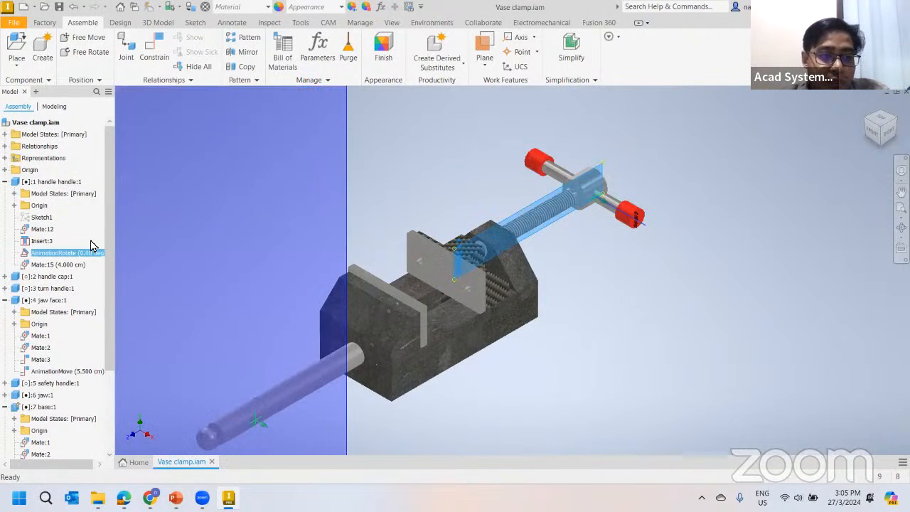
Drive the jaw face's AnimationMove constraint forward and back in reverse to preview the sliding jaw's travel
{"action": "scroll", "coordinate": [77, 279], "scroll_direction": "down", "scroll_amount": 3}
{"action": "left_click", "coordinate": [72, 265]}
{"action": "right_click", "coordinate": [71, 265]}
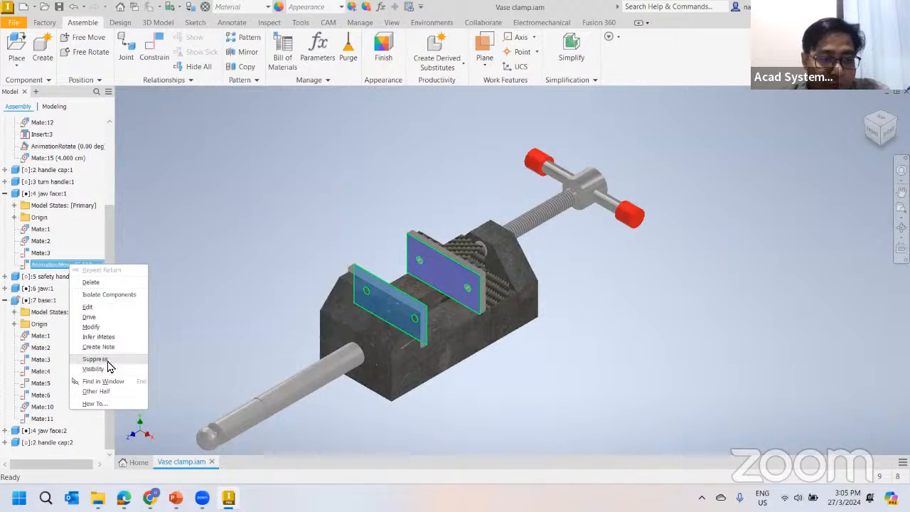
{"action": "left_click", "coordinate": [98, 318]}
{"action": "left_click", "coordinate": [130, 166]}
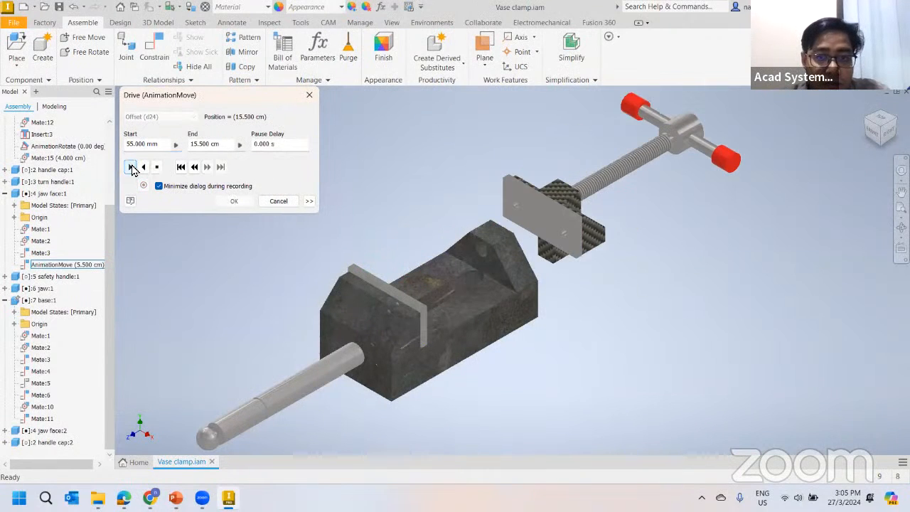
{"action": "left_click", "coordinate": [144, 166]}
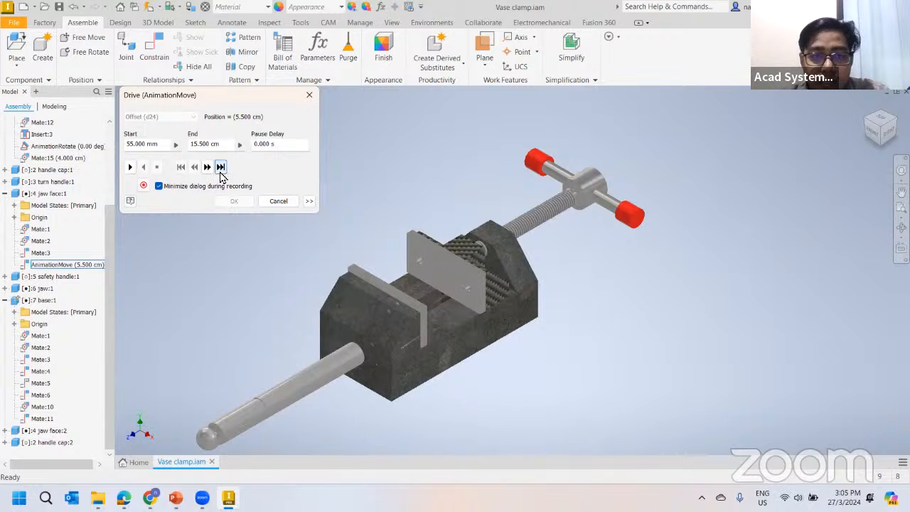
Try an end value of 0 for the AnimationMove drive, play it in both directions, and cancel the drive
{"action": "left_click_drag", "start_coordinate": [230, 146], "coordinate": [189, 147]}
{"action": "type", "text": "0"}
{"action": "left_click", "coordinate": [143, 169]}
{"action": "left_click", "coordinate": [129, 167]}
{"action": "left_click", "coordinate": [141, 168]}
{"action": "left_click", "coordinate": [275, 202]}
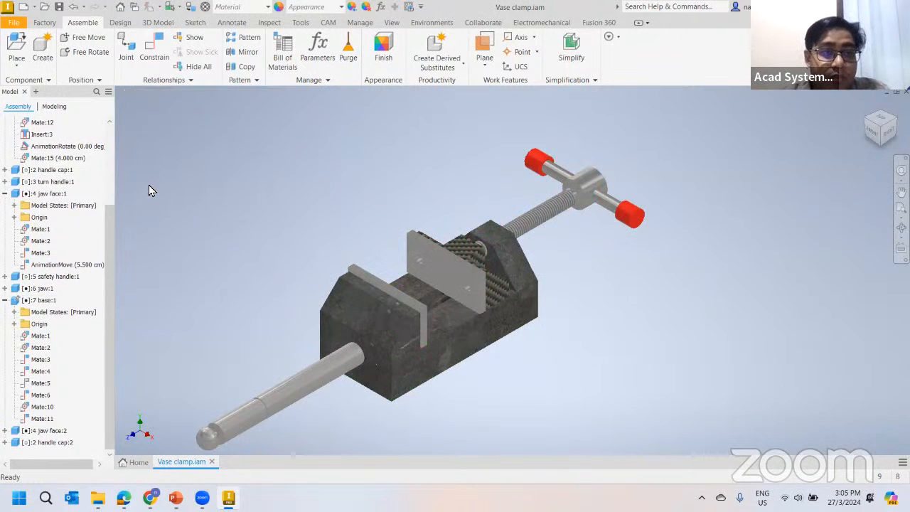
Switch the clamp assembly's view projection from Orthographic to Perspective
{"action": "scroll", "coordinate": [305, 95], "scroll_direction": "up", "scroll_amount": 3}
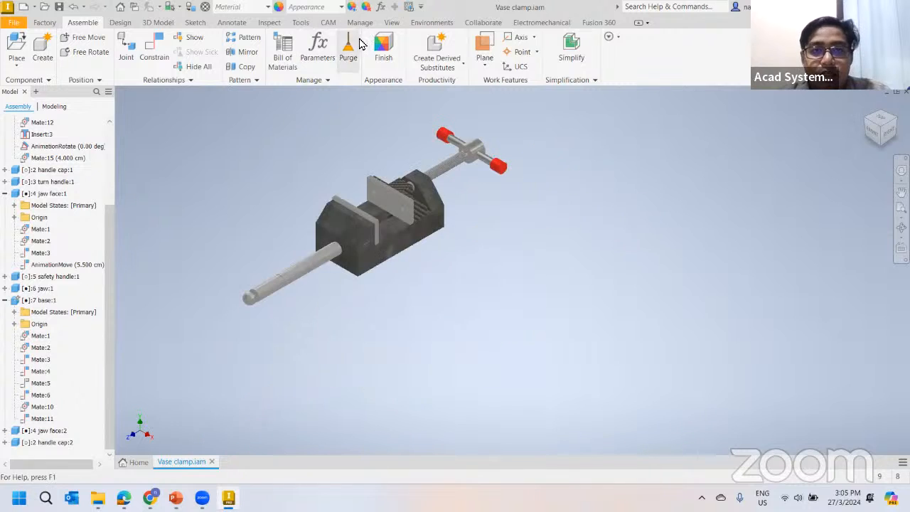
{"action": "scroll", "coordinate": [411, 177], "scroll_direction": "down", "scroll_amount": 4}
{"action": "middle_click_drag", "start_coordinate": [415, 179], "coordinate": [563, 216]}
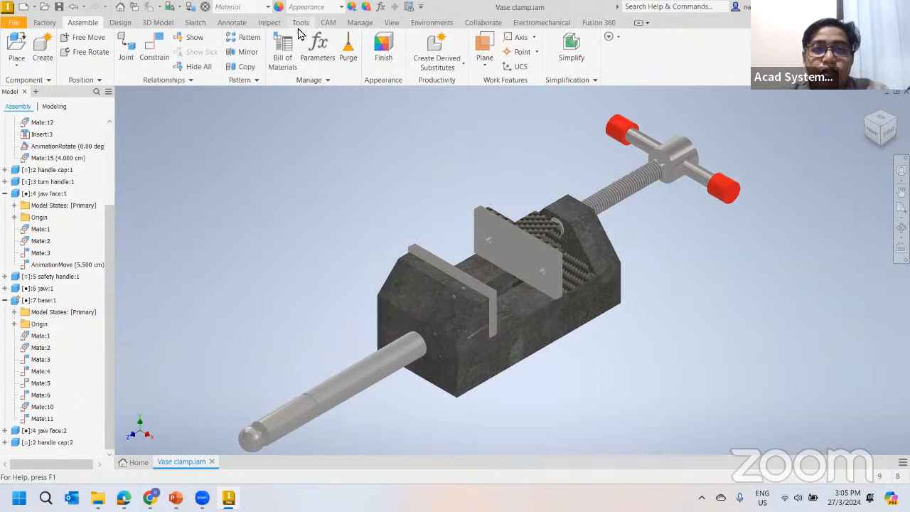
{"action": "left_click", "coordinate": [391, 22]}
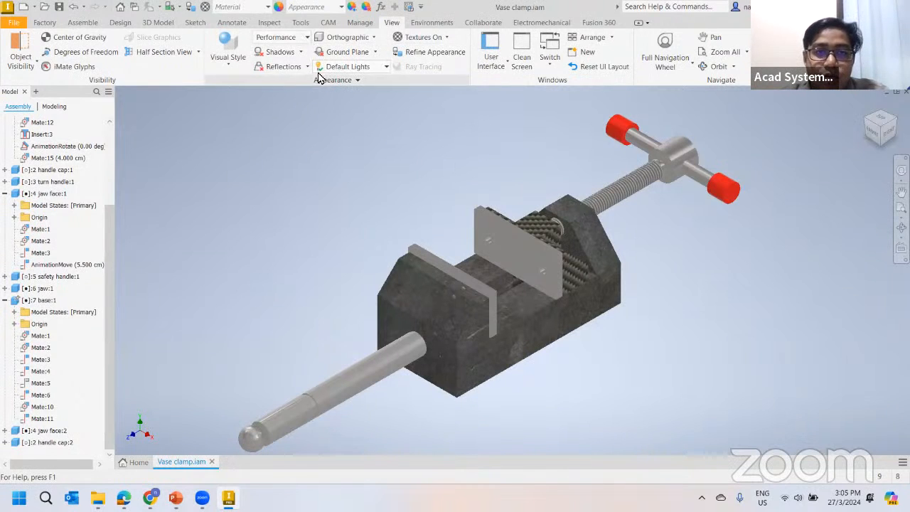
{"action": "left_click", "coordinate": [350, 40]}
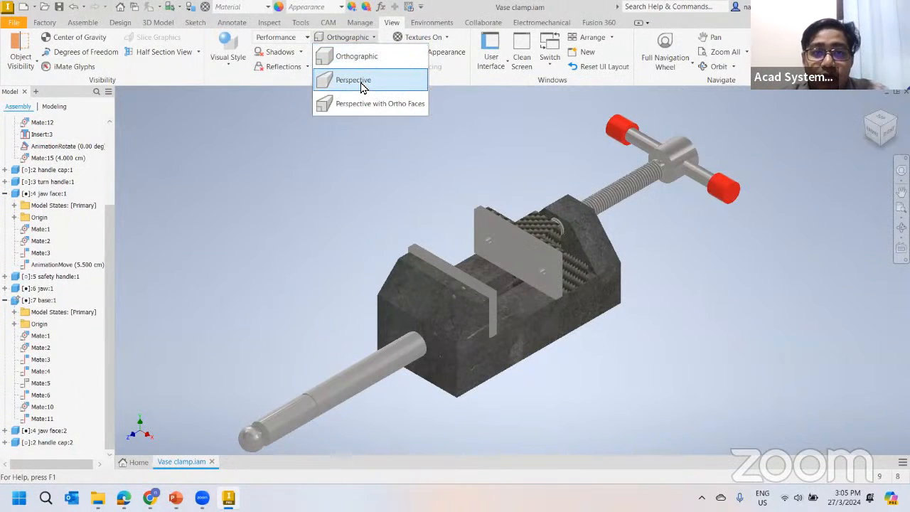
{"action": "left_click", "coordinate": [363, 84]}
{"action": "left_click", "coordinate": [365, 37]}
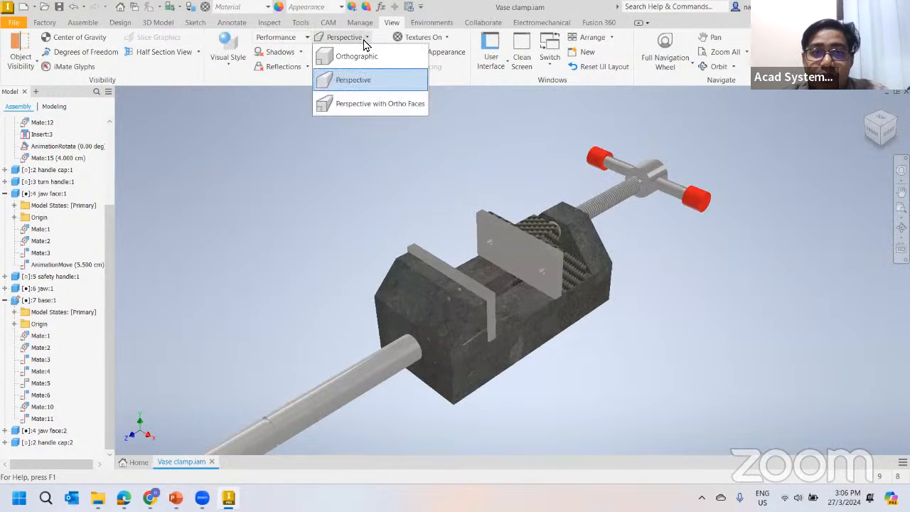
{"action": "left_click", "coordinate": [362, 63]}
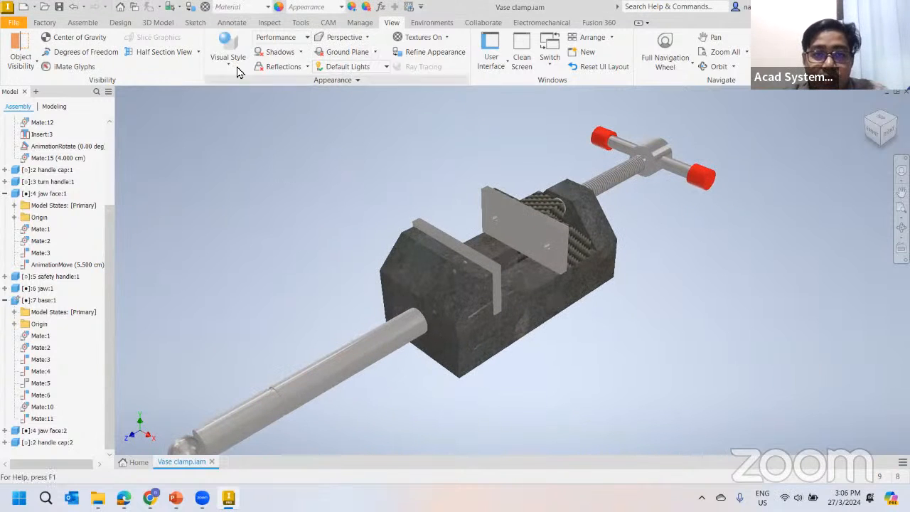
Turn on all shadows for the clamp, and briefly display the ground plane before hiding it again
{"action": "left_click", "coordinate": [281, 52]}
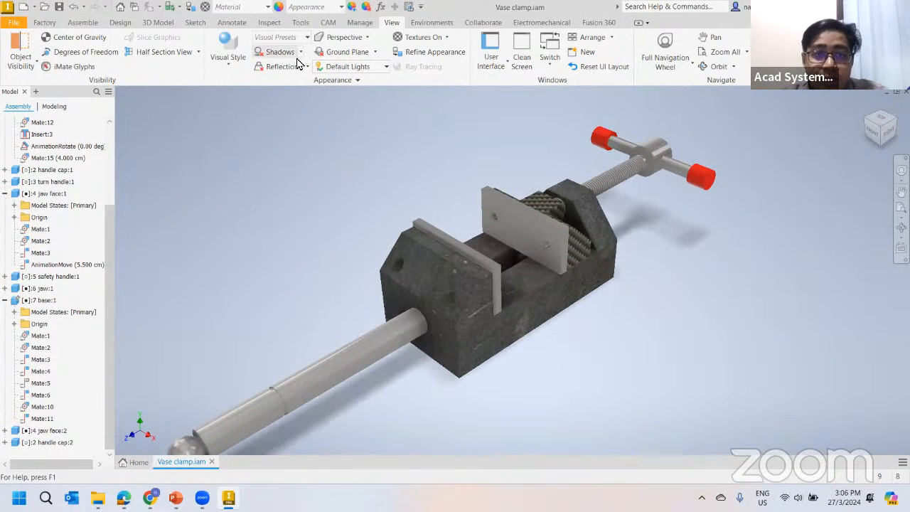
{"action": "left_click", "coordinate": [301, 52]}
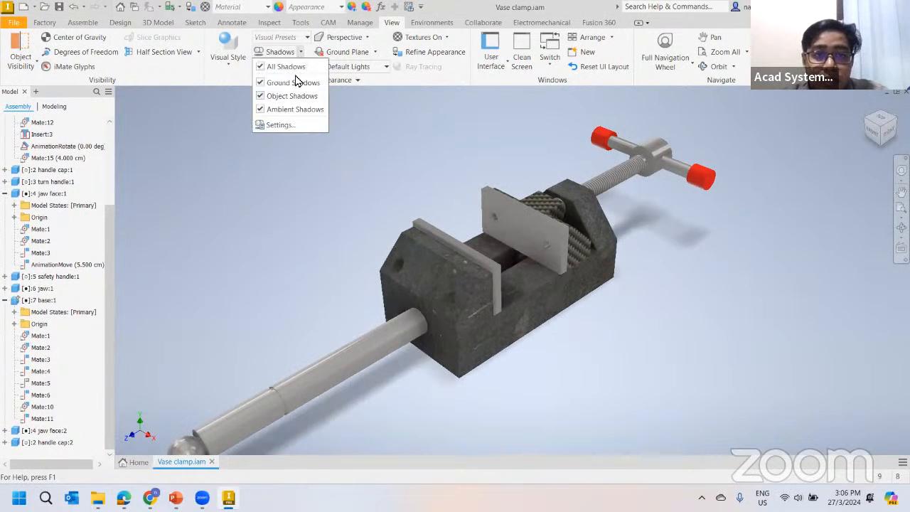
{"action": "left_click", "coordinate": [376, 53]}
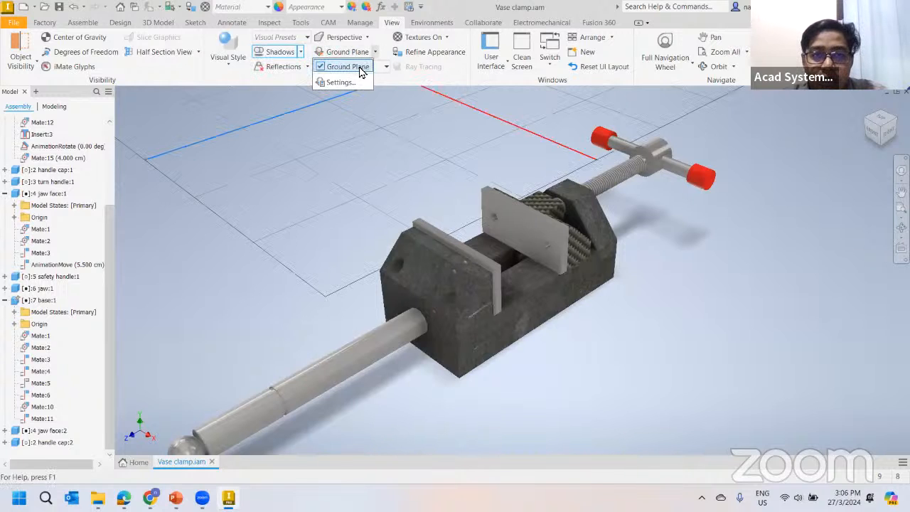
{"action": "left_click", "coordinate": [307, 66]}
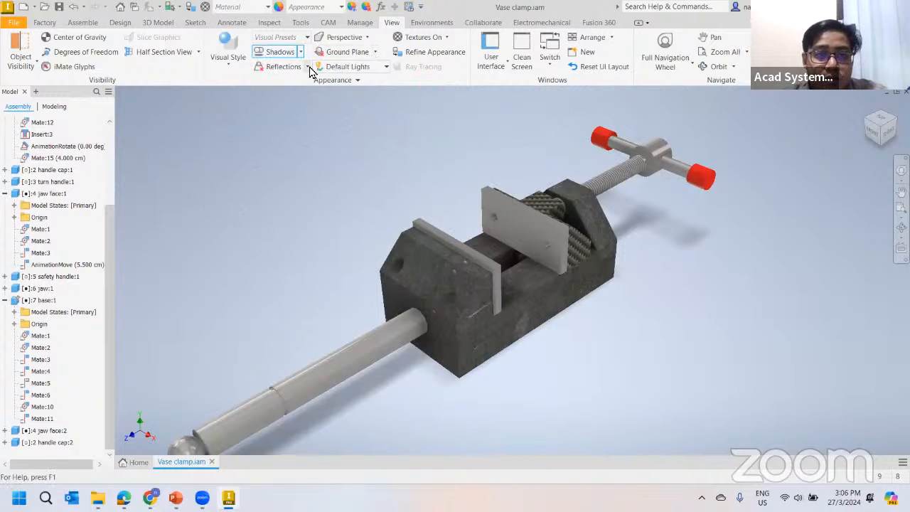
{"action": "left_click", "coordinate": [343, 167]}
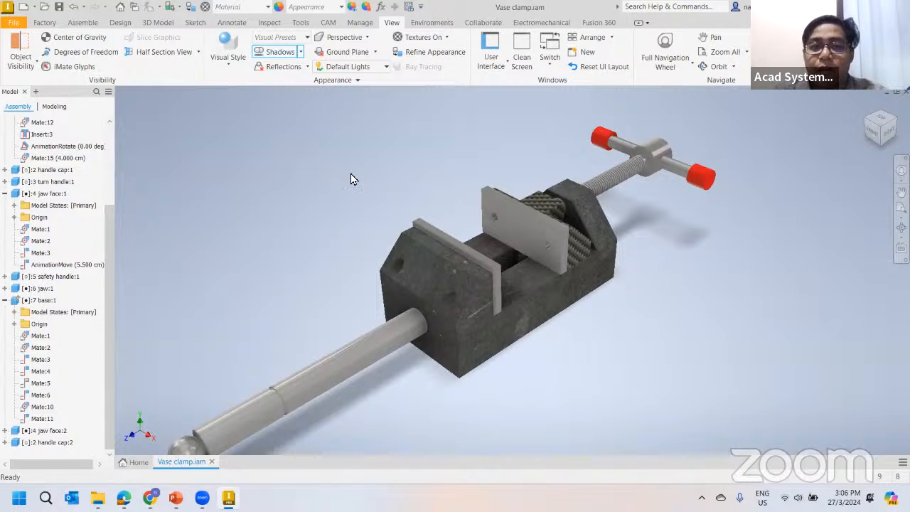
Try the One Light and Two Lights lighting styles on the clamp assembly
{"action": "left_click", "coordinate": [369, 67]}
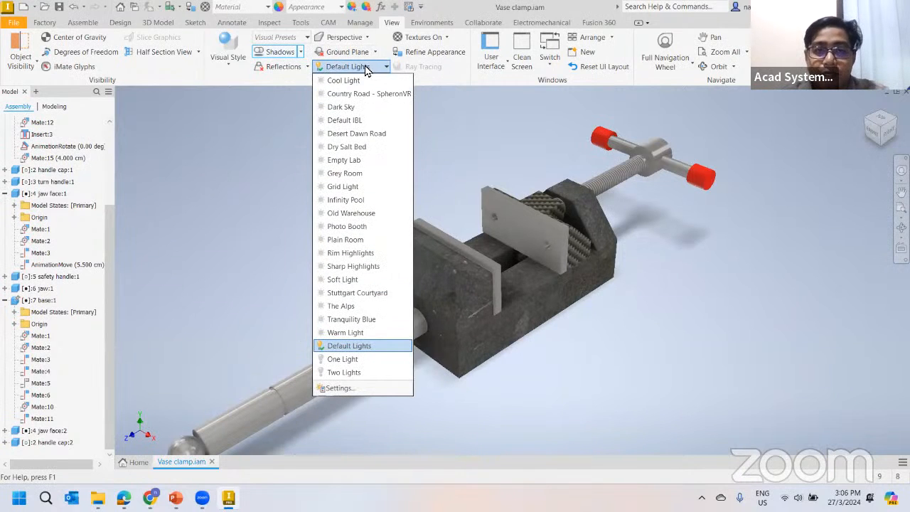
{"action": "left_click", "coordinate": [358, 360]}
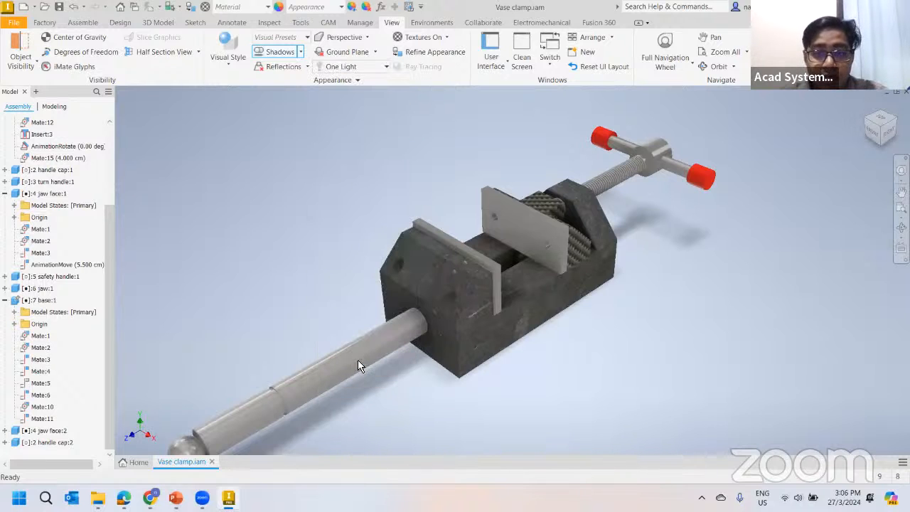
{"action": "left_click", "coordinate": [353, 66]}
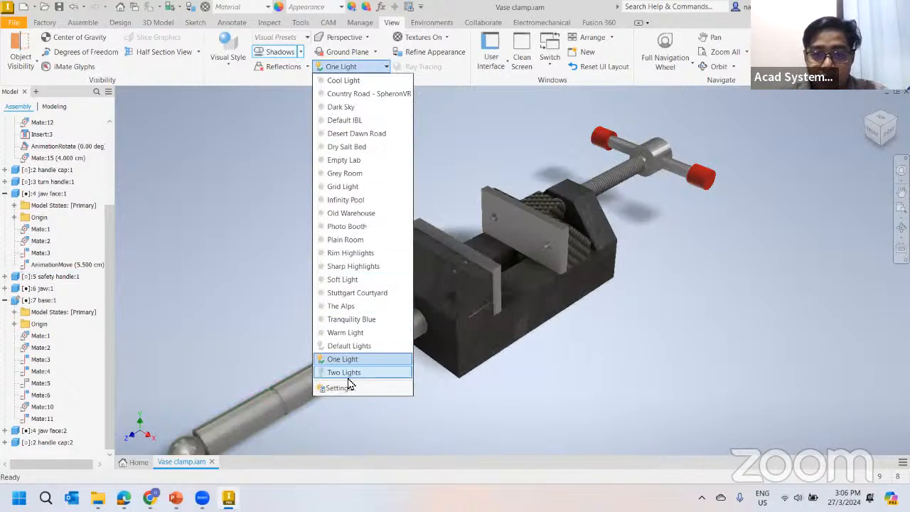
{"action": "left_click", "coordinate": [343, 371]}
Apply the Cool Light lighting style to the clamp assembly
{"action": "left_click", "coordinate": [349, 66]}
{"action": "scroll", "coordinate": [348, 178], "scroll_direction": "up", "scroll_amount": 1}
{"action": "left_click", "coordinate": [341, 83]}
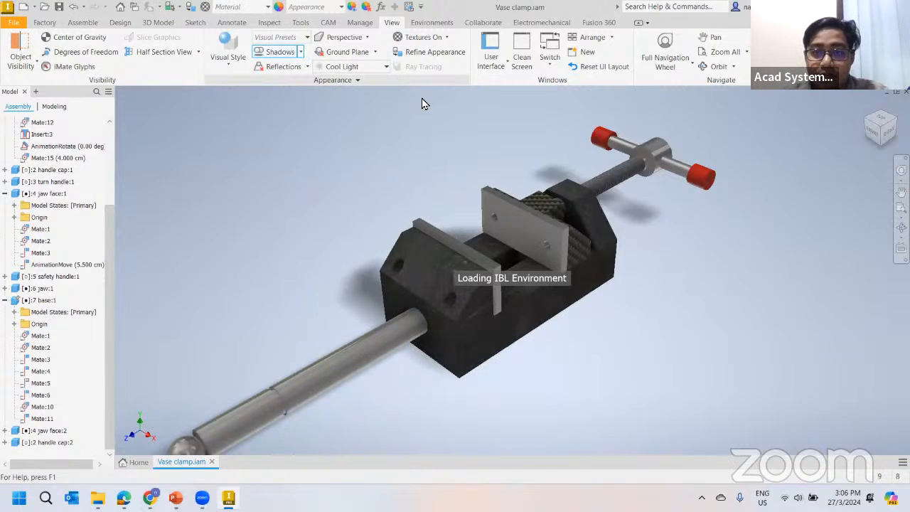
{"action": "left_click", "coordinate": [374, 68]}
{"action": "left_click", "coordinate": [370, 68]}
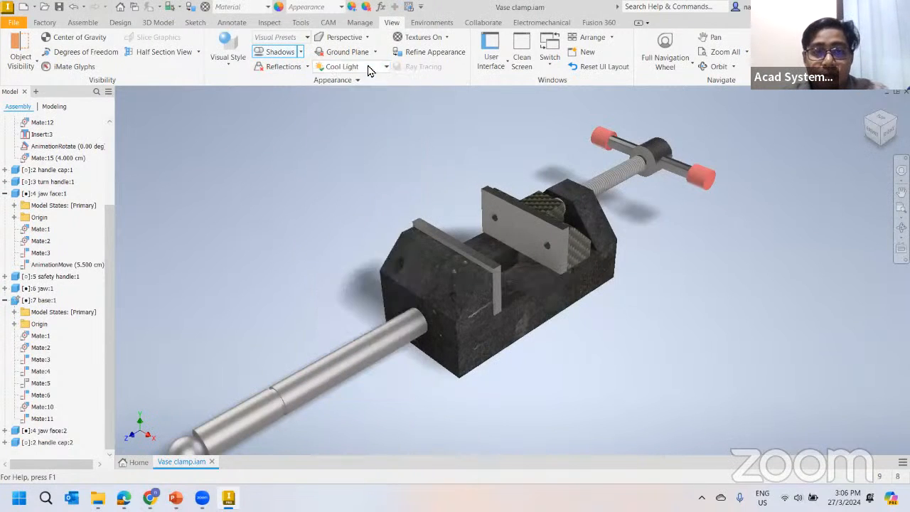
{"action": "middle_click_drag", "start_coordinate": [413, 213], "coordinate": [456, 194]}
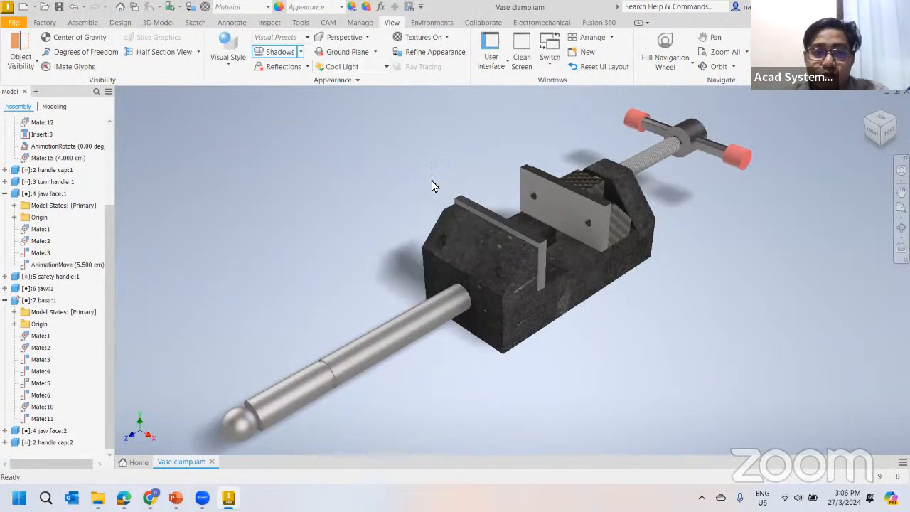
Apply the Realistic visual style to the clamp assembly
{"action": "middle_click_drag", "start_coordinate": [399, 188], "coordinate": [386, 195]}
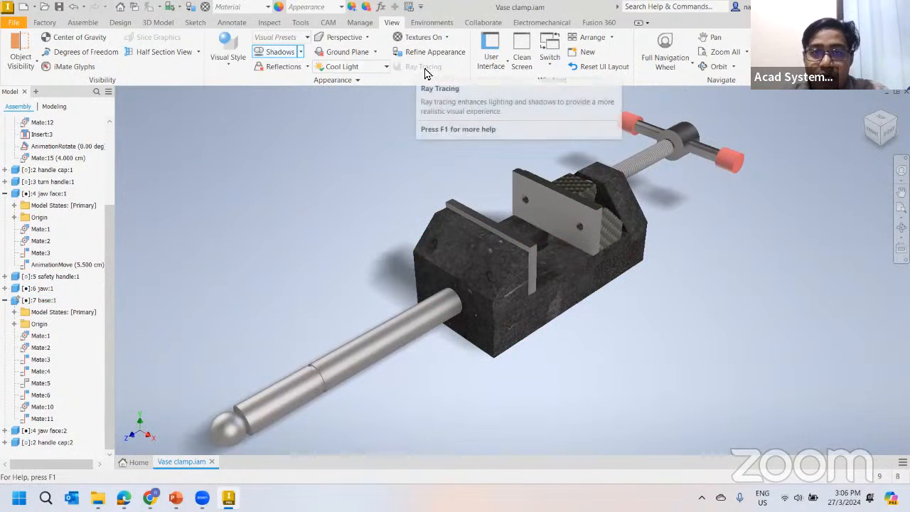
{"action": "left_click", "coordinate": [225, 68]}
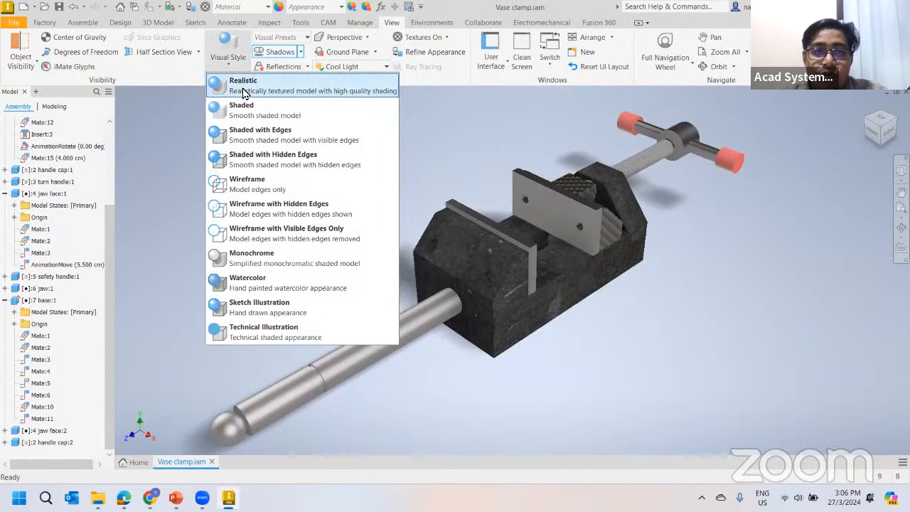
{"action": "left_click", "coordinate": [251, 89]}
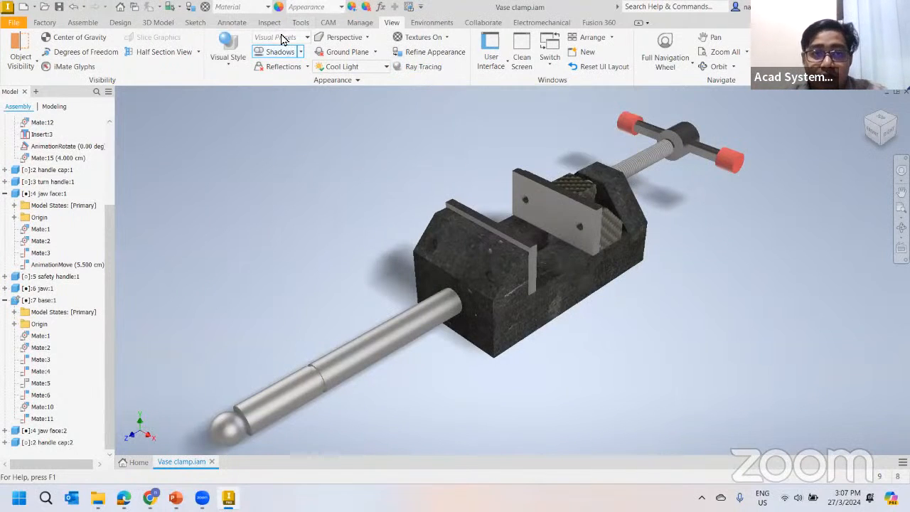
Try the Performance and High Quality visual presets on the clamp, and settle on Render Quality
{"action": "left_click", "coordinate": [306, 37]}
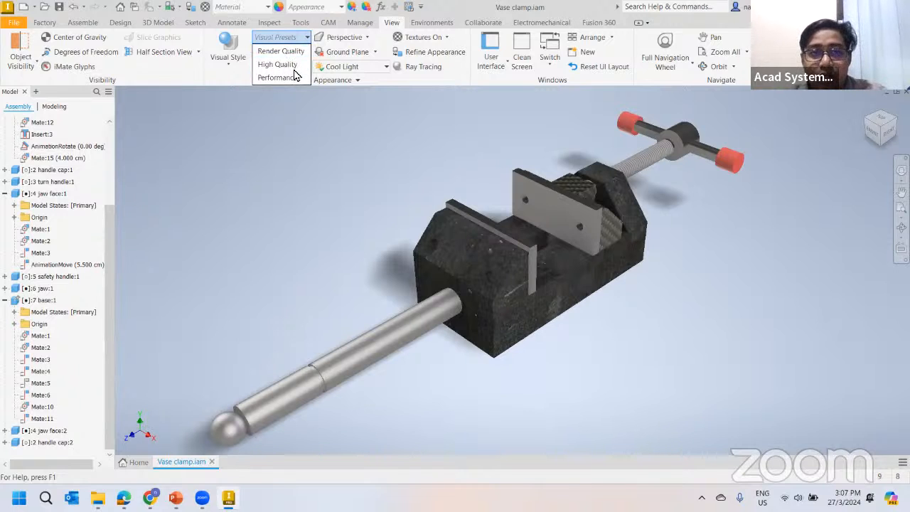
{"action": "left_click", "coordinate": [289, 81]}
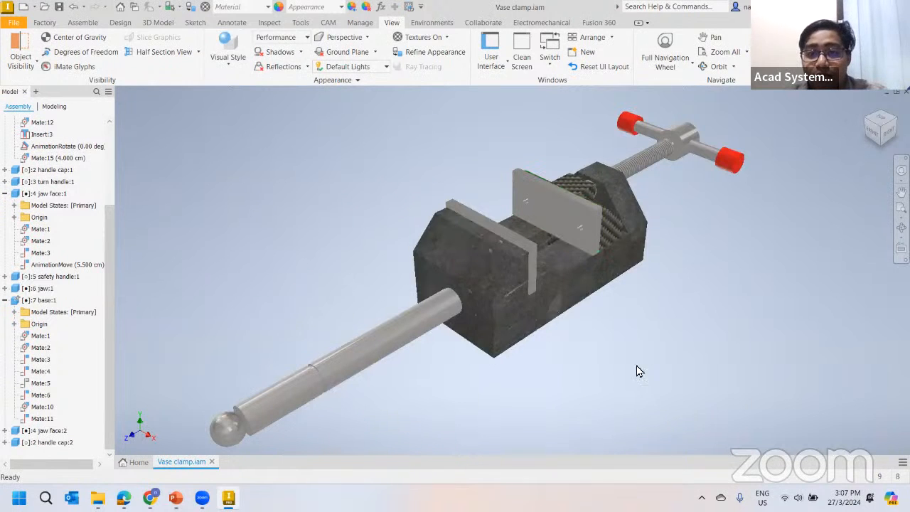
{"action": "left_click", "coordinate": [307, 38]}
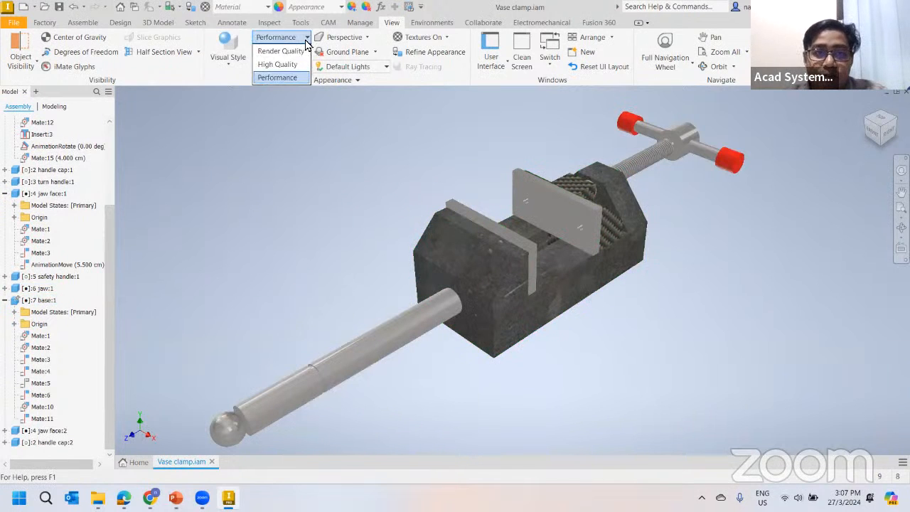
{"action": "left_click", "coordinate": [282, 64]}
{"action": "left_click", "coordinate": [307, 38]}
{"action": "left_click", "coordinate": [295, 51]}
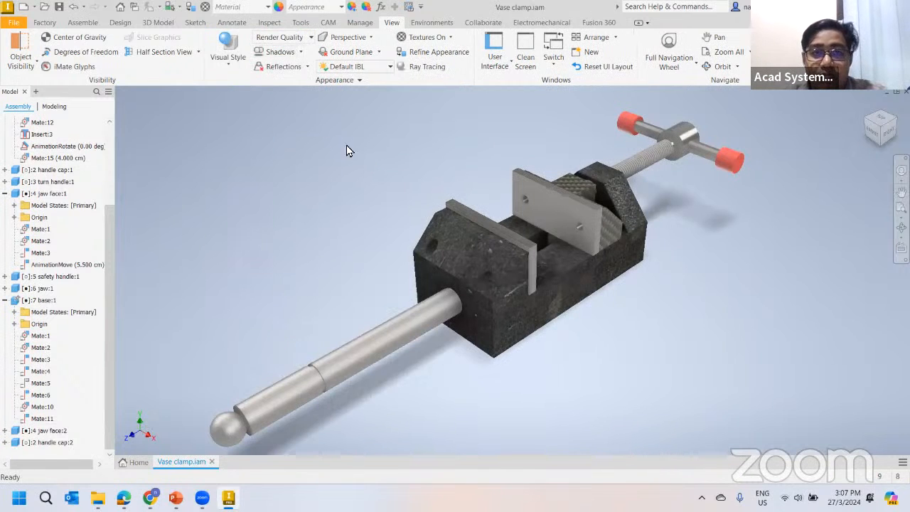
Enable ray tracing for the clamp assembly and set its quality to Low
{"action": "left_click", "coordinate": [419, 69]}
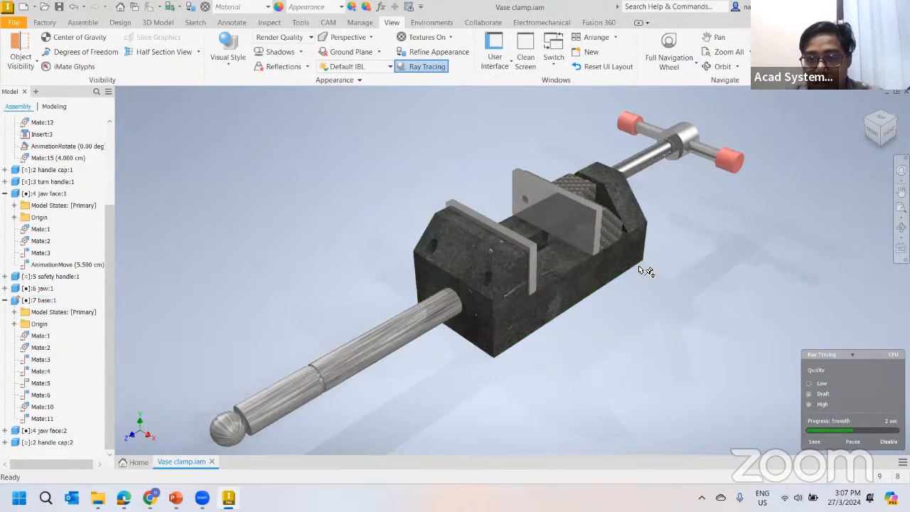
{"action": "scroll", "coordinate": [598, 288], "scroll_direction": "down", "scroll_amount": 3}
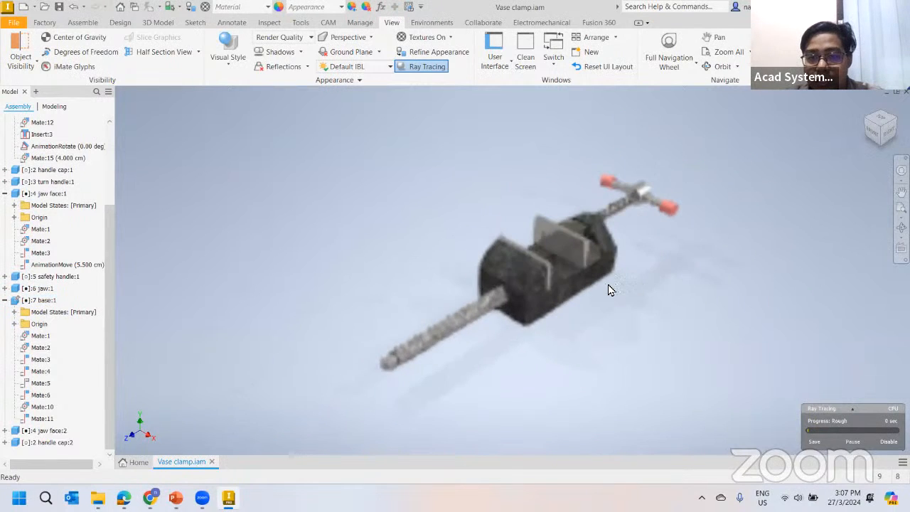
{"action": "scroll", "coordinate": [616, 289], "scroll_direction": "up", "scroll_amount": 3}
{"action": "scroll", "coordinate": [622, 282], "scroll_direction": "down", "scroll_amount": 3}
{"action": "left_click", "coordinate": [852, 409]}
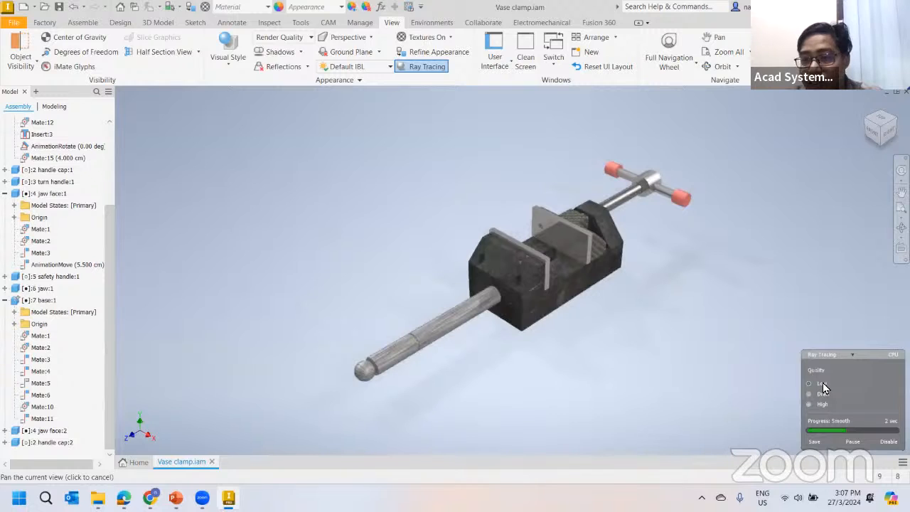
{"action": "left_click", "coordinate": [824, 386]}
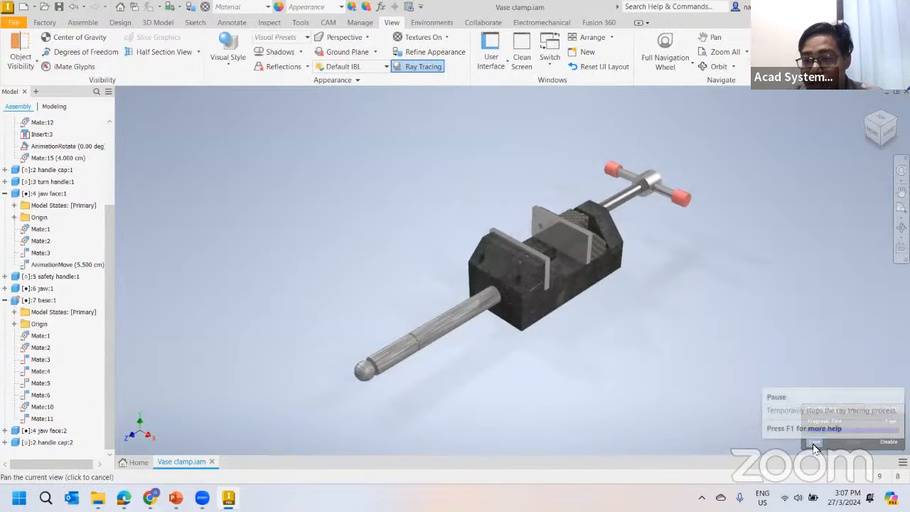
Raise the ray tracing quality to Draft and finally to High to compare the rendered clamp
{"action": "left_click", "coordinate": [852, 408]}
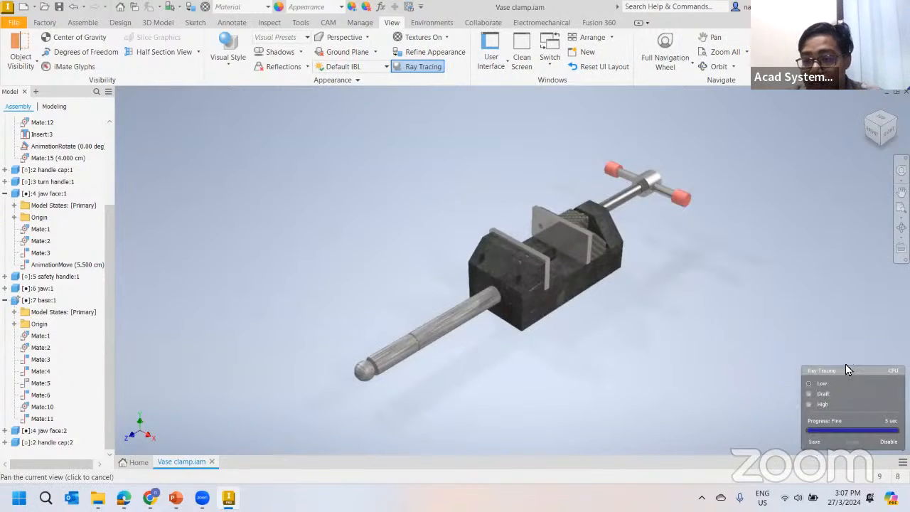
{"action": "left_click", "coordinate": [825, 400]}
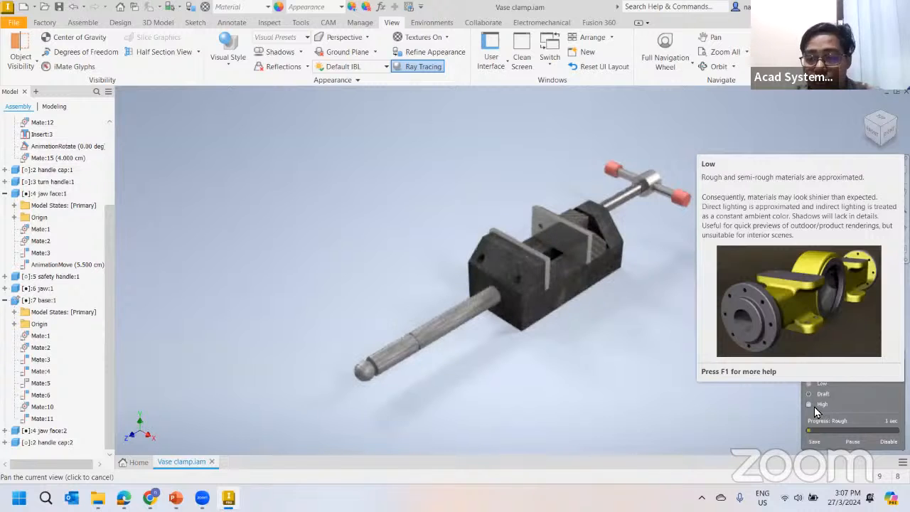
{"action": "left_click", "coordinate": [809, 404]}
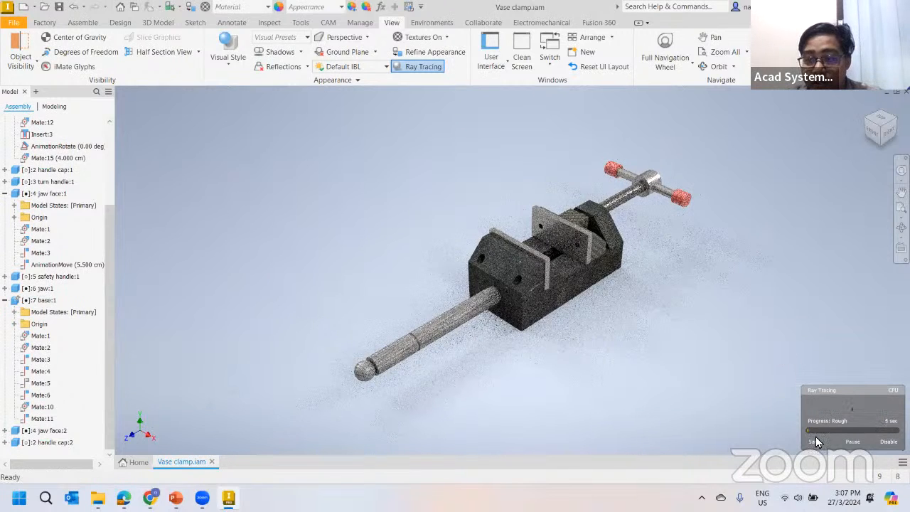
{"action": "mouse_move", "coordinate": [819, 443]}
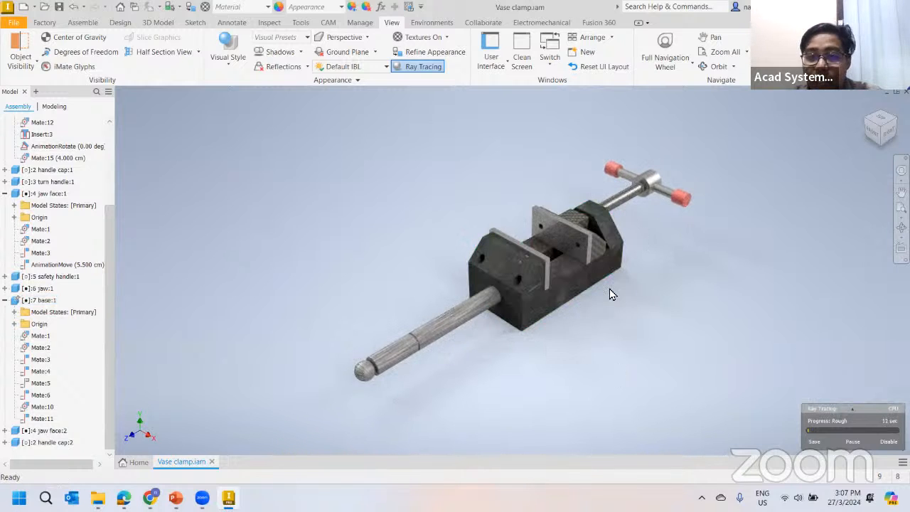
{"action": "left_click", "coordinate": [864, 408]}
{"action": "left_click", "coordinate": [558, 239]}
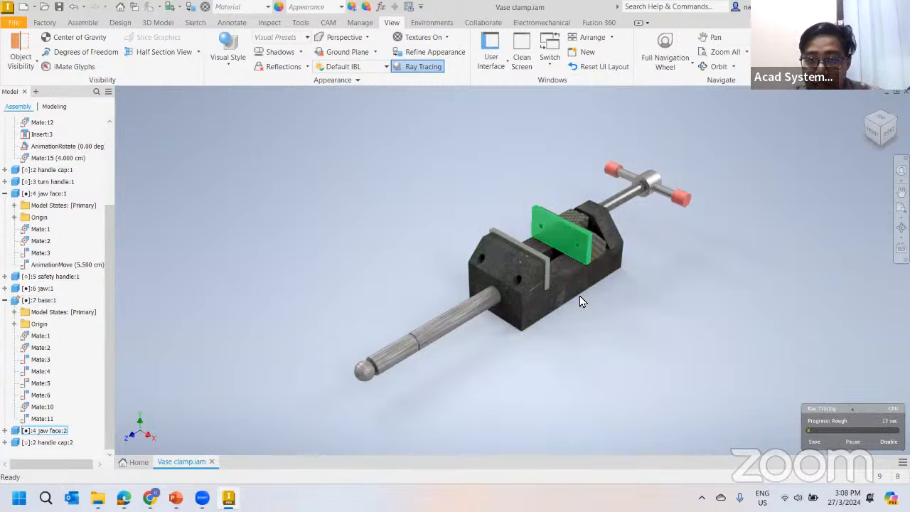
Open the dialog for saving the ray-traced image as a BMP file, close it, and disable ray tracing
{"action": "mouse_move", "coordinate": [831, 426]}
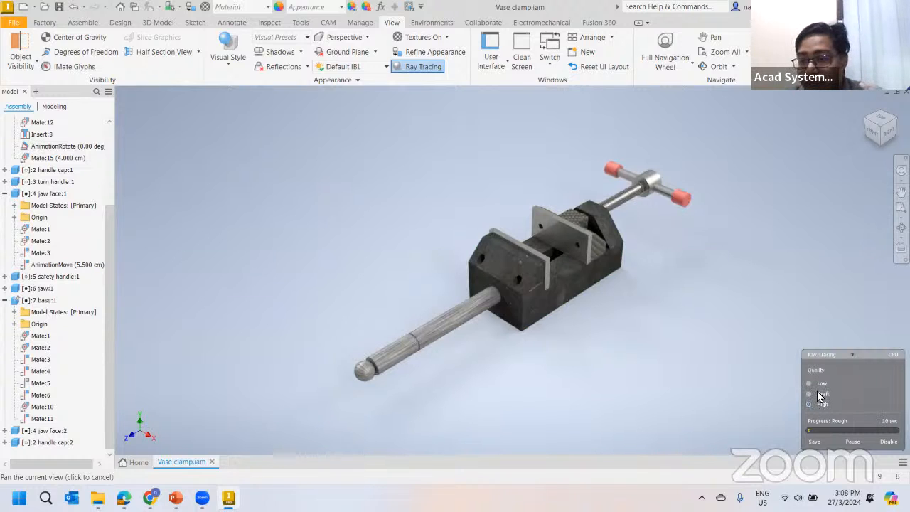
{"action": "left_click", "coordinate": [814, 442]}
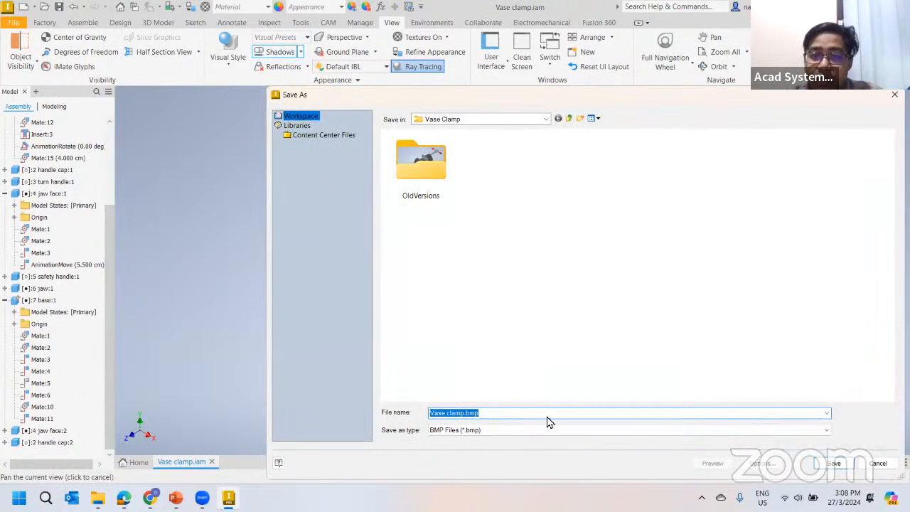
{"action": "left_click", "coordinate": [851, 466]}
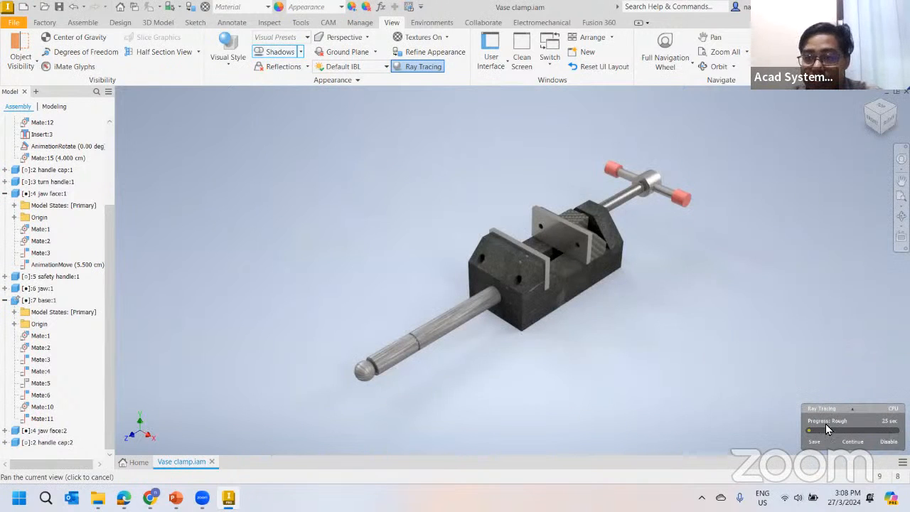
{"action": "left_click", "coordinate": [812, 408]}
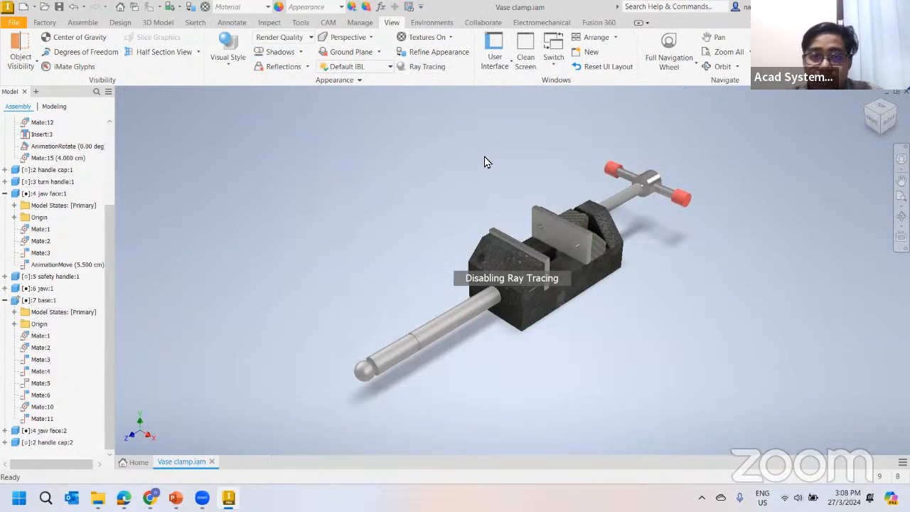
Apply the Empty Lab lighting style and view the clamp within the lab surroundings
{"action": "left_click", "coordinate": [428, 23]}
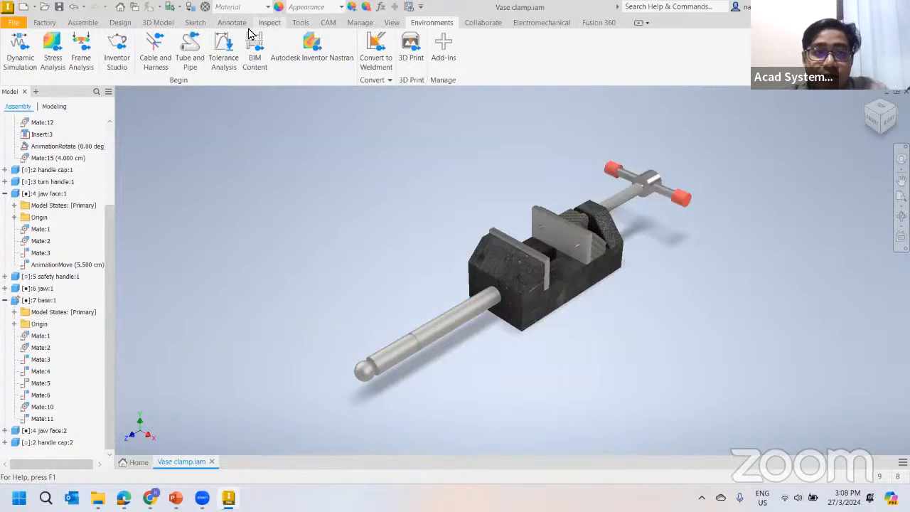
{"action": "left_click", "coordinate": [390, 24]}
{"action": "left_click", "coordinate": [387, 66]}
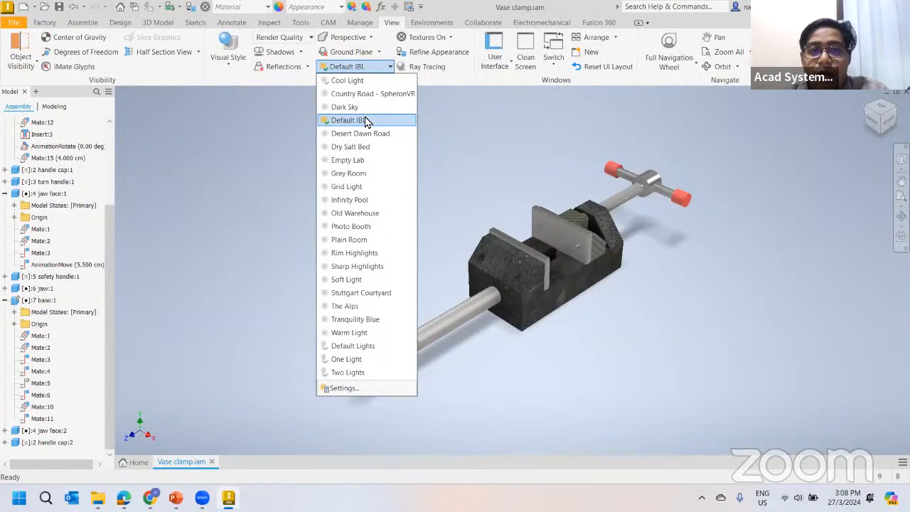
{"action": "left_click", "coordinate": [345, 162]}
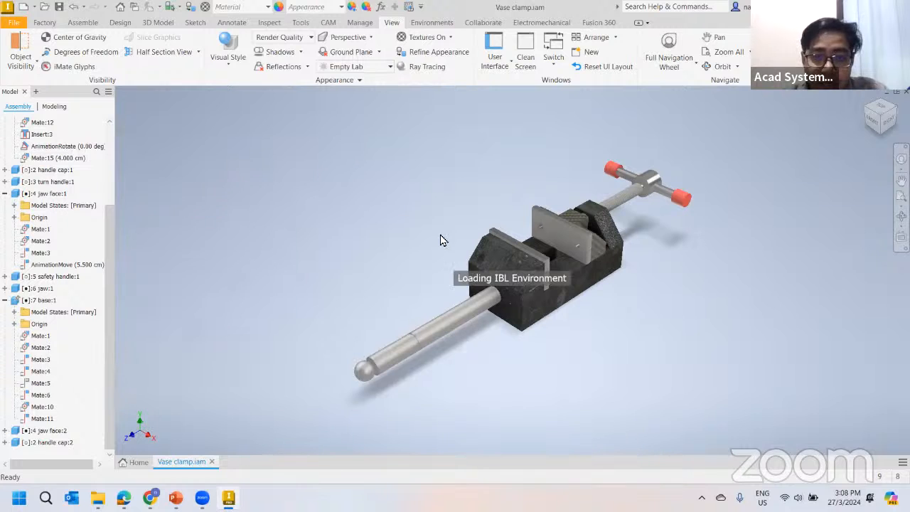
{"action": "scroll", "coordinate": [434, 210], "scroll_direction": "up", "scroll_amount": 6}
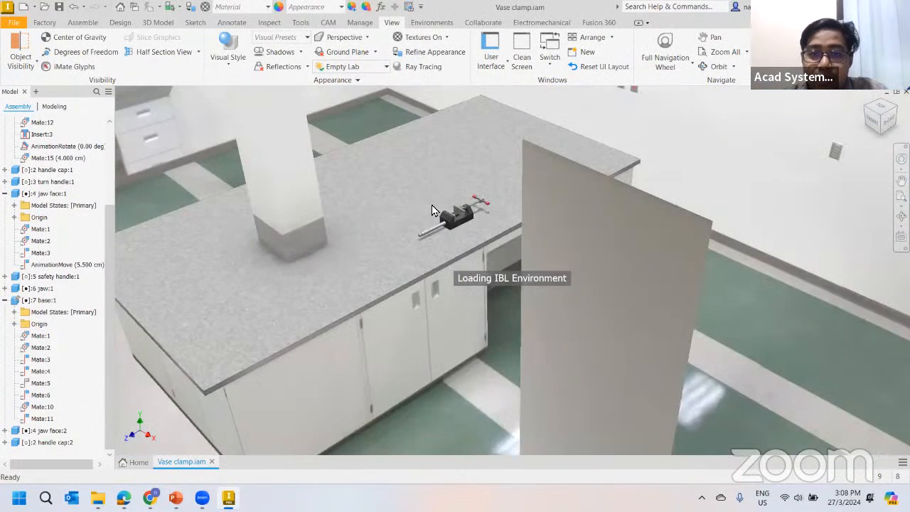
{"action": "scroll", "coordinate": [434, 211], "scroll_direction": "down", "scroll_amount": 3}
Try the Country Road - SpheronVR and Infinity Pool lighting styles on the clamp assembly
{"action": "left_click", "coordinate": [386, 66]}
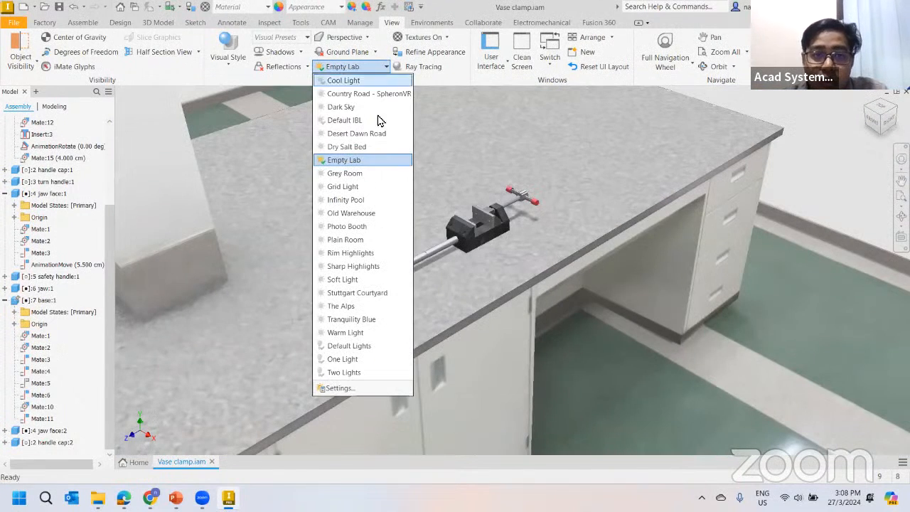
{"action": "left_click", "coordinate": [376, 94]}
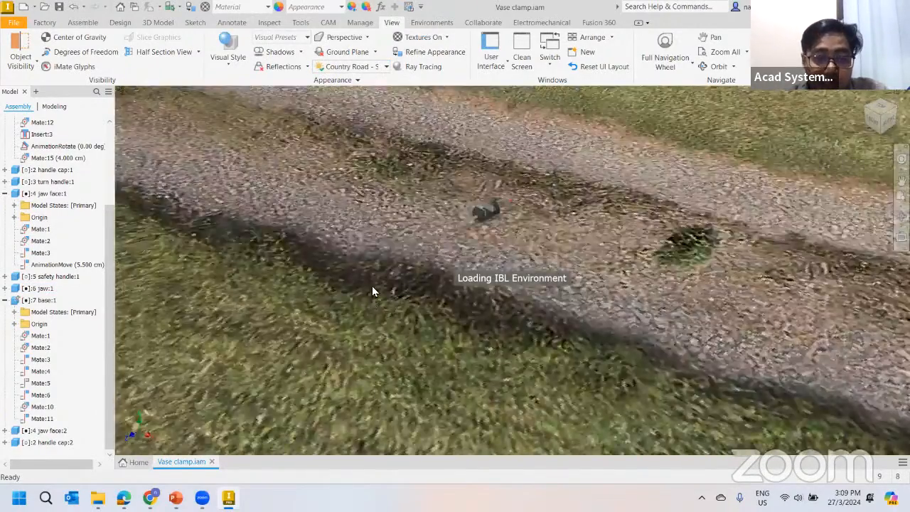
{"action": "left_click", "coordinate": [387, 66]}
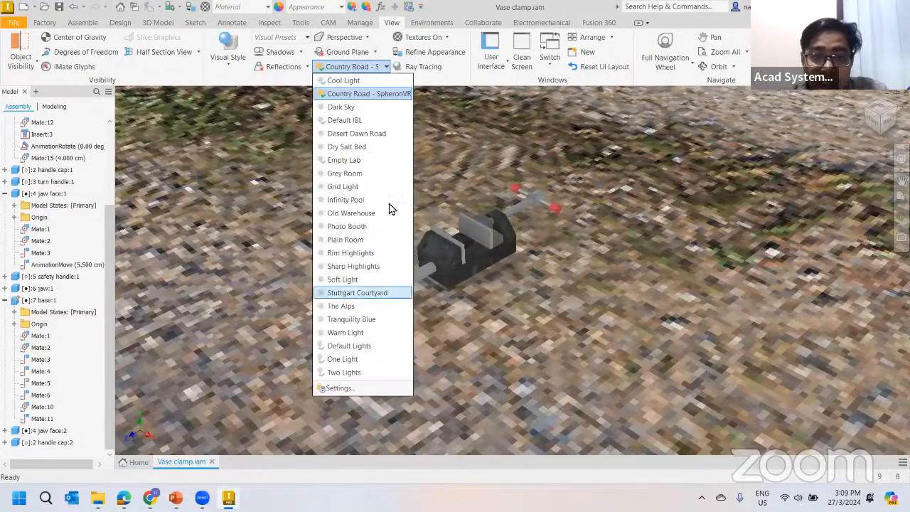
{"action": "left_click", "coordinate": [383, 201]}
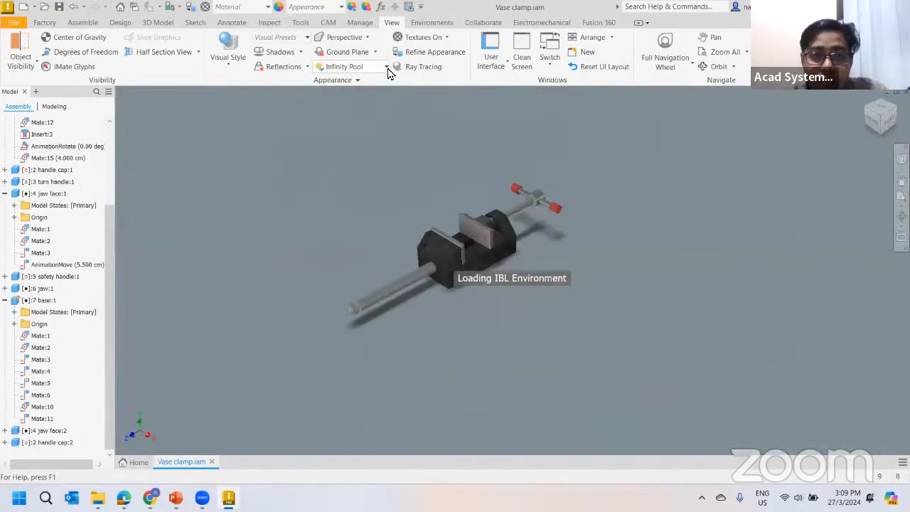
Apply the Old Warehouse lighting style and examine the clamp against the warehouse surroundings
{"action": "left_click", "coordinate": [386, 68]}
{"action": "left_click", "coordinate": [382, 218]}
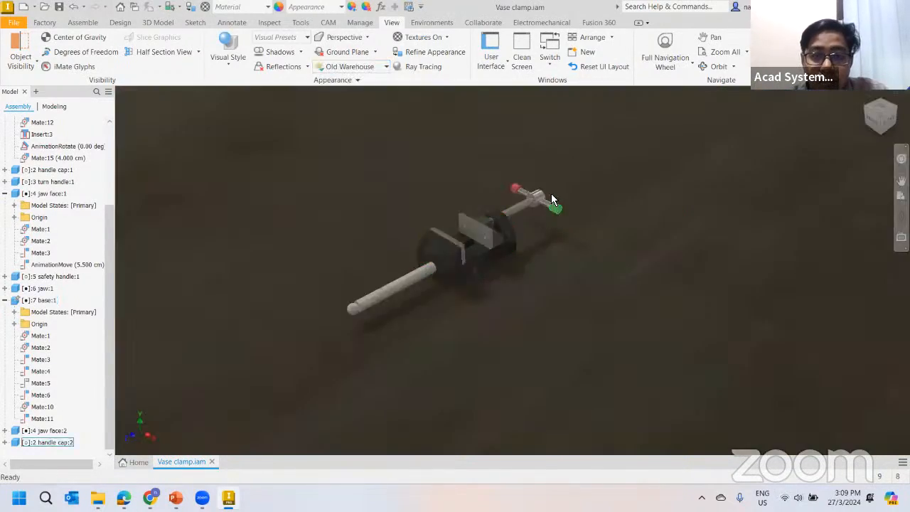
{"action": "scroll", "coordinate": [517, 177], "scroll_direction": "down", "scroll_amount": 3}
{"action": "scroll", "coordinate": [517, 178], "scroll_direction": "up", "scroll_amount": 10}
{"action": "middle_click_drag", "start_coordinate": [502, 229], "coordinate": [513, 249]}
{"action": "scroll", "coordinate": [504, 285], "scroll_direction": "down", "scroll_amount": 5}
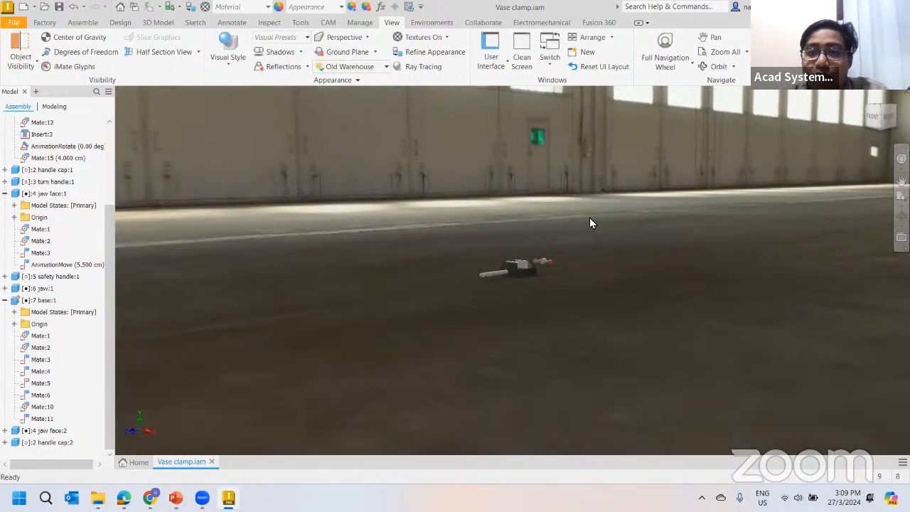
{"action": "scroll", "coordinate": [594, 225], "scroll_direction": "down", "scroll_amount": 3}
{"action": "middle_click_drag", "start_coordinate": [580, 288], "coordinate": [542, 272], "text": "shift"}
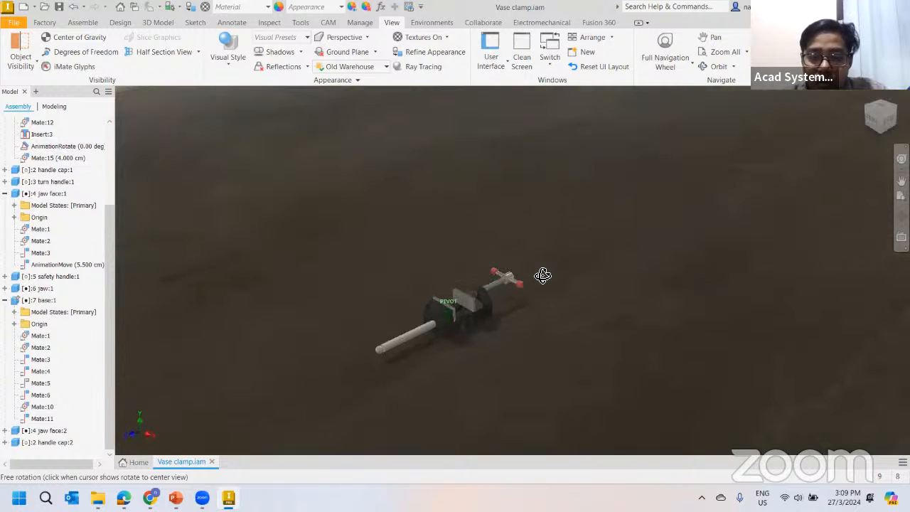
Apply the Cool Light lighting style and create a local style named Copy of Cool Light from it
{"action": "left_click", "coordinate": [387, 68]}
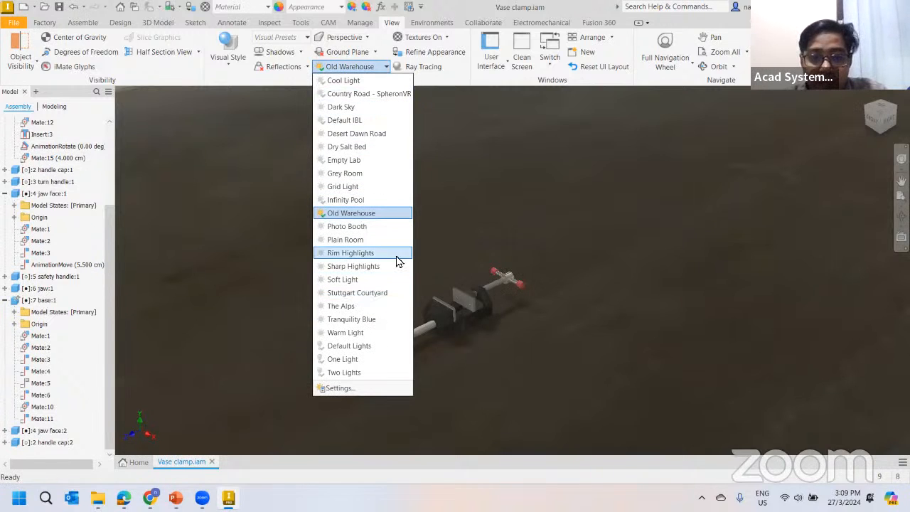
{"action": "left_click", "coordinate": [347, 81]}
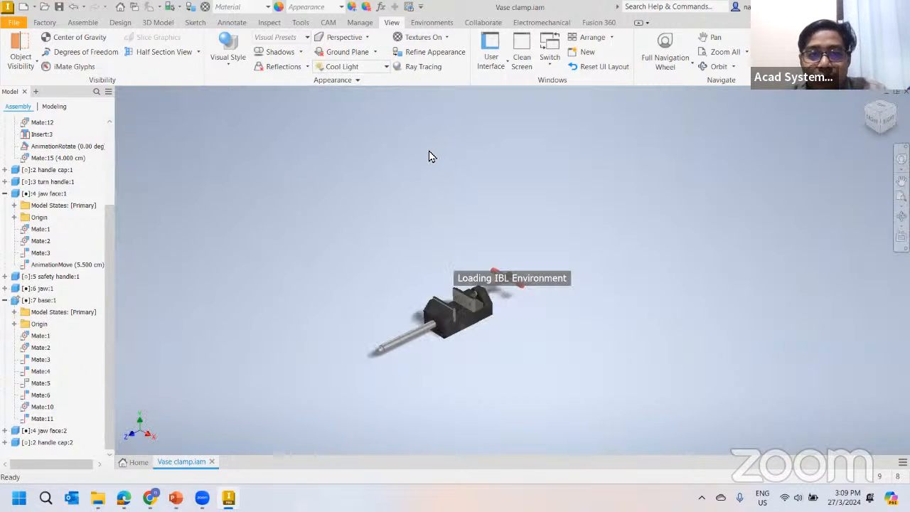
{"action": "left_click", "coordinate": [382, 66]}
{"action": "left_click", "coordinate": [352, 389]}
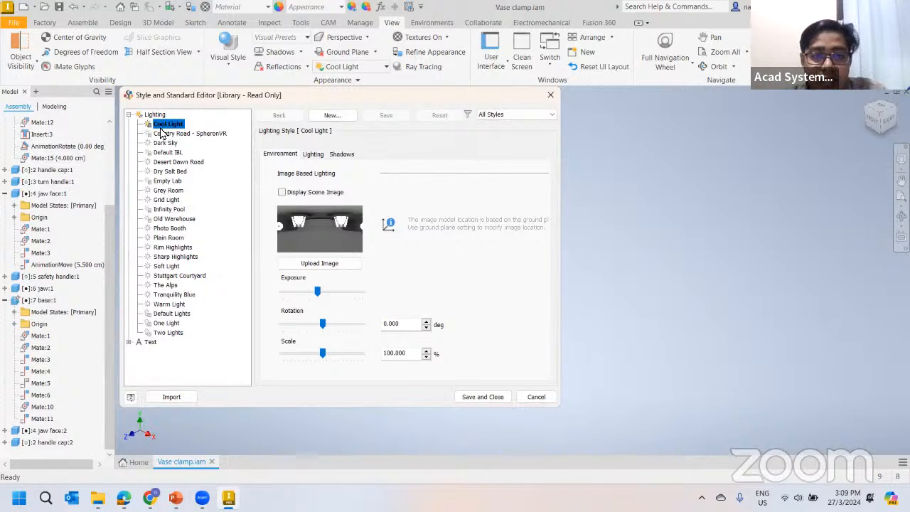
{"action": "left_click", "coordinate": [333, 115]}
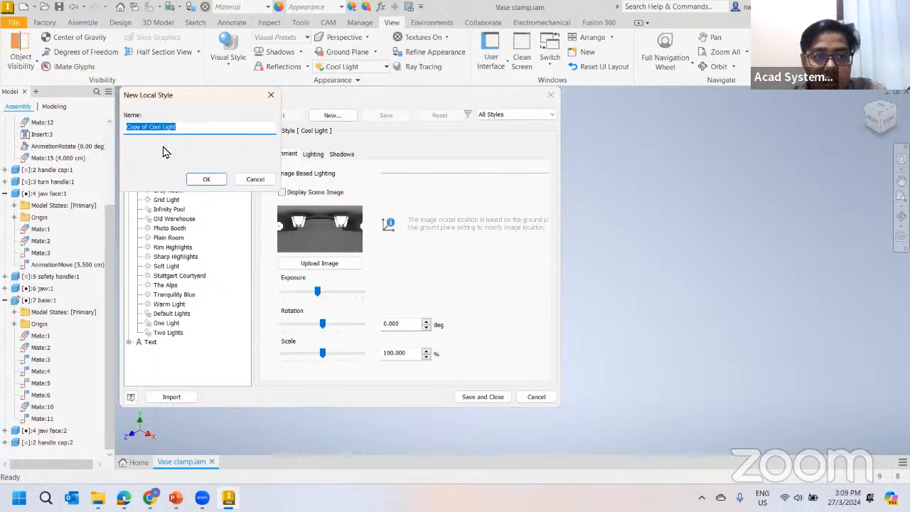
{"action": "left_click", "coordinate": [205, 180]}
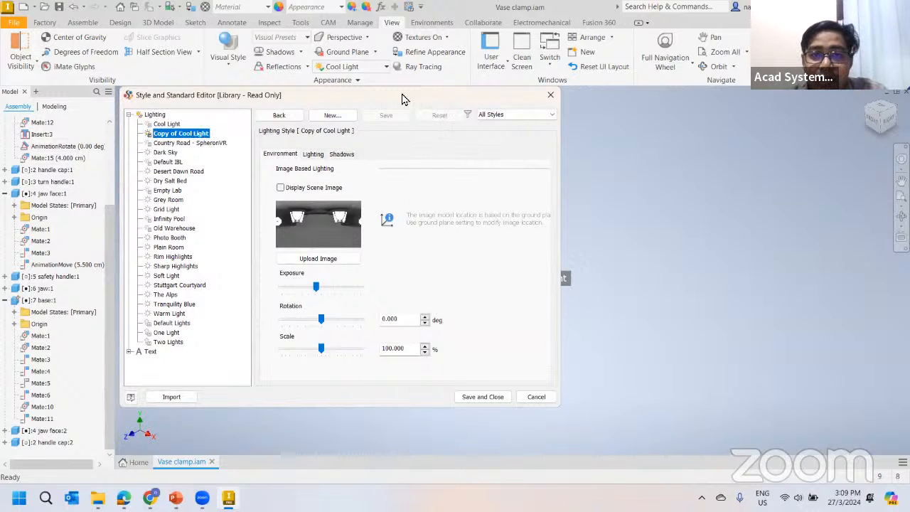
{"action": "left_click_drag", "start_coordinate": [411, 98], "coordinate": [804, 146]}
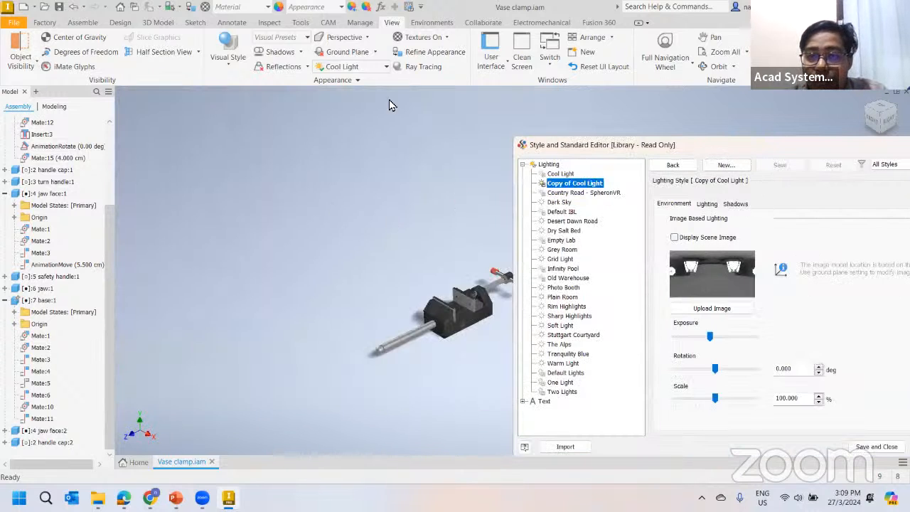
{"action": "left_click_drag", "start_coordinate": [700, 148], "coordinate": [364, 101]}
{"action": "left_click", "coordinate": [607, 98]}
Try a higher exposure, a 5-degree rotation and the scene image in the Copy of Cool Light style, and discard the edits
{"action": "scroll", "coordinate": [529, 355], "scroll_direction": "down", "scroll_amount": 4}
{"action": "middle_click_drag", "start_coordinate": [491, 295], "coordinate": [400, 252]}
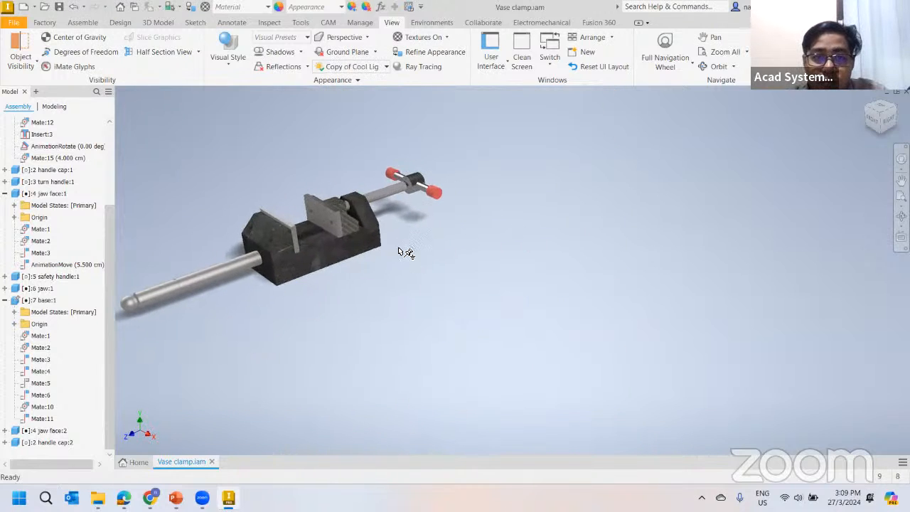
{"action": "middle_click_drag", "start_coordinate": [348, 242], "coordinate": [358, 263], "text": "shift"}
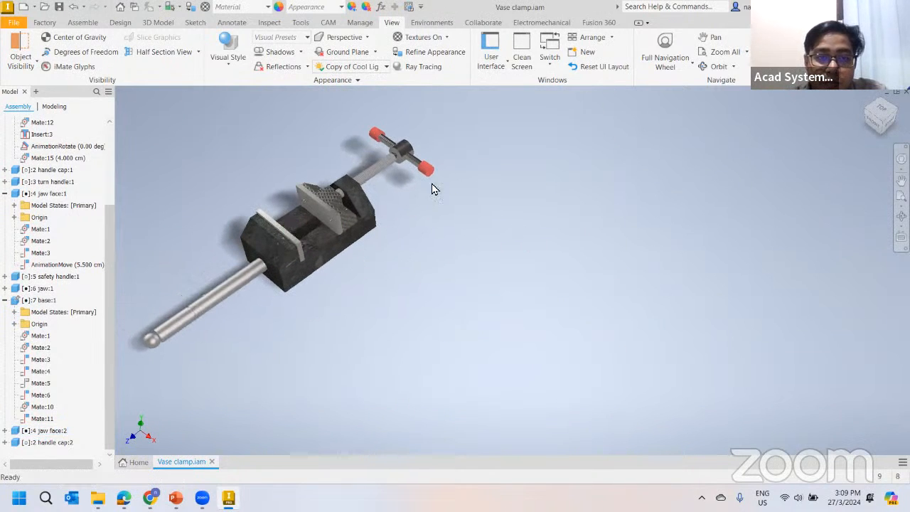
{"action": "left_click", "coordinate": [385, 67]}
{"action": "left_click", "coordinate": [362, 402]}
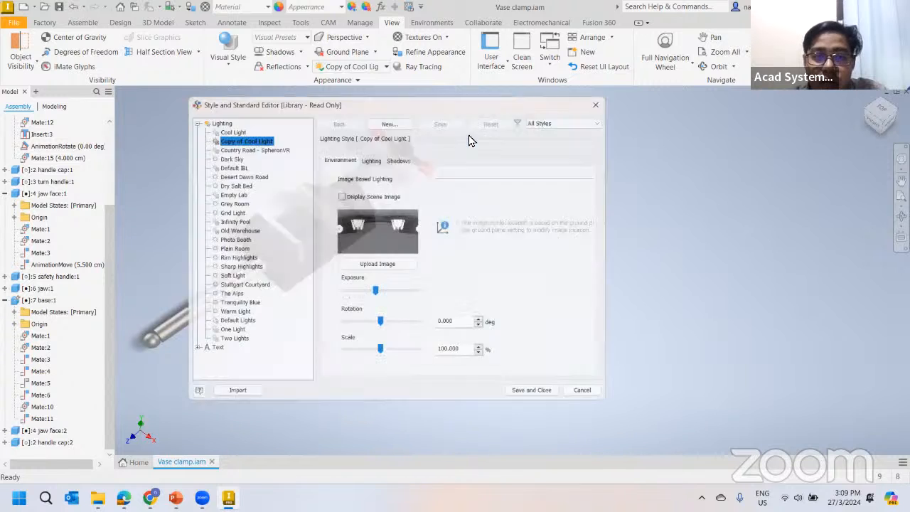
{"action": "left_click_drag", "start_coordinate": [410, 102], "coordinate": [690, 124]}
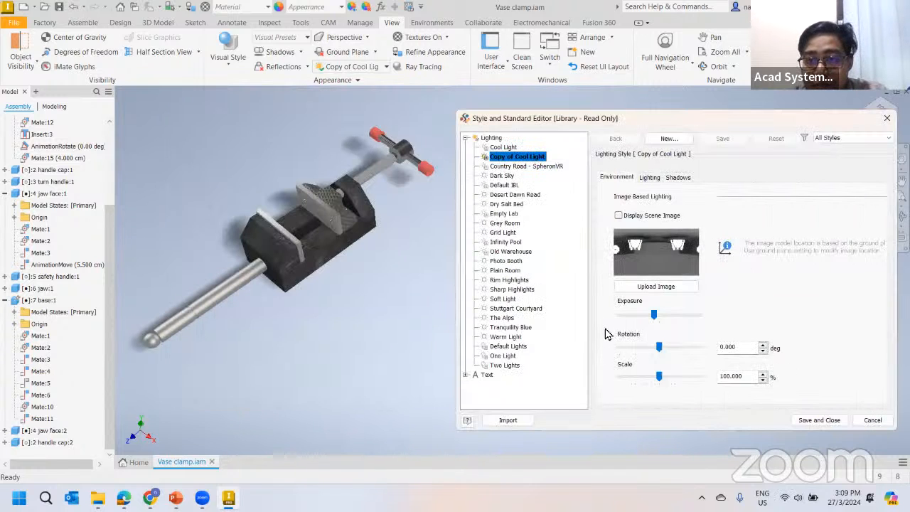
{"action": "left_click_drag", "start_coordinate": [657, 317], "coordinate": [662, 355]}
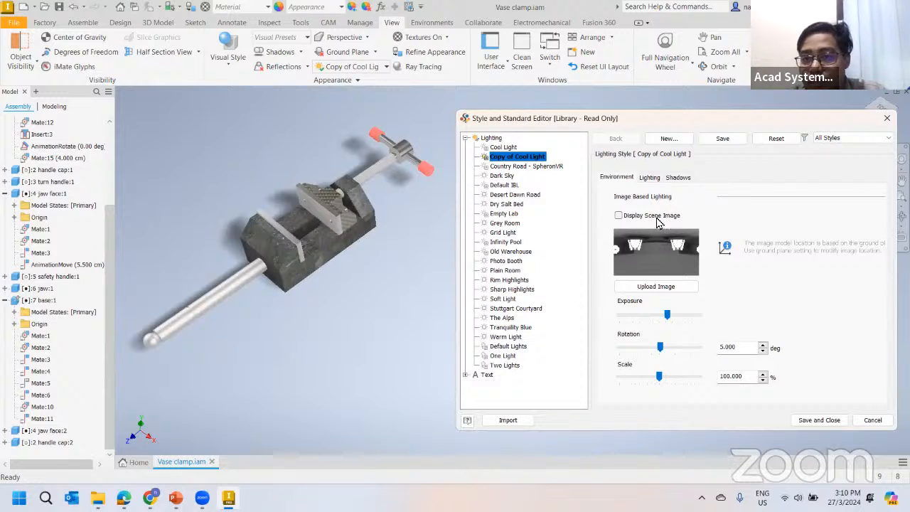
{"action": "left_click", "coordinate": [622, 219]}
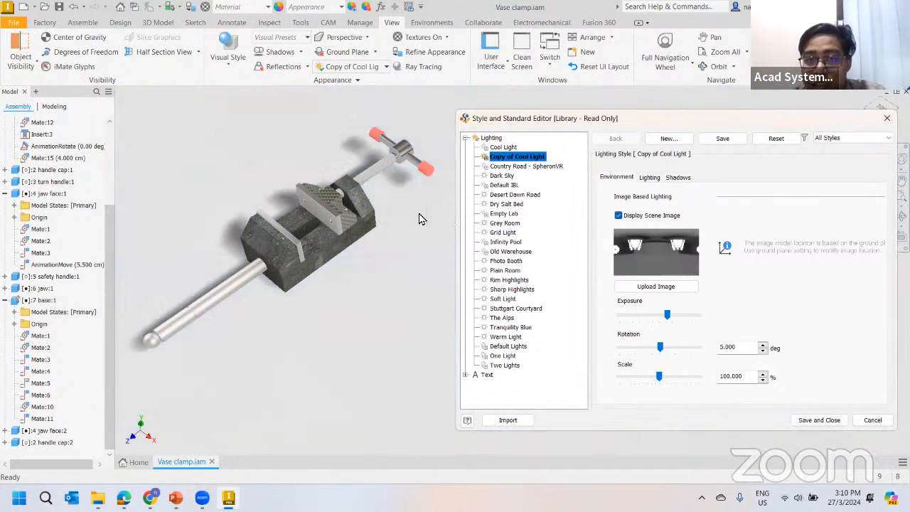
{"action": "left_click", "coordinate": [868, 422]}
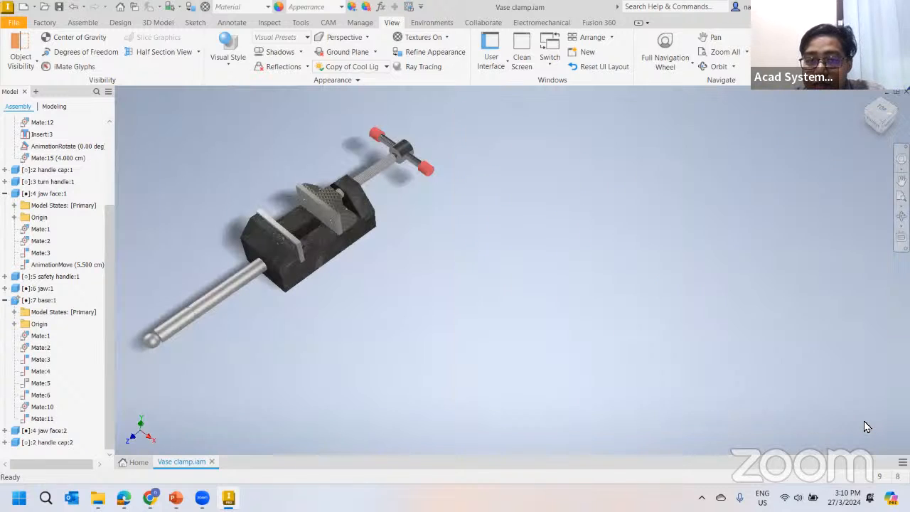
Enable the scene image display in the Copy of Cool Light style, save it, and view the clamp in the scene
{"action": "left_click", "coordinate": [386, 66]}
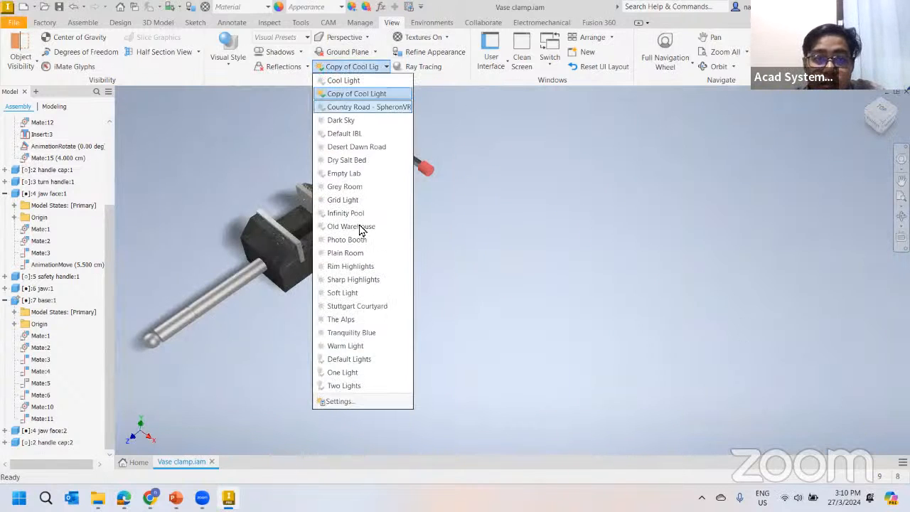
{"action": "left_click", "coordinate": [621, 402]}
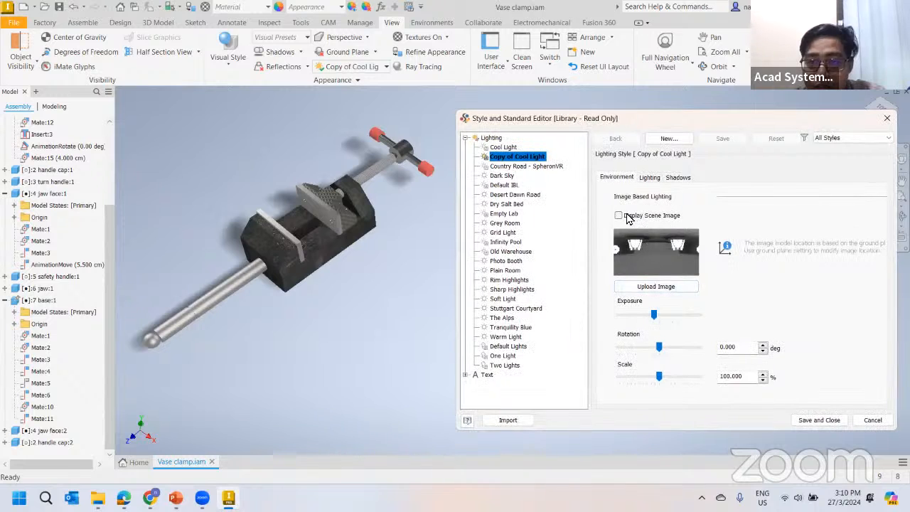
{"action": "left_click", "coordinate": [619, 216]}
{"action": "left_click", "coordinate": [801, 424]}
{"action": "scroll", "coordinate": [528, 266], "scroll_direction": "up", "scroll_amount": 3}
{"action": "scroll", "coordinate": [528, 266], "scroll_direction": "down", "scroll_amount": 6}
{"action": "mouse_move", "coordinate": [520, 270]}
{"action": "middle_mouse_down"}
{"action": "mouse_move", "coordinate": [504, 321]}
{"action": "mouse_move", "coordinate": [507, 267]}
{"action": "middle_mouse_up"}
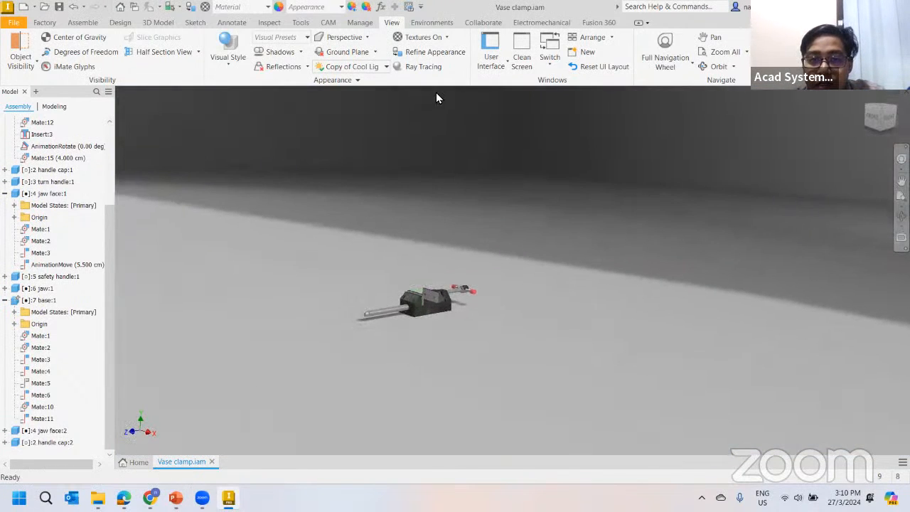
Try an 18-degree rotation and 430% scale for the scene image of Copy of Cool Light, and close without saving the edits
{"action": "left_click", "coordinate": [387, 66]}
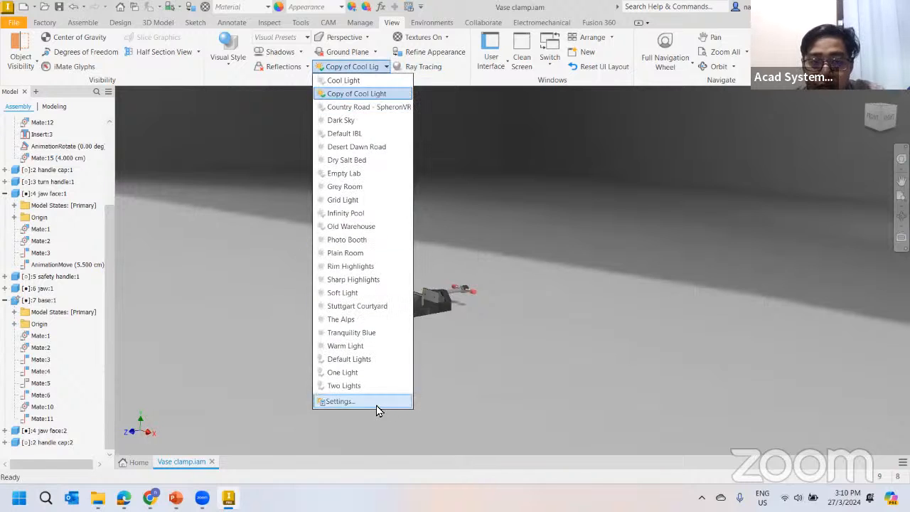
{"action": "left_click", "coordinate": [378, 401]}
{"action": "left_click_drag", "start_coordinate": [660, 348], "coordinate": [685, 378]}
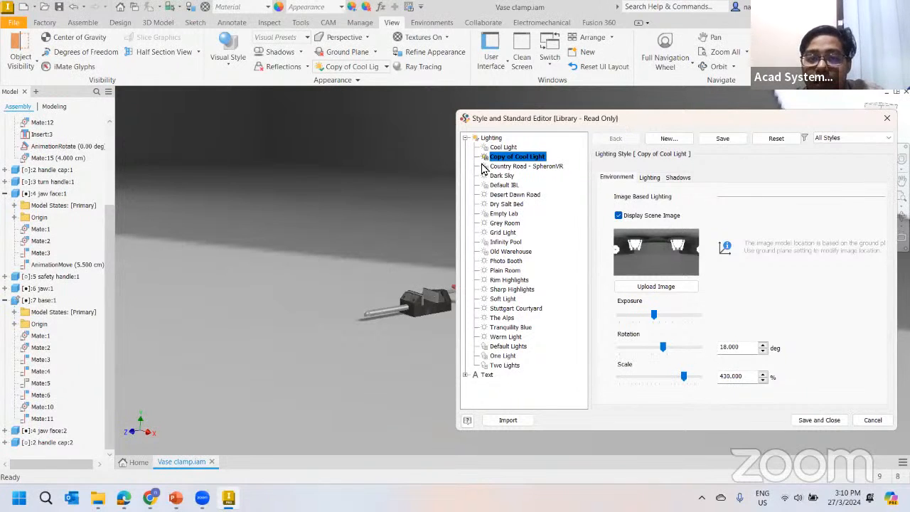
{"action": "left_click_drag", "start_coordinate": [459, 122], "coordinate": [300, 123]}
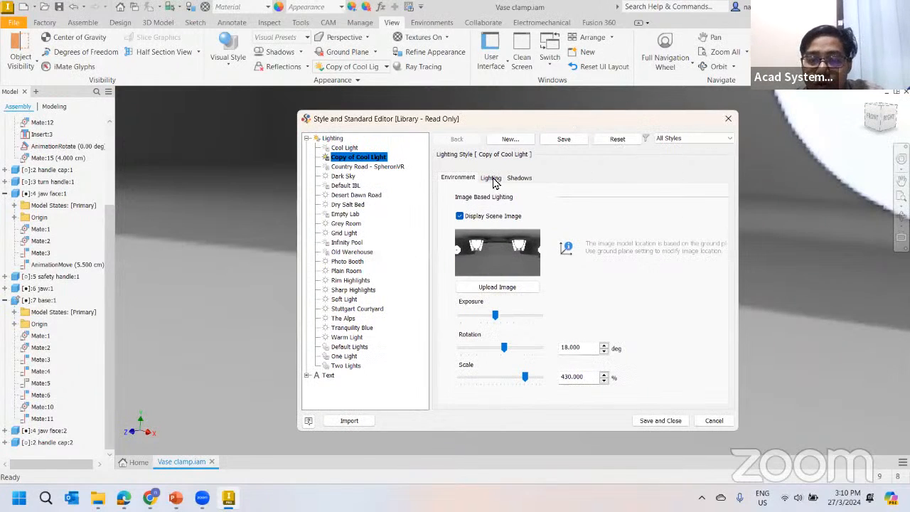
{"action": "left_click_drag", "start_coordinate": [513, 122], "coordinate": [405, 120]}
{"action": "left_click", "coordinate": [624, 116]}
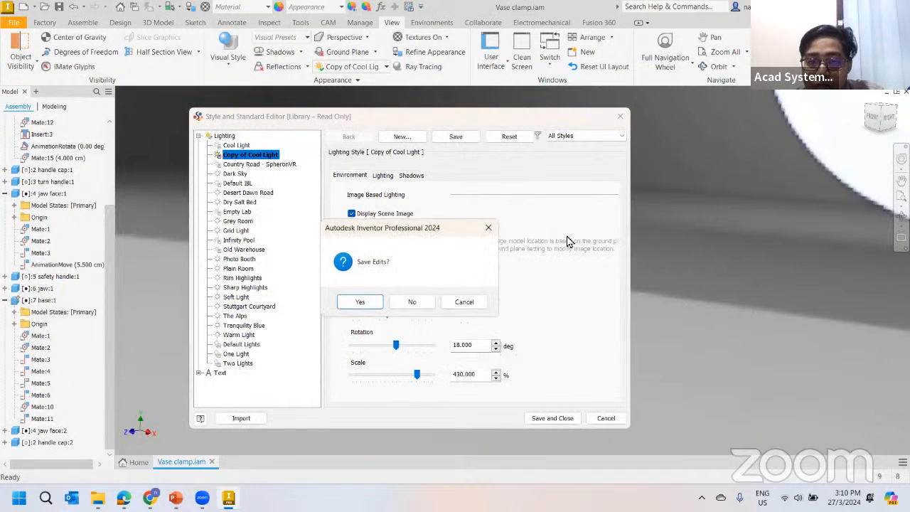
{"action": "left_click", "coordinate": [425, 301]}
In the Copy of Cool Light style, set the ground and object shadow density to 93 and softness to 47
{"action": "middle_click_drag", "start_coordinate": [452, 222], "coordinate": [368, 148]}
{"action": "middle_click_drag", "start_coordinate": [371, 153], "coordinate": [428, 276], "text": "shift"}
{"action": "scroll", "coordinate": [426, 263], "scroll_direction": "down", "scroll_amount": 5}
{"action": "middle_click_drag", "start_coordinate": [428, 231], "coordinate": [613, 309]}
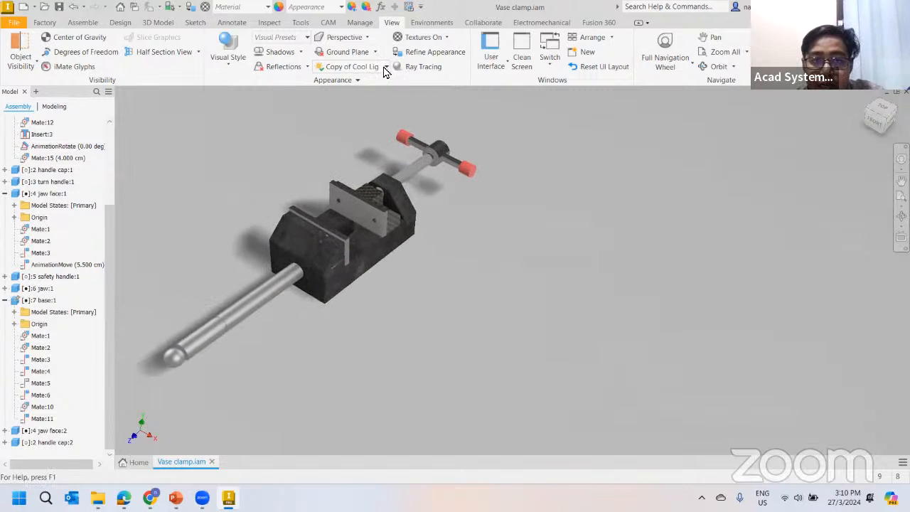
{"action": "left_click", "coordinate": [386, 68]}
{"action": "left_click", "coordinate": [348, 401]}
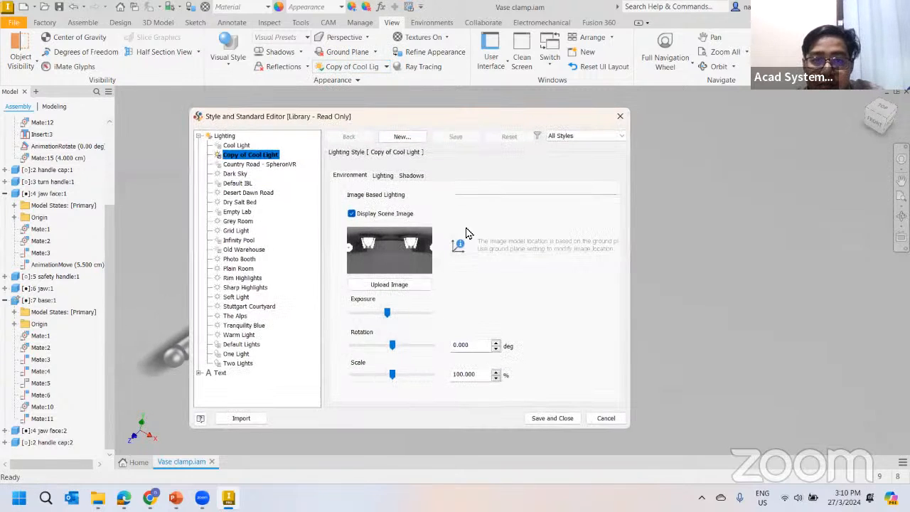
{"action": "left_click_drag", "start_coordinate": [398, 116], "coordinate": [714, 125]}
{"action": "left_click", "coordinate": [727, 184]}
{"action": "left_click_drag", "start_coordinate": [719, 266], "coordinate": [766, 283]}
{"action": "mouse_move", "coordinate": [723, 314]}
{"action": "left_mouse_down"}
{"action": "mouse_move", "coordinate": [694, 314]}
{"action": "mouse_move", "coordinate": [718, 316]}
{"action": "left_mouse_up"}
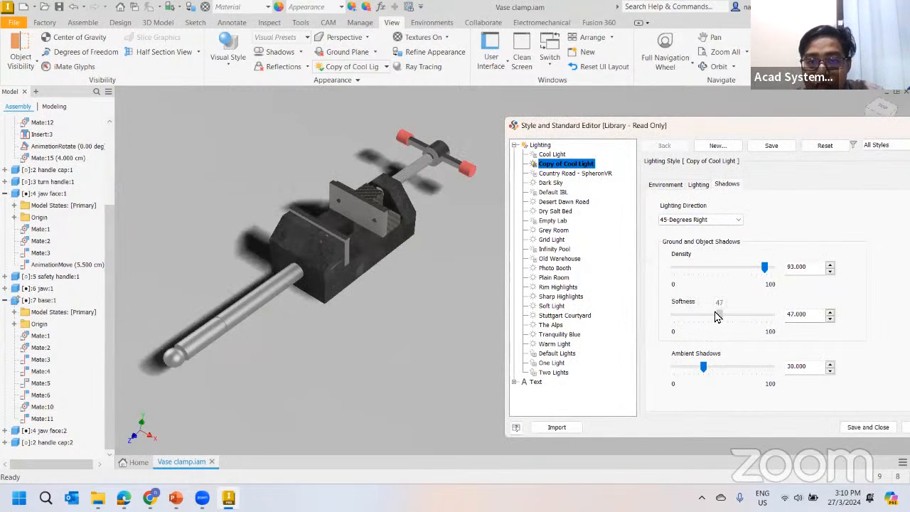
Adjust the vertical and horizontal position of Light1 and lower the environment exposure to -1.06
{"action": "left_click", "coordinate": [699, 185]}
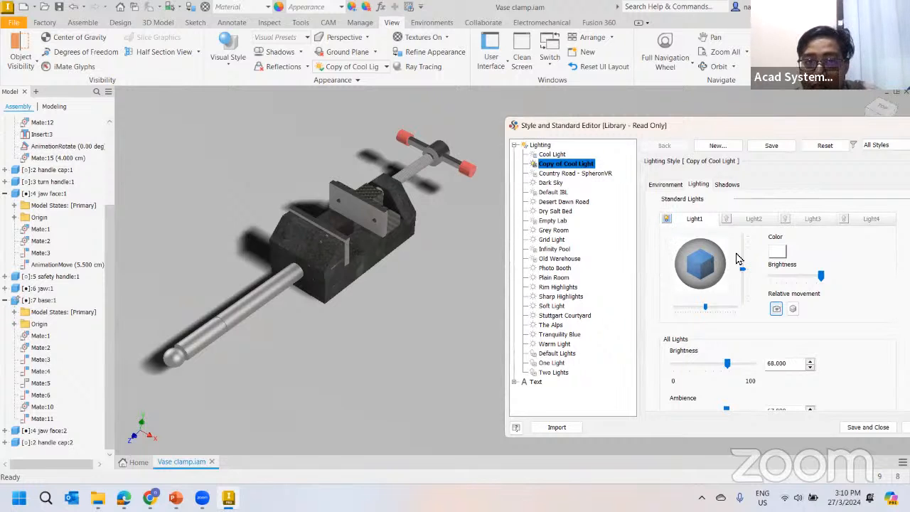
{"action": "left_click_drag", "start_coordinate": [742, 266], "coordinate": [743, 253]}
{"action": "mouse_move", "coordinate": [707, 310]}
{"action": "left_mouse_down"}
{"action": "mouse_move", "coordinate": [683, 309]}
{"action": "mouse_move", "coordinate": [732, 309]}
{"action": "mouse_move", "coordinate": [692, 313]}
{"action": "left_mouse_up"}
{"action": "left_click", "coordinate": [666, 186]}
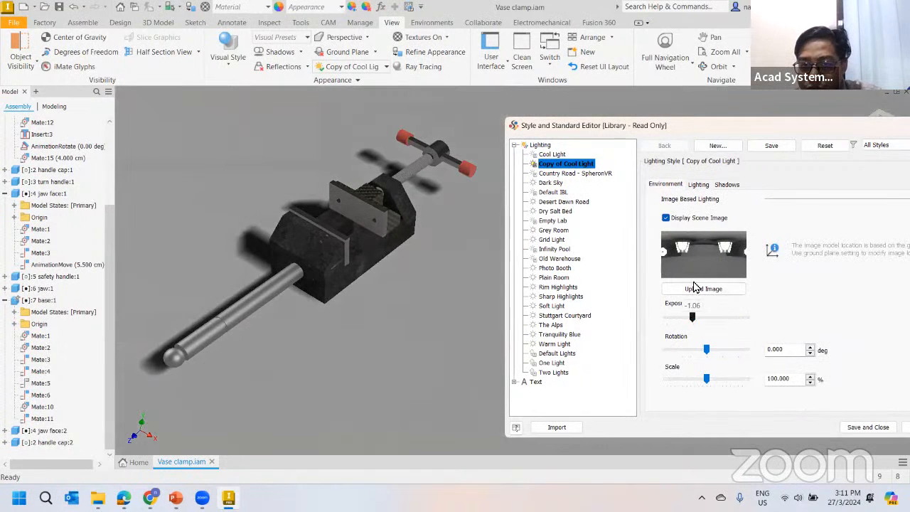
Change the color of Light1 to red and reduce its brightness
{"action": "left_click", "coordinate": [701, 187]}
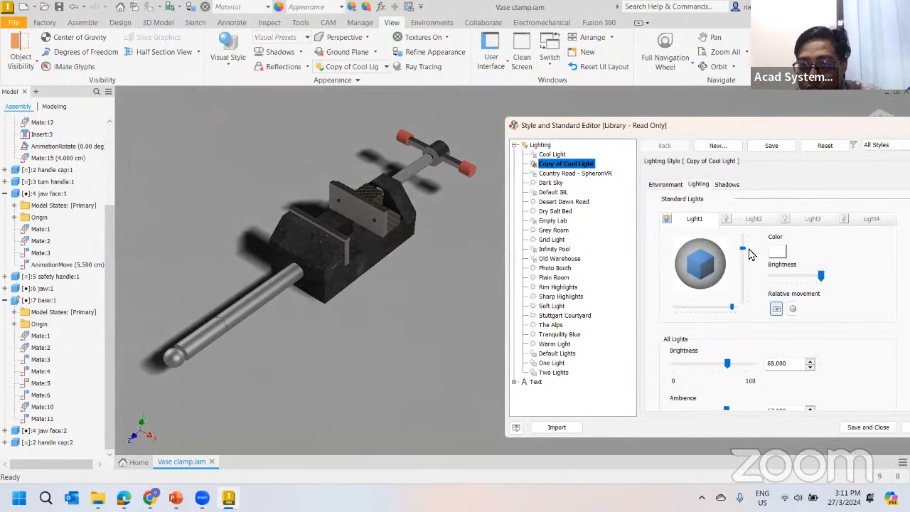
{"action": "left_click", "coordinate": [777, 252]}
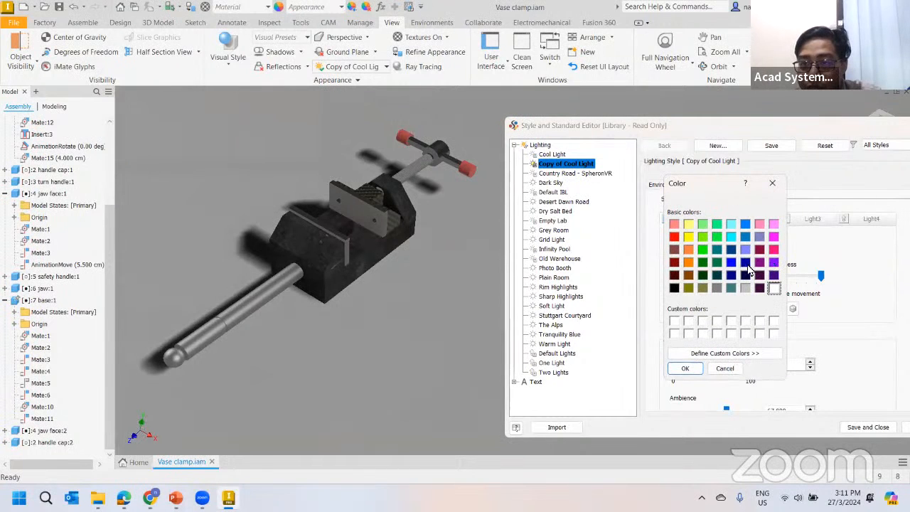
{"action": "left_click", "coordinate": [674, 237]}
{"action": "left_click", "coordinate": [684, 368]}
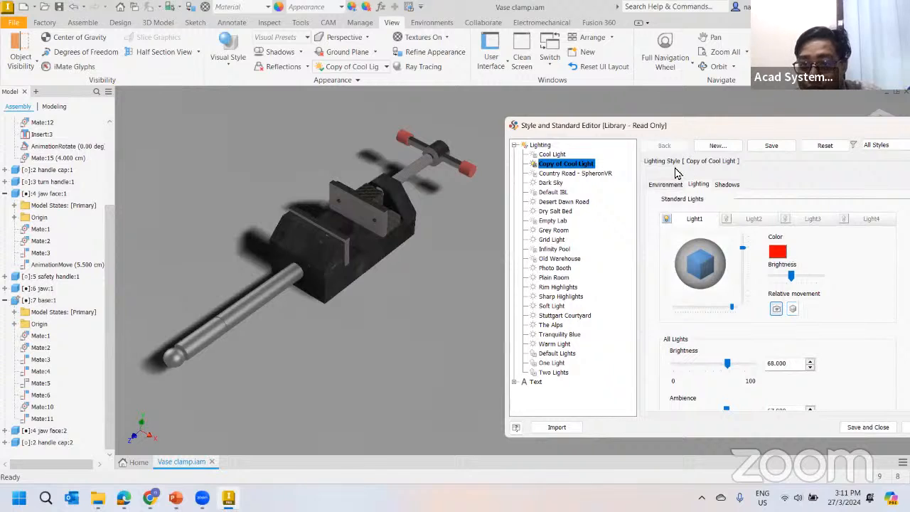
Start replacing the scene image of the Copy of Cool Light style and browse to the Downloads folder for an HDR file
{"action": "left_click_drag", "start_coordinate": [647, 126], "coordinate": [515, 118]}
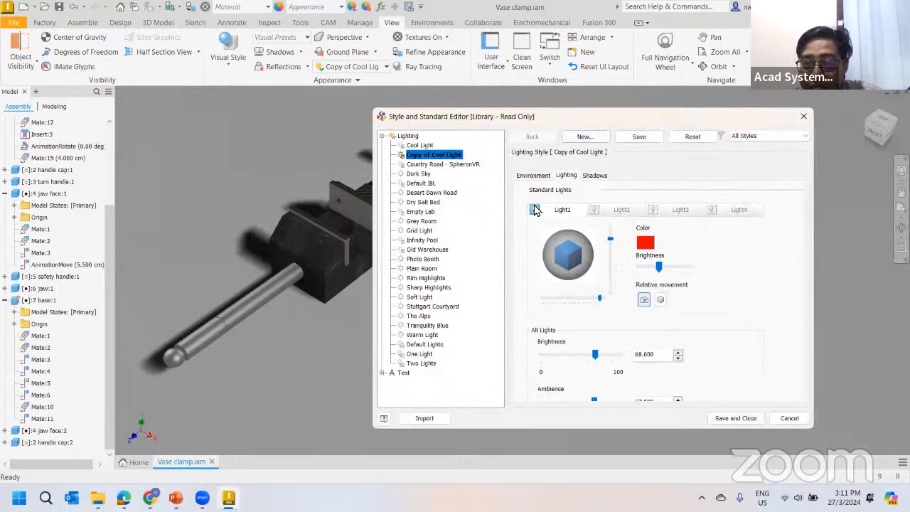
{"action": "left_click", "coordinate": [535, 176]}
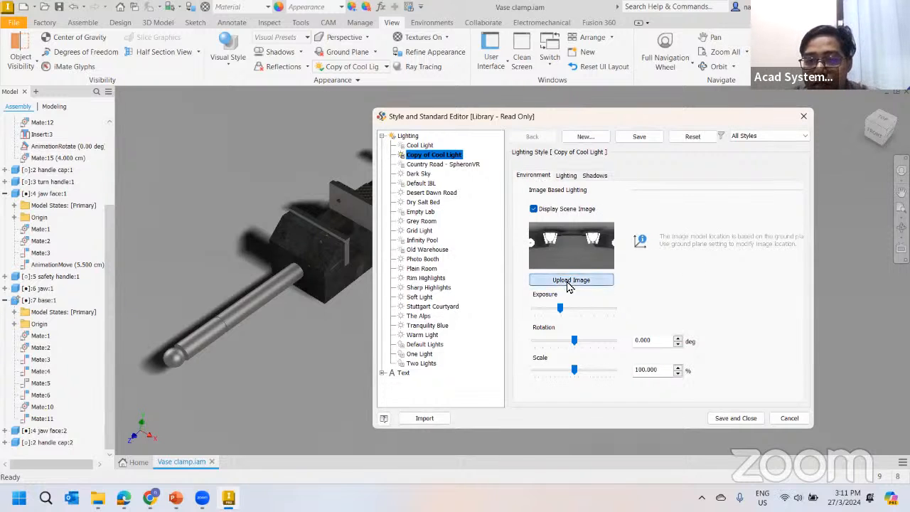
{"action": "left_click", "coordinate": [569, 281]}
{"action": "left_click", "coordinate": [537, 122]}
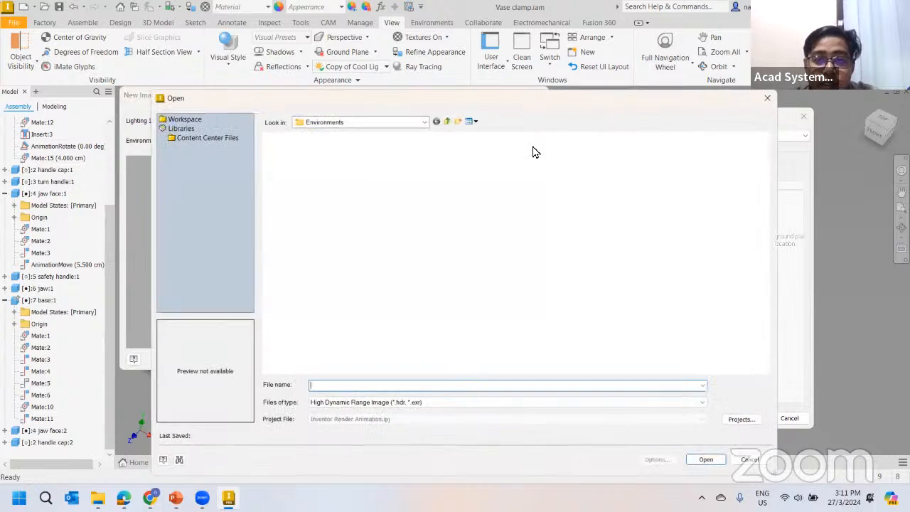
{"action": "left_click", "coordinate": [424, 121]}
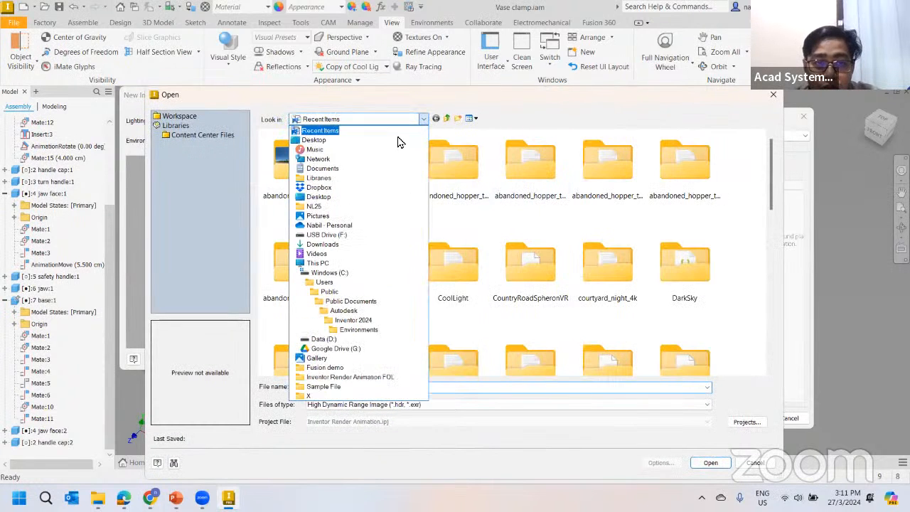
{"action": "left_click", "coordinate": [365, 247]}
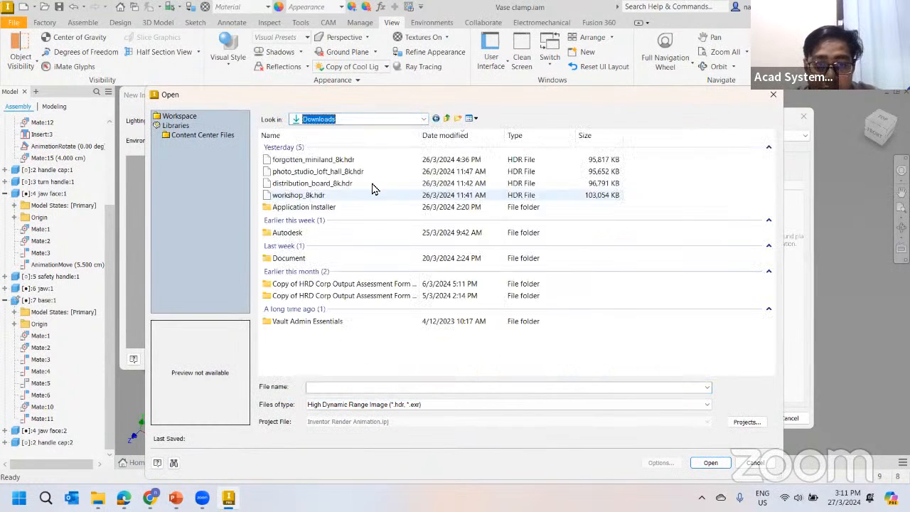
Load forgotten_miniland_8k.hdr as the lighting image of Copy of Cool Light, then save and close the style
{"action": "left_click", "coordinate": [299, 161]}
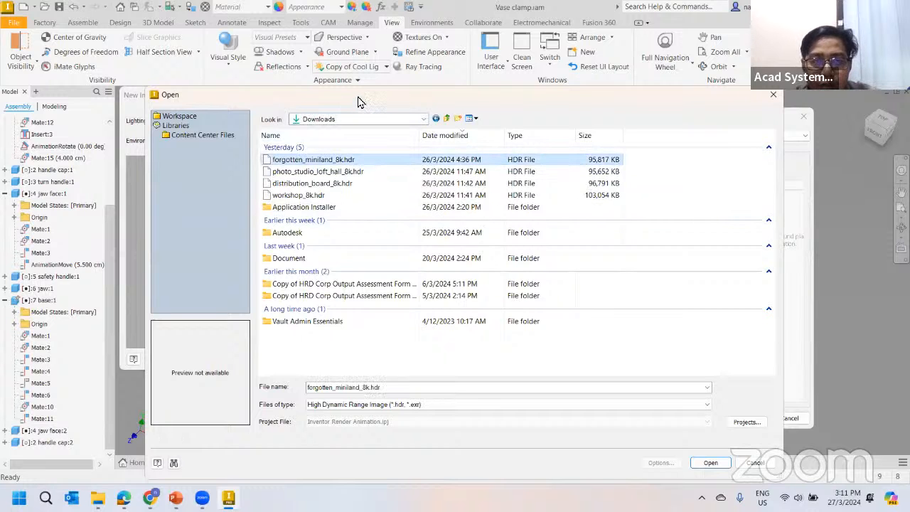
{"action": "left_click_drag", "start_coordinate": [359, 101], "coordinate": [359, 52]}
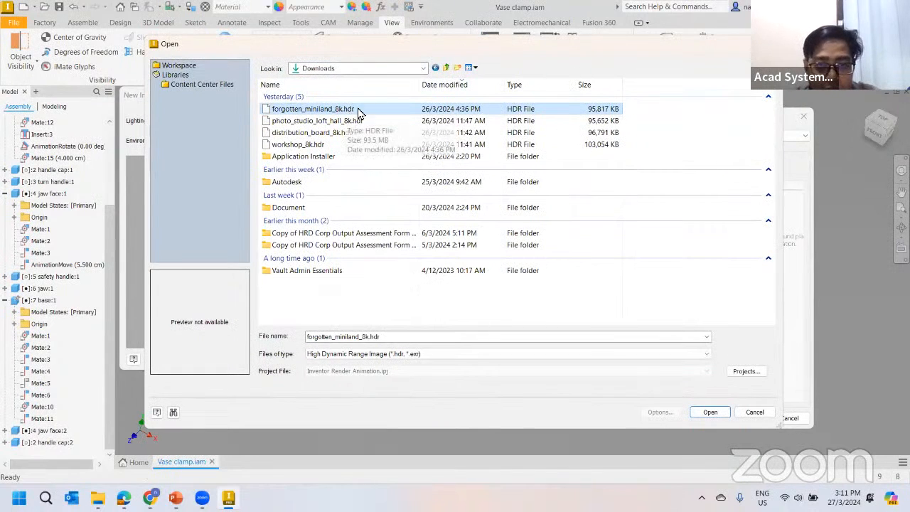
{"action": "left_click", "coordinate": [711, 414]}
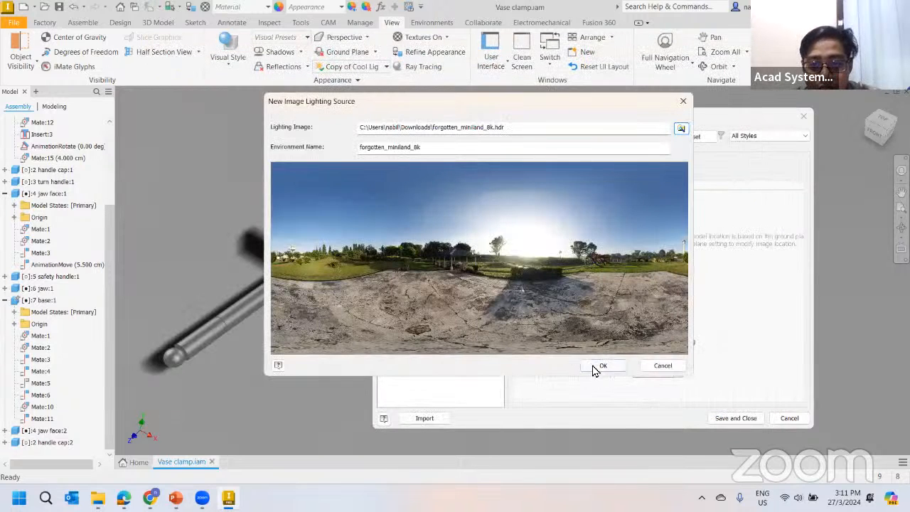
{"action": "left_click", "coordinate": [601, 366]}
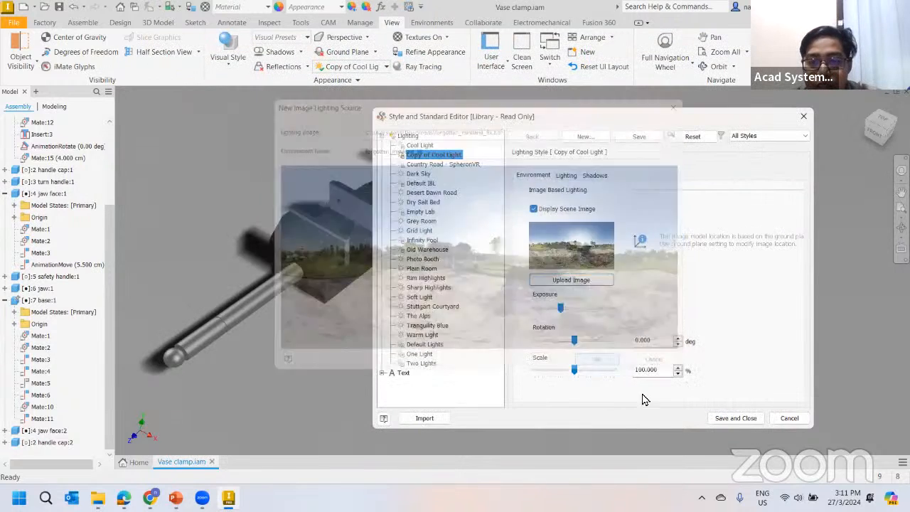
{"action": "left_click", "coordinate": [723, 421]}
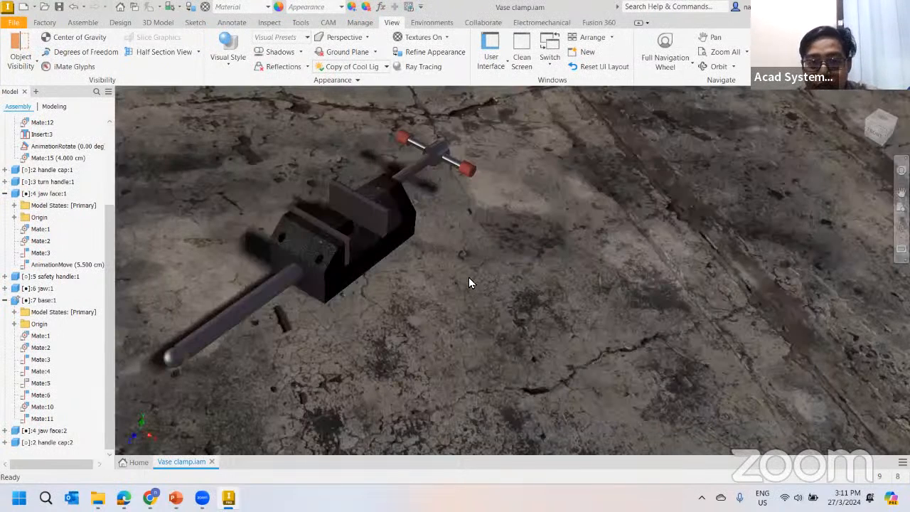
{"action": "middle_click_drag", "start_coordinate": [495, 276], "coordinate": [399, 126], "text": "shift"}
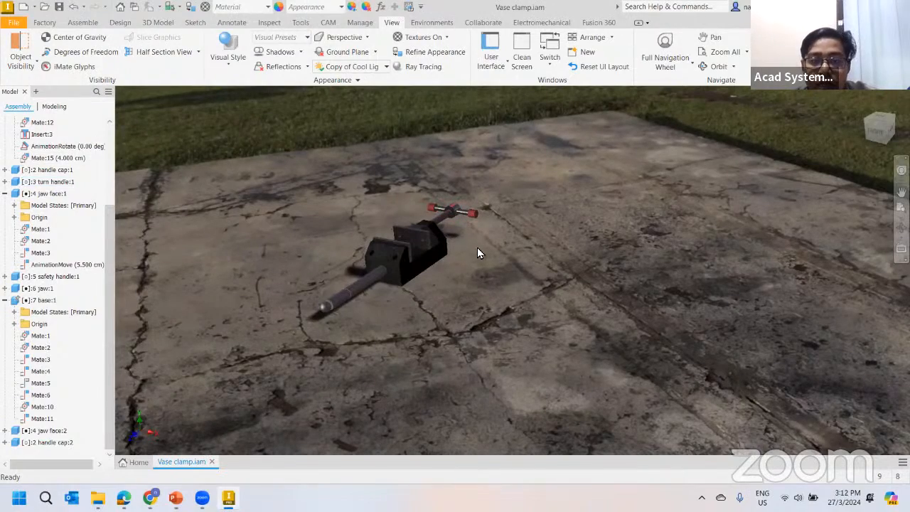
{"action": "mouse_move", "coordinate": [461, 246]}
{"action": "left_mouse_down"}
{"action": "mouse_move", "coordinate": [493, 246]}
{"action": "mouse_move", "coordinate": [417, 241]}
{"action": "mouse_move", "coordinate": [433, 250]}
{"action": "mouse_move", "coordinate": [475, 246]}
{"action": "mouse_move", "coordinate": [408, 219]}
{"action": "mouse_move", "coordinate": [302, 223]}
{"action": "mouse_move", "coordinate": [376, 224]}
{"action": "mouse_move", "coordinate": [463, 248]}
{"action": "mouse_move", "coordinate": [510, 242]}
{"action": "mouse_move", "coordinate": [512, 252]}
{"action": "mouse_move", "coordinate": [442, 238]}
{"action": "mouse_move", "coordinate": [447, 219]}
{"action": "mouse_move", "coordinate": [463, 258]}
{"action": "mouse_move", "coordinate": [448, 244]}
{"action": "mouse_move", "coordinate": [466, 230]}
{"action": "left_mouse_up"}
{"action": "middle_click_drag", "start_coordinate": [417, 242], "coordinate": [404, 238], "text": "shift"}
Apply the Empty Lab lighting style and examine the clamp on the lab bench from several angles
{"action": "left_click", "coordinate": [380, 67]}
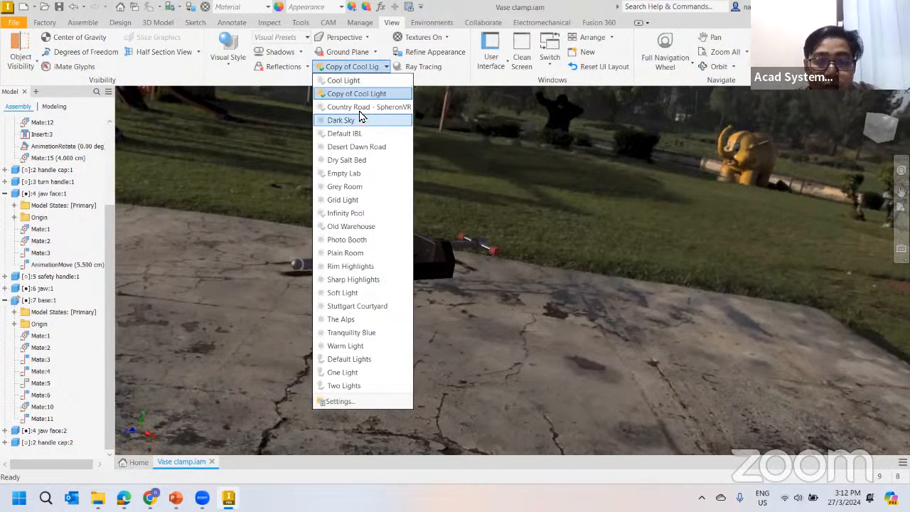
{"action": "left_click", "coordinate": [341, 175]}
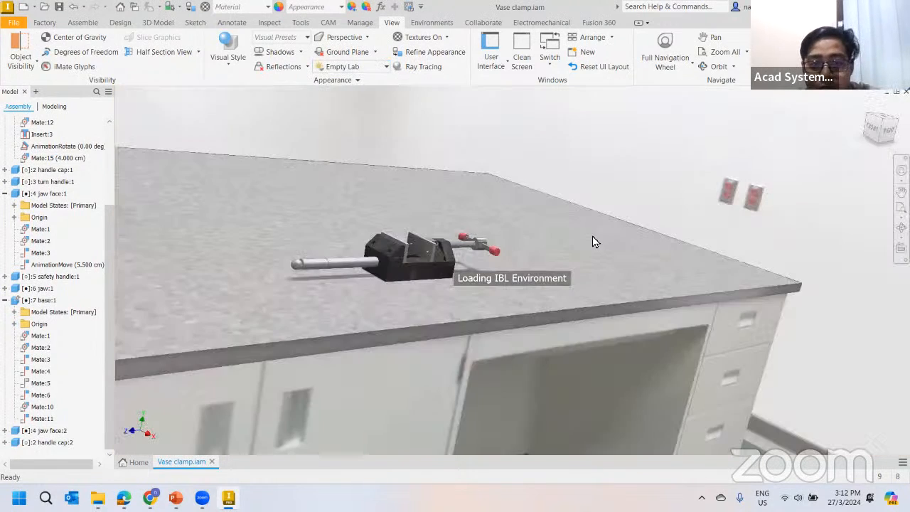
{"action": "middle_click_drag", "start_coordinate": [485, 213], "coordinate": [297, 208], "text": "shift"}
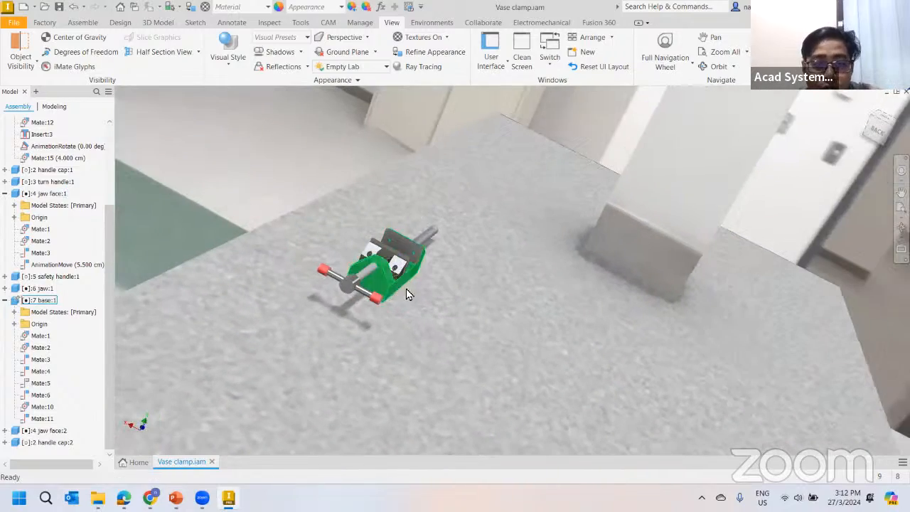
{"action": "middle_click_drag", "start_coordinate": [432, 258], "coordinate": [409, 90], "text": "shift"}
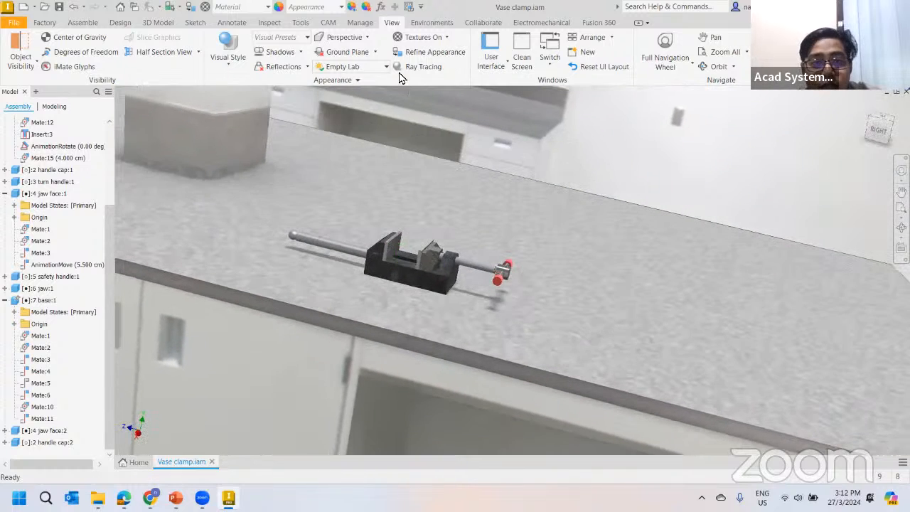
{"action": "left_click", "coordinate": [387, 66]}
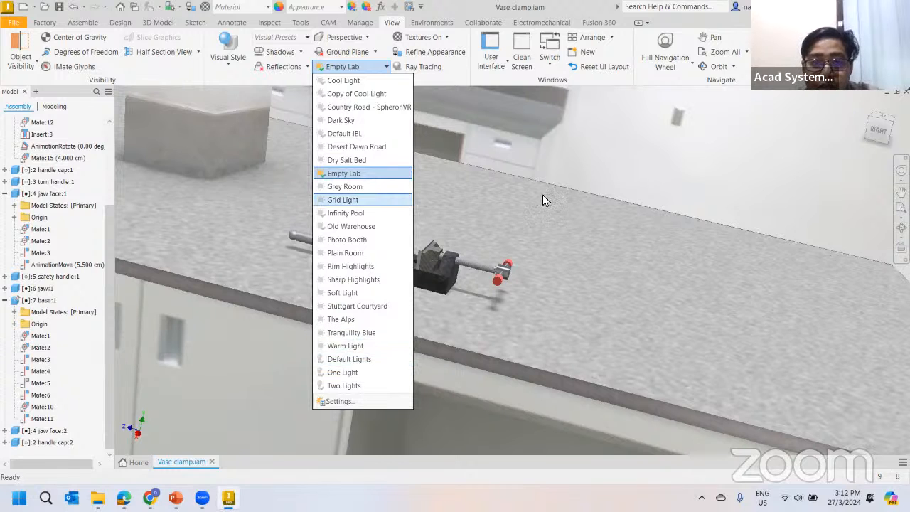
{"action": "left_click", "coordinate": [624, 220]}
{"action": "scroll", "coordinate": [542, 217], "scroll_direction": "down", "scroll_amount": 5}
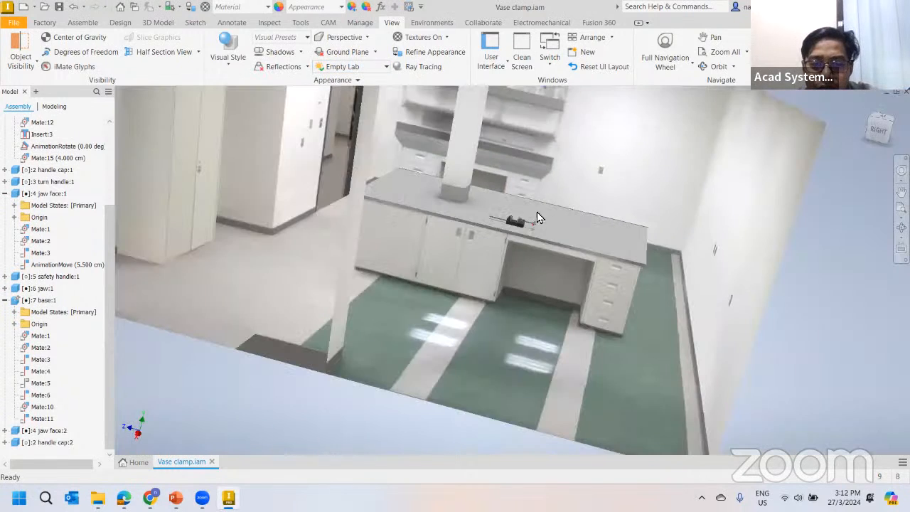
{"action": "scroll", "coordinate": [536, 215], "scroll_direction": "up", "scroll_amount": 3}
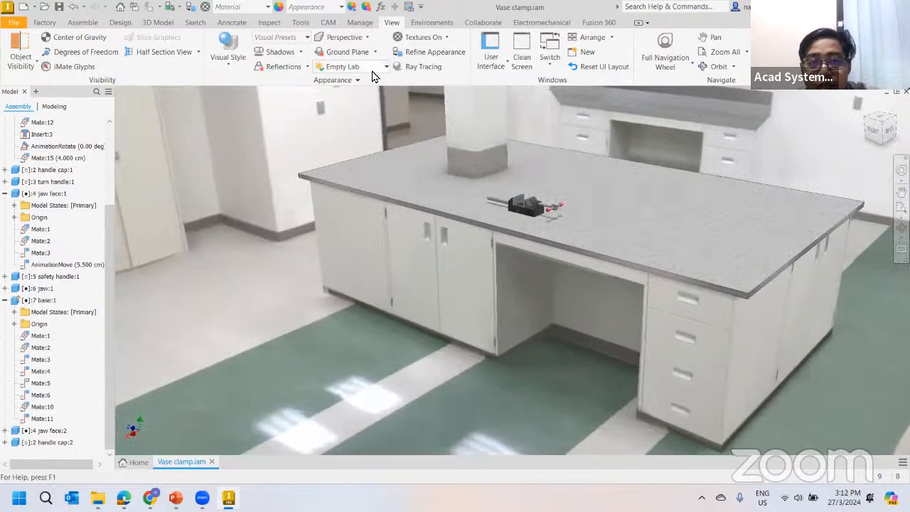
Apply the Country Road - SpheronVR lighting style and examine the clamp on the gravel road
{"action": "left_click", "coordinate": [384, 66]}
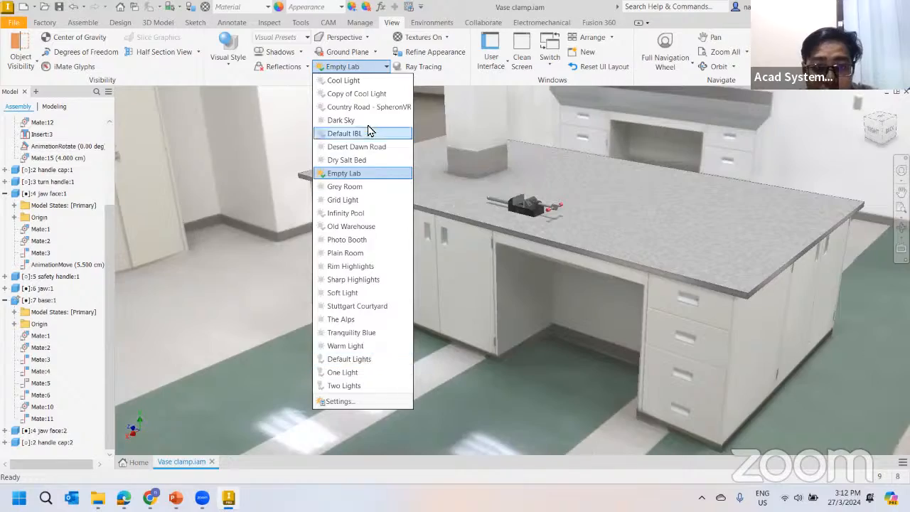
{"action": "left_click", "coordinate": [381, 107]}
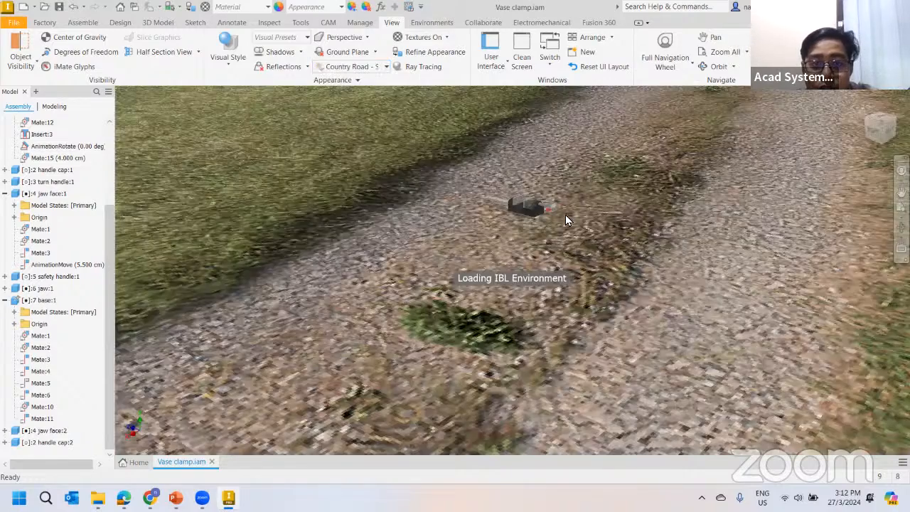
{"action": "middle_click_drag", "start_coordinate": [494, 274], "coordinate": [648, 318]}
{"action": "scroll", "coordinate": [648, 318], "scroll_direction": "down", "scroll_amount": 6}
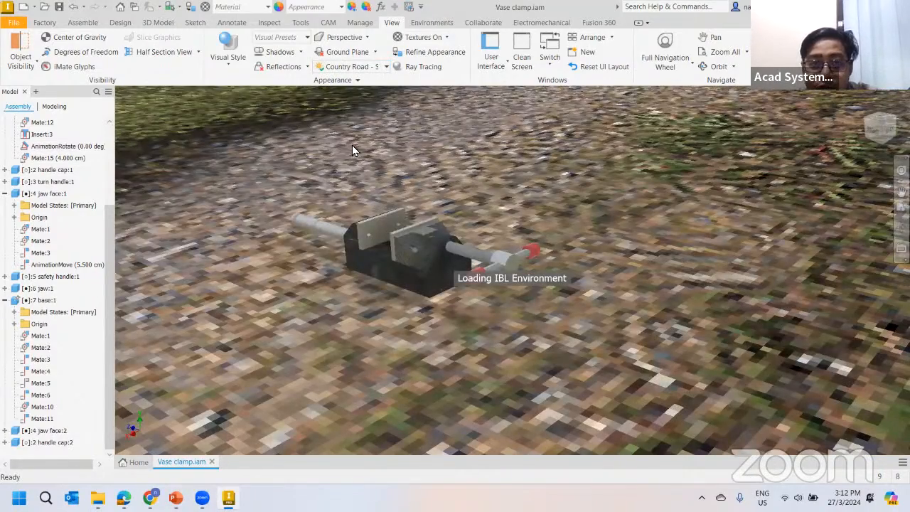
{"action": "scroll", "coordinate": [487, 166], "scroll_direction": "up", "scroll_amount": 6}
{"action": "scroll", "coordinate": [476, 189], "scroll_direction": "down", "scroll_amount": 5}
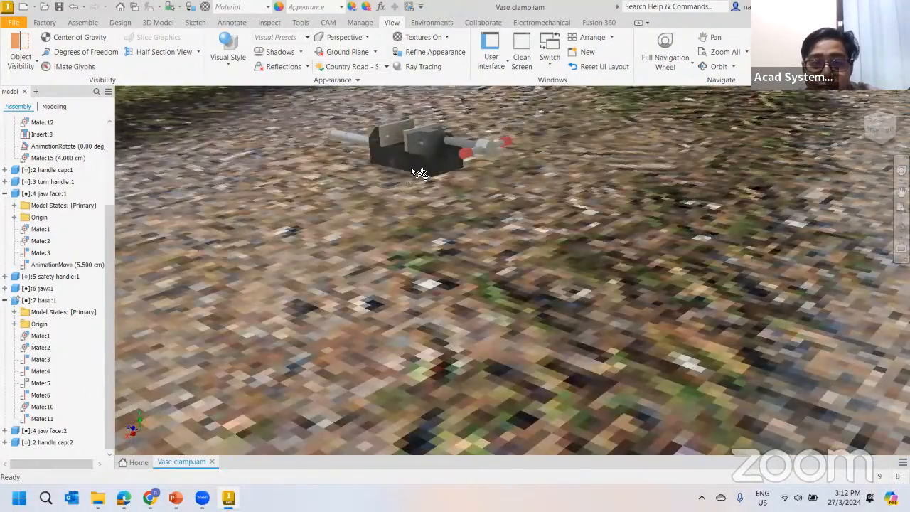
{"action": "scroll", "coordinate": [406, 172], "scroll_direction": "down", "scroll_amount": 3}
{"action": "scroll", "coordinate": [413, 223], "scroll_direction": "up", "scroll_amount": 5}
Switch the lighting style to Cool Light and turn the view to the underside of the clamp base
{"action": "left_click", "coordinate": [382, 67]}
{"action": "left_click", "coordinate": [377, 79]}
{"action": "middle_click_drag", "start_coordinate": [458, 246], "coordinate": [446, 177], "text": "shift"}
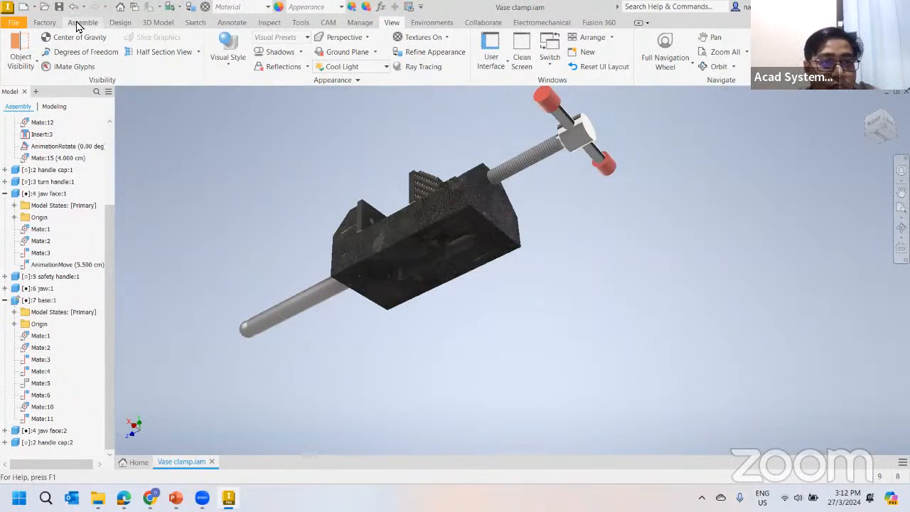
Create the in-place component Part1 from Standard.ipt on the base's underside and start a 2D sketch on that face
{"action": "left_click", "coordinate": [157, 22]}
{"action": "left_click", "coordinate": [82, 22]}
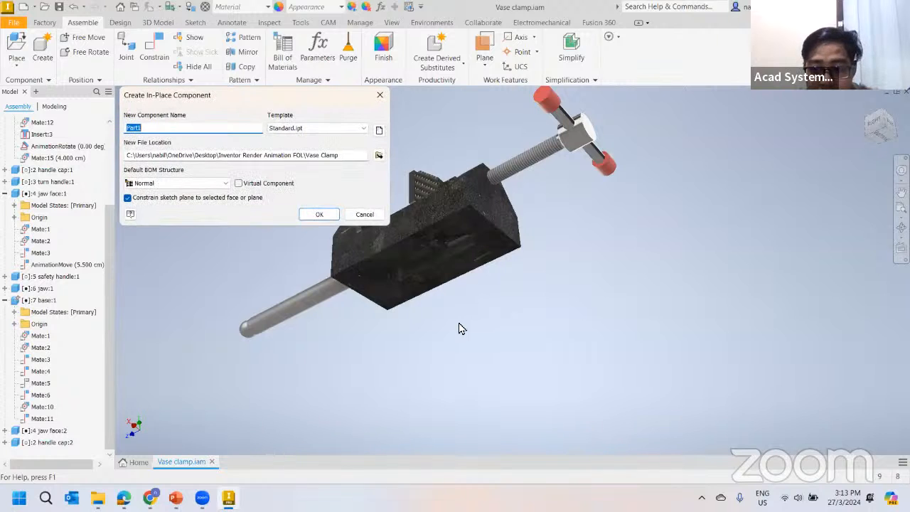
{"action": "left_click", "coordinate": [316, 214]}
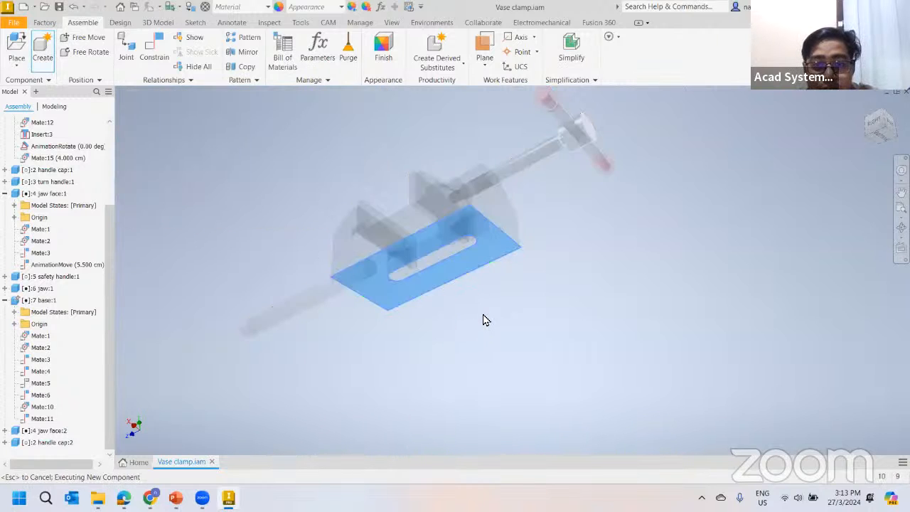
{"action": "left_click", "coordinate": [39, 40]}
{"action": "mouse_move", "coordinate": [513, 271]}
{"action": "middle_mouse_down", "text": "shift"}
{"action": "mouse_move", "coordinate": [515, 292]}
{"action": "mouse_move", "coordinate": [553, 237]}
{"action": "middle_mouse_up", "text": "shift"}
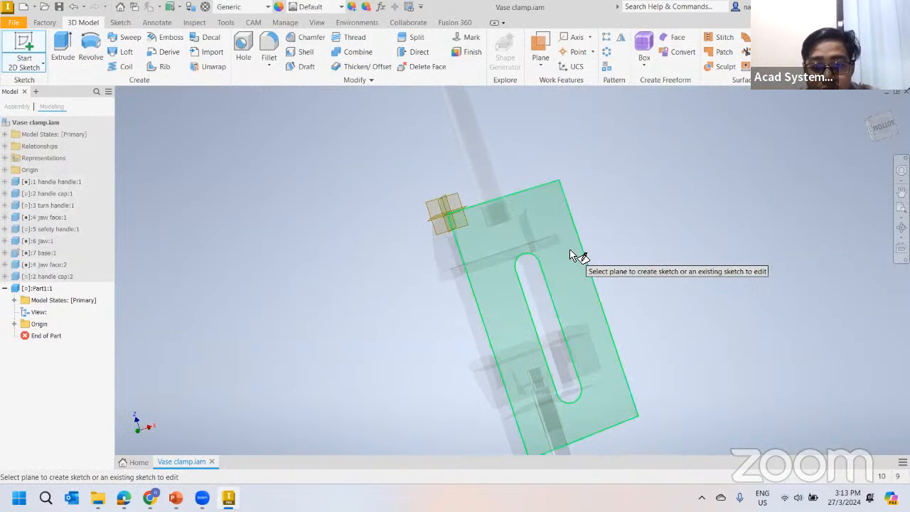
{"action": "left_click", "coordinate": [577, 257]}
Sketch a circle about 42 in in diameter around the clamp base and finish the sketch
{"action": "scroll", "coordinate": [711, 369], "scroll_direction": "down", "scroll_amount": 10}
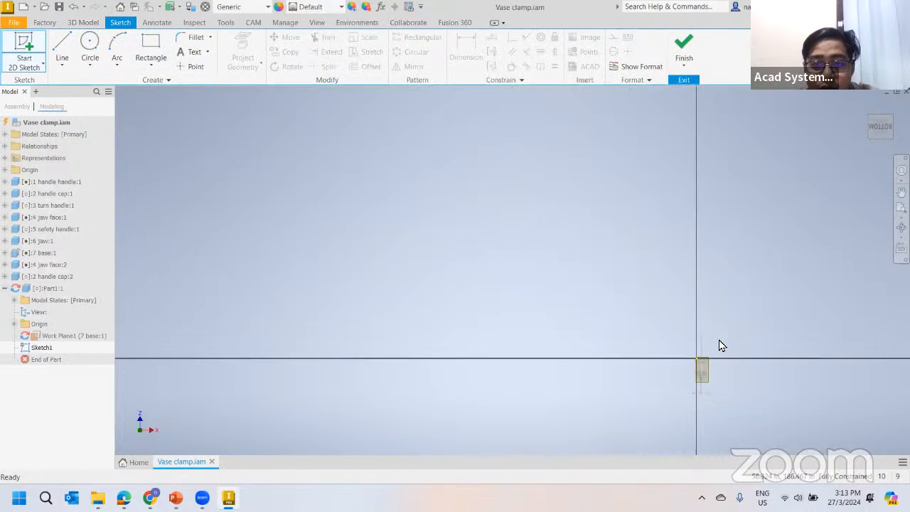
{"action": "middle_click_drag", "start_coordinate": [715, 343], "coordinate": [458, 239]}
{"action": "scroll", "coordinate": [433, 279], "scroll_direction": "up", "scroll_amount": 3}
{"action": "scroll", "coordinate": [447, 270], "scroll_direction": "up", "scroll_amount": 3}
{"action": "left_click", "coordinate": [90, 44]}
{"action": "left_click", "coordinate": [430, 234]}
{"action": "scroll", "coordinate": [719, 231], "scroll_direction": "down", "scroll_amount": 3}
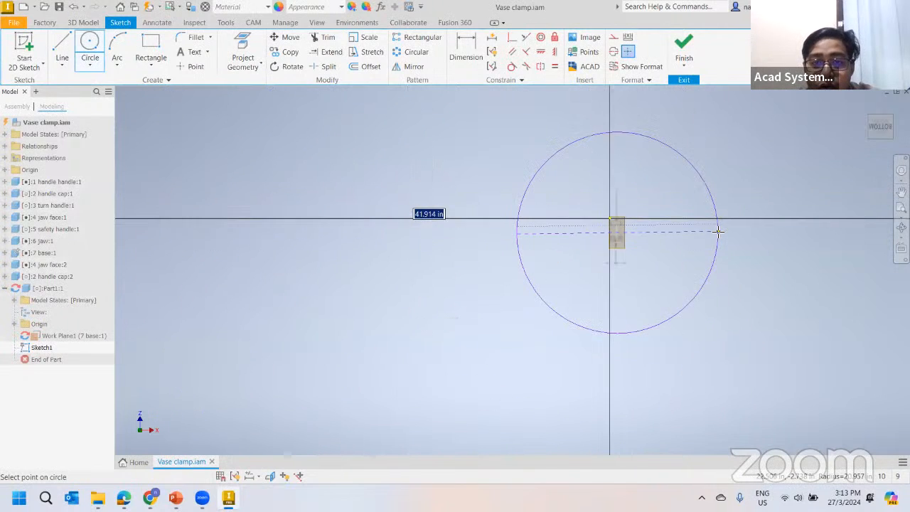
{"action": "scroll", "coordinate": [718, 231], "scroll_direction": "up", "scroll_amount": 3}
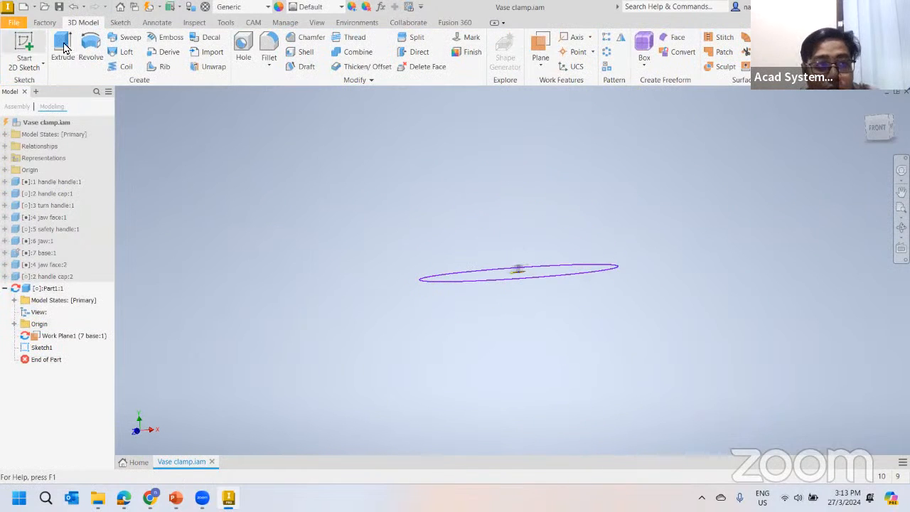
Extrude the circle 1 in away from the base to form a round tabletop under the clamp
{"action": "left_click", "coordinate": [62, 50]}
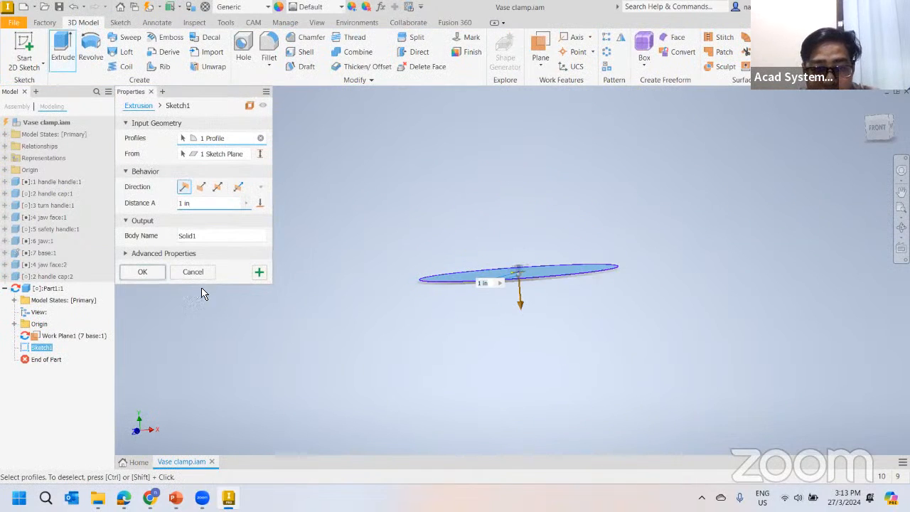
{"action": "left_click", "coordinate": [144, 272]}
{"action": "scroll", "coordinate": [517, 282], "scroll_direction": "up", "scroll_amount": 6}
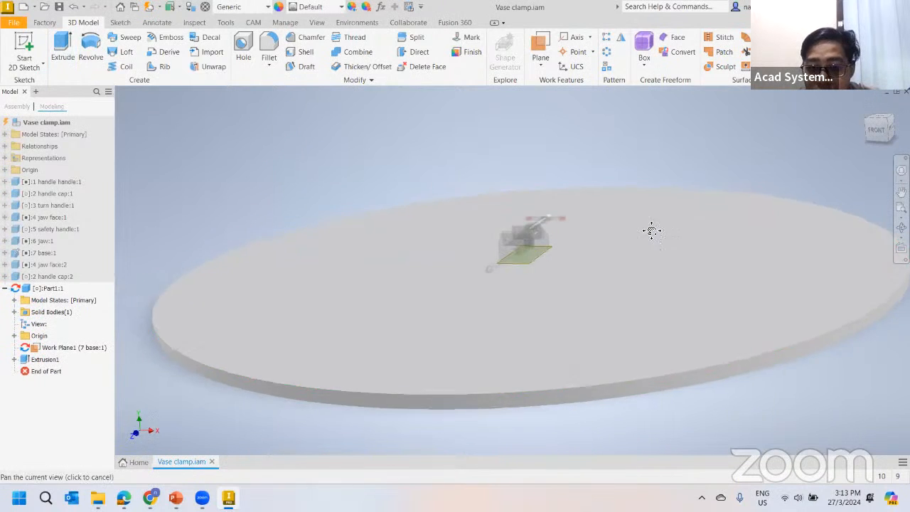
{"action": "mouse_move", "coordinate": [596, 179]}
{"action": "middle_mouse_down", "text": "shift"}
{"action": "mouse_move", "coordinate": [687, 177]}
{"action": "mouse_move", "coordinate": [363, 134]}
{"action": "middle_mouse_up", "text": "shift"}
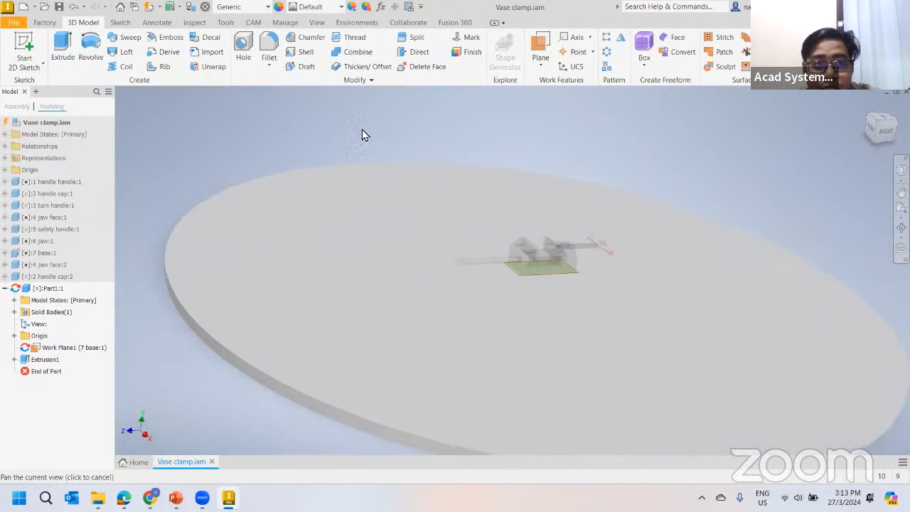
Assign the Wood (Maple) material to the round tabletop part
{"action": "left_click", "coordinate": [253, 7]}
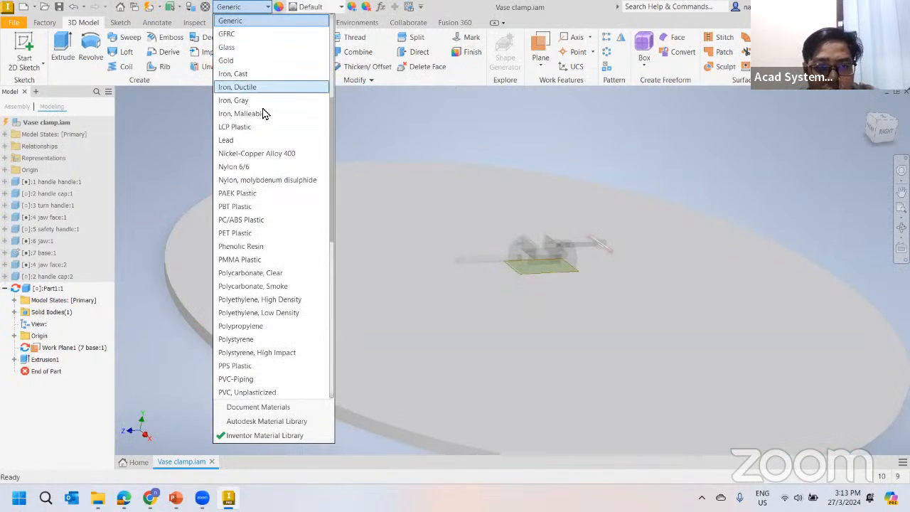
{"action": "scroll", "coordinate": [250, 226], "scroll_direction": "down", "scroll_amount": 8}
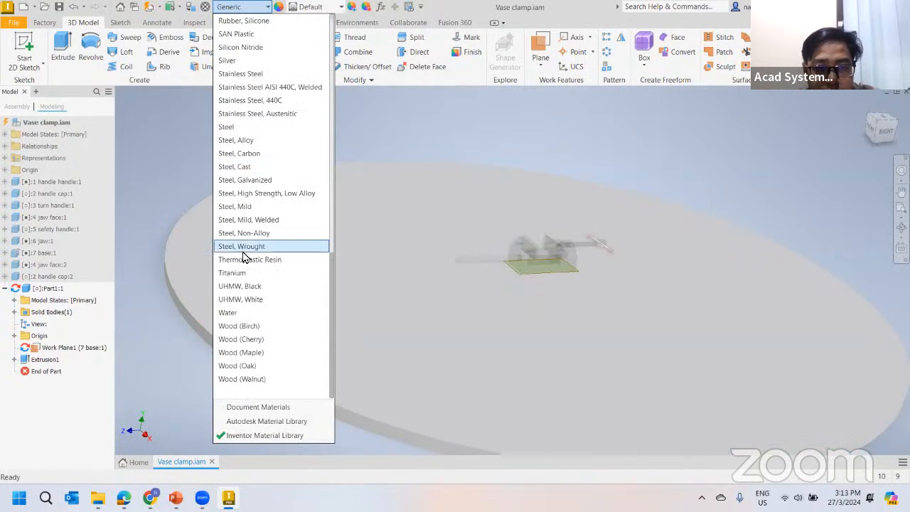
{"action": "left_click", "coordinate": [258, 359]}
{"action": "mouse_move", "coordinate": [576, 189]}
{"action": "middle_mouse_down", "text": "shift"}
{"action": "mouse_move", "coordinate": [517, 138]}
{"action": "mouse_move", "coordinate": [546, 146]}
{"action": "middle_mouse_up", "text": "shift"}
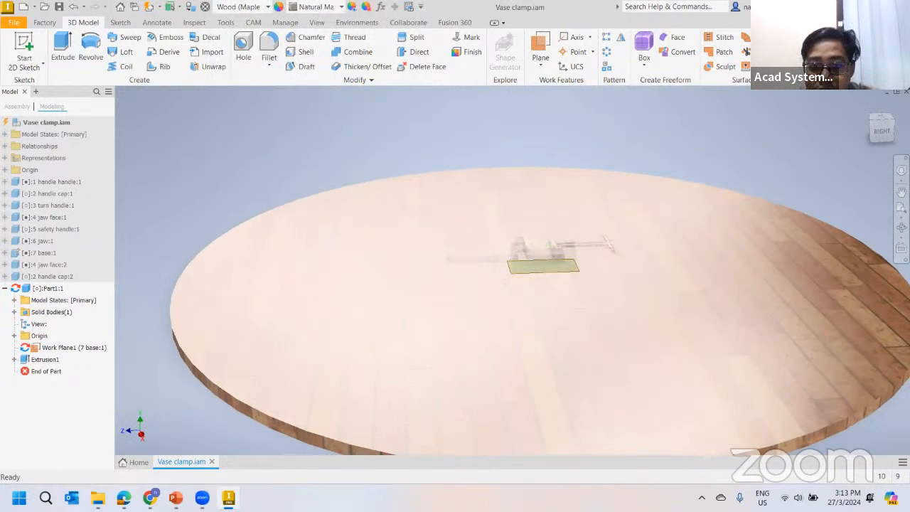
Finish editing the tabletop part in place and return to the Vase clamp assembly
{"action": "left_click", "coordinate": [880, 47]}
{"action": "mouse_move", "coordinate": [502, 193]}
{"action": "middle_mouse_down", "text": "shift"}
{"action": "mouse_move", "coordinate": [484, 185]}
{"action": "mouse_move", "coordinate": [484, 194]}
{"action": "middle_mouse_up", "text": "shift"}
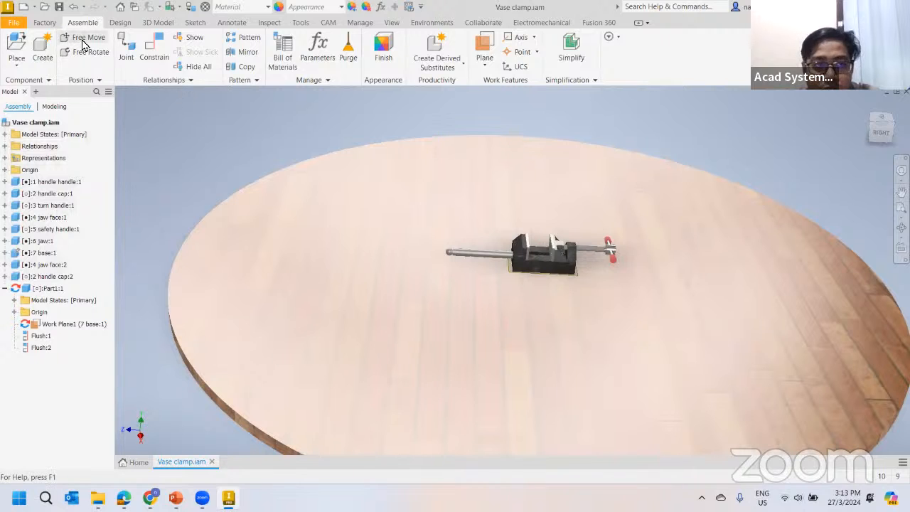
{"action": "mouse_move", "coordinate": [548, 183]}
{"action": "middle_mouse_down"}
{"action": "mouse_move", "coordinate": [445, 195]}
{"action": "mouse_move", "coordinate": [531, 191]}
{"action": "mouse_move", "coordinate": [556, 175]}
{"action": "middle_mouse_up"}
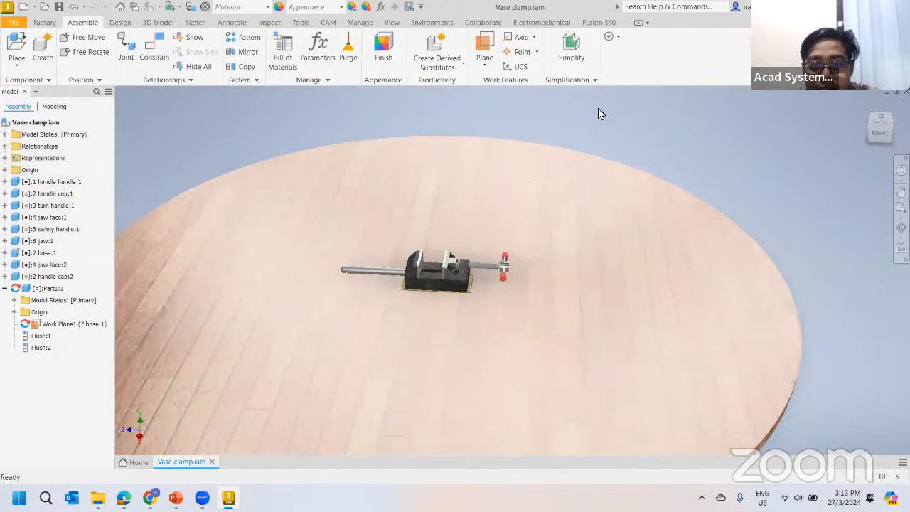
{"action": "scroll", "coordinate": [594, 108], "scroll_direction": "up", "scroll_amount": 4}
{"action": "middle_click_drag", "start_coordinate": [584, 97], "coordinate": [572, 97]}
{"action": "scroll", "coordinate": [520, 187], "scroll_direction": "down", "scroll_amount": 5}
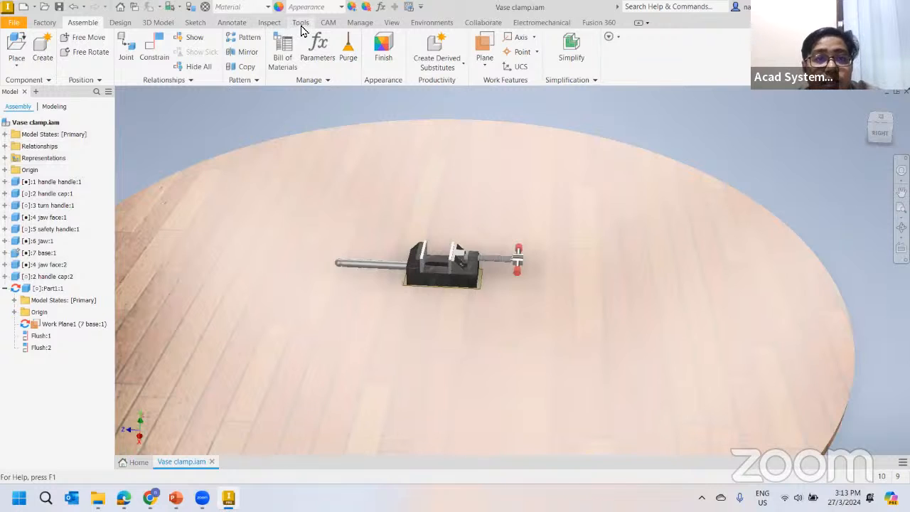
Apply the Country Road - SpheronVR lighting style to the assembly view
{"action": "left_click", "coordinate": [391, 22]}
{"action": "left_click", "coordinate": [347, 52]}
{"action": "left_click", "coordinate": [385, 67]}
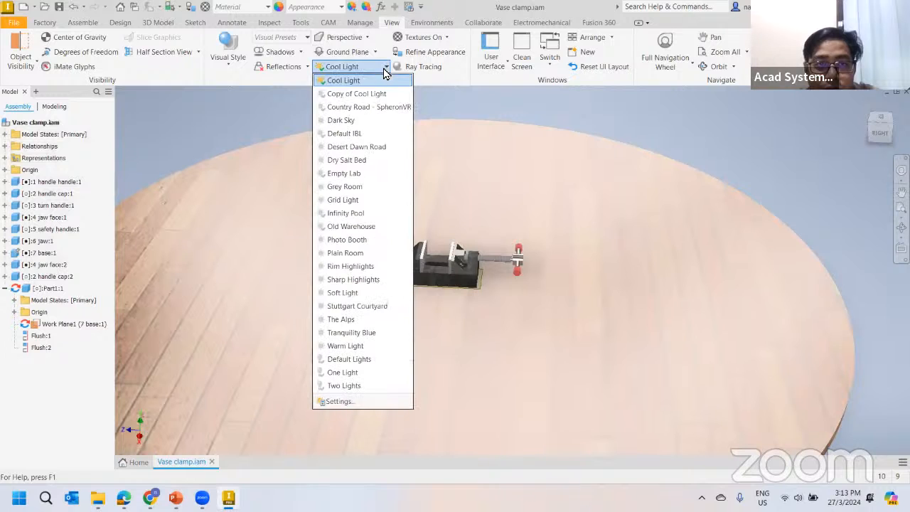
{"action": "left_click", "coordinate": [369, 106]}
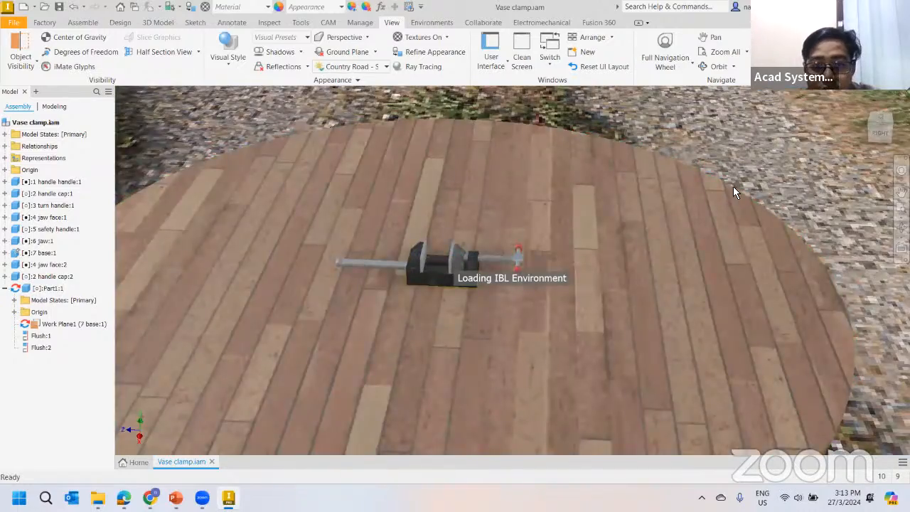
{"action": "middle_click_drag", "start_coordinate": [551, 177], "coordinate": [427, 256], "text": "shift"}
{"action": "middle_click_drag", "start_coordinate": [501, 168], "coordinate": [552, 163], "text": "shift"}
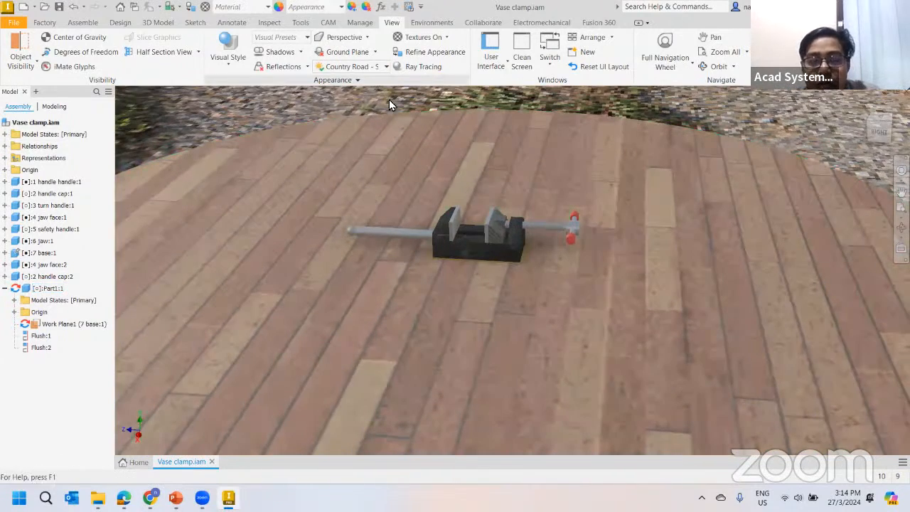
Enter the Inventor Studio environment and orient the clamp on the tabletop in an angled view from above
{"action": "left_click", "coordinate": [596, 284]}
{"action": "key", "text": "Escape"}
{"action": "left_click", "coordinate": [431, 22]}
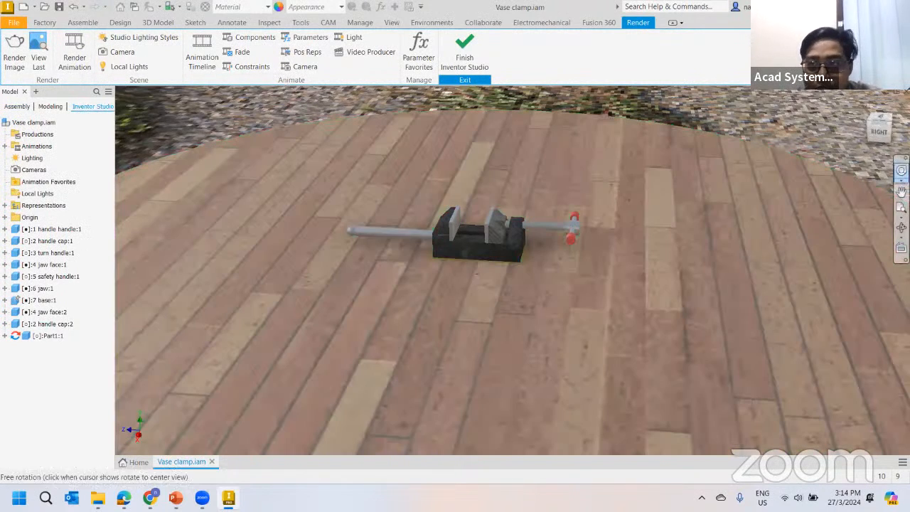
{"action": "left_click_drag", "start_coordinate": [868, 121], "coordinate": [547, 276]}
{"action": "scroll", "coordinate": [547, 276], "scroll_direction": "up", "scroll_amount": 3}
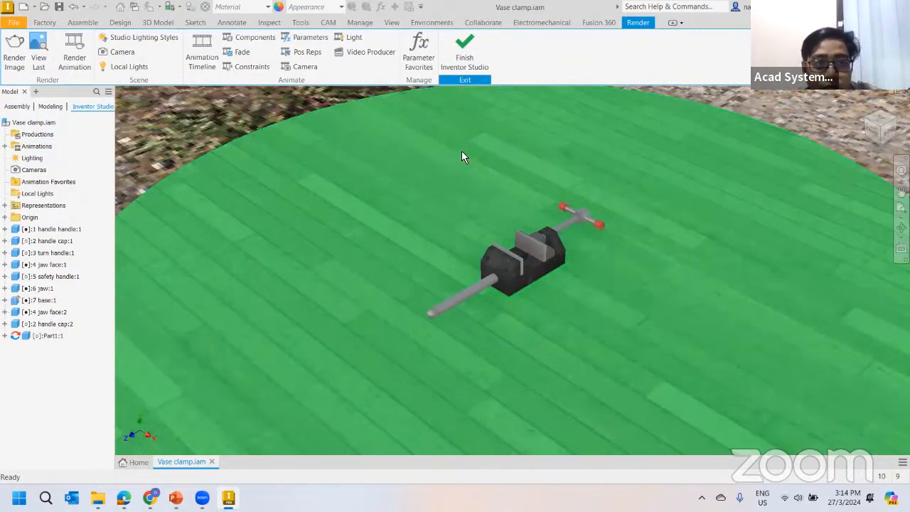
{"action": "left_click_drag", "start_coordinate": [633, 228], "coordinate": [319, 182]}
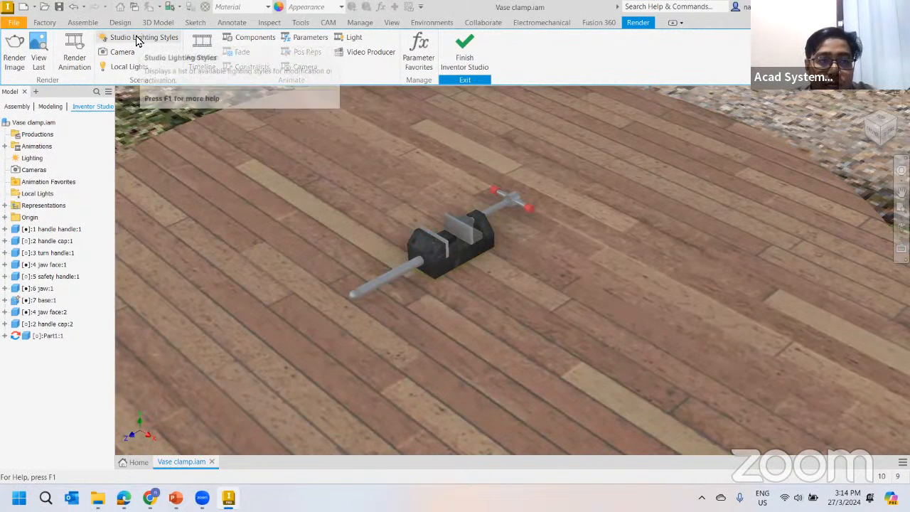
Activate the Country Road - SpheronVR studio lighting style and save it with Display Scene Image turned on
{"action": "left_click", "coordinate": [131, 40]}
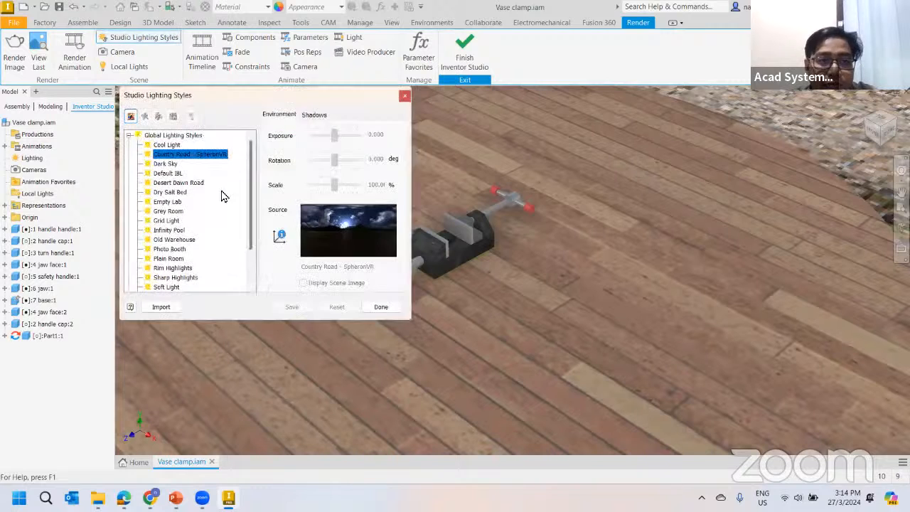
{"action": "scroll", "coordinate": [213, 182], "scroll_direction": "down", "scroll_amount": 2}
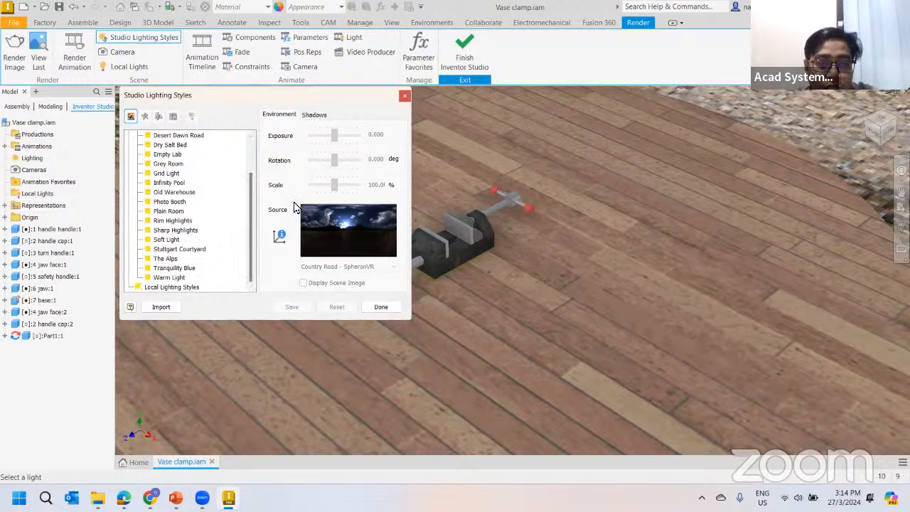
{"action": "left_click", "coordinate": [404, 98]}
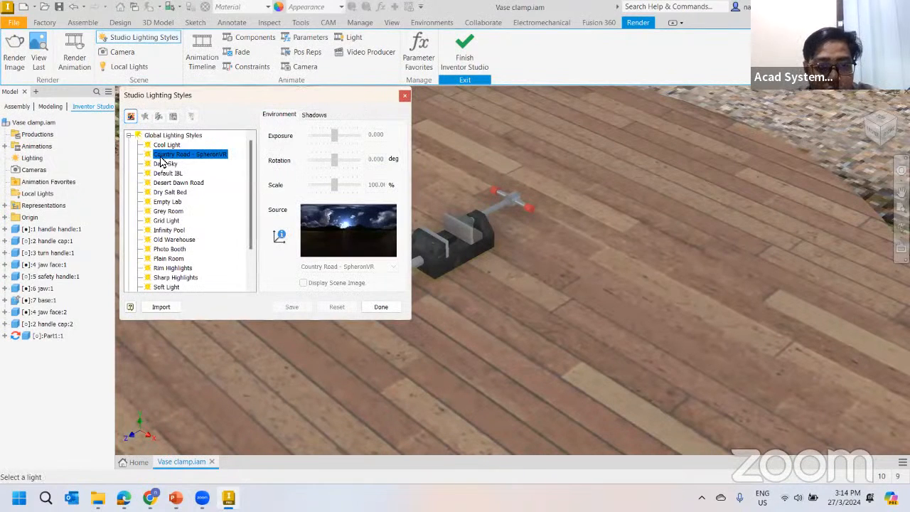
{"action": "right_click", "coordinate": [207, 155]}
{"action": "left_click", "coordinate": [219, 165]}
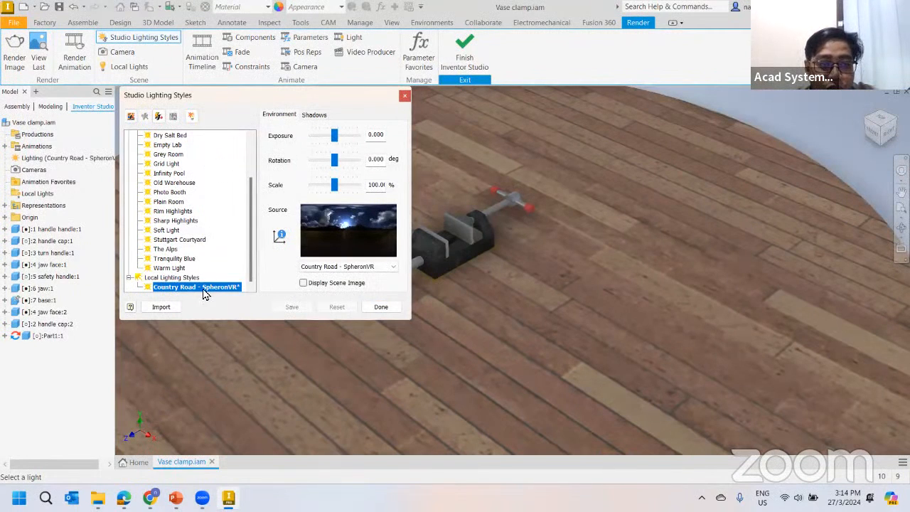
{"action": "left_click", "coordinate": [304, 282]}
{"action": "left_click", "coordinate": [371, 308]}
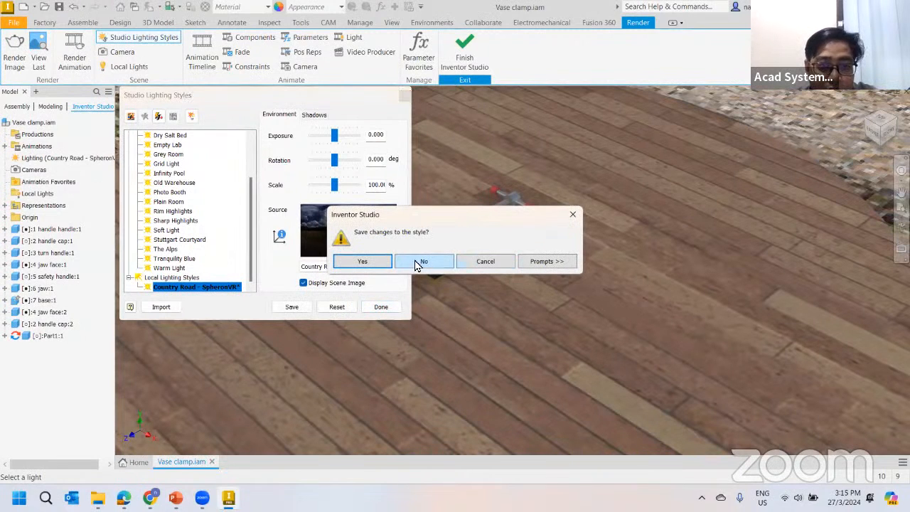
{"action": "left_click", "coordinate": [362, 261]}
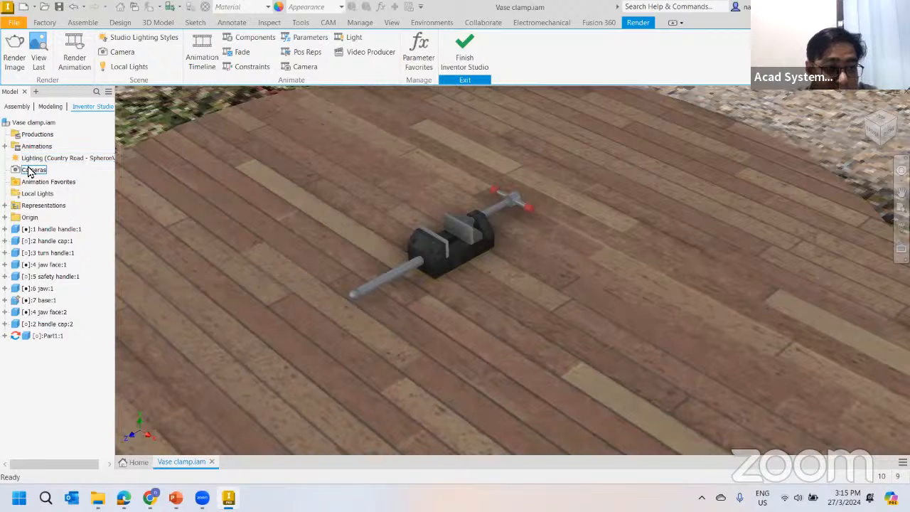
Set the exposure of the local Country Road - SpheronVR lighting style to -0.6 and save the style
{"action": "right_click", "coordinate": [36, 158]}
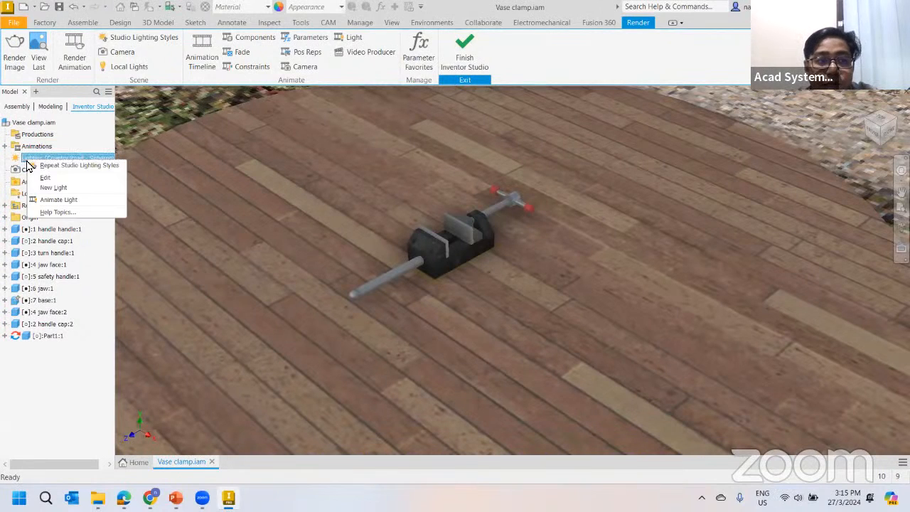
{"action": "left_click", "coordinate": [64, 186]}
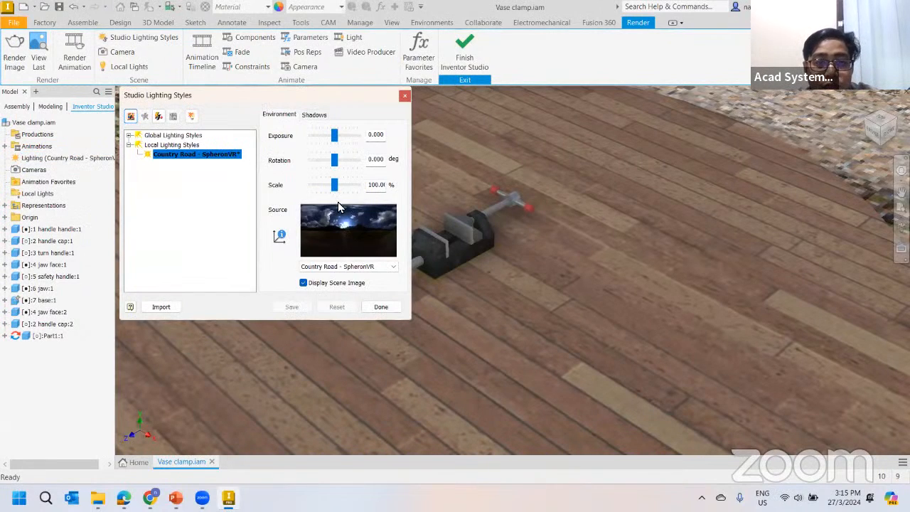
{"action": "mouse_move", "coordinate": [335, 137]}
{"action": "left_mouse_down"}
{"action": "mouse_move", "coordinate": [342, 155]}
{"action": "mouse_move", "coordinate": [329, 136]}
{"action": "left_mouse_up"}
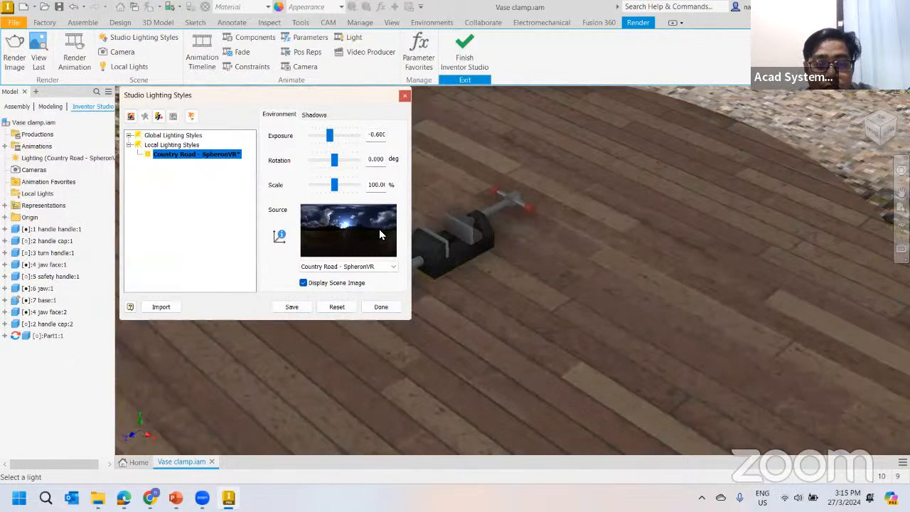
{"action": "left_click", "coordinate": [404, 98]}
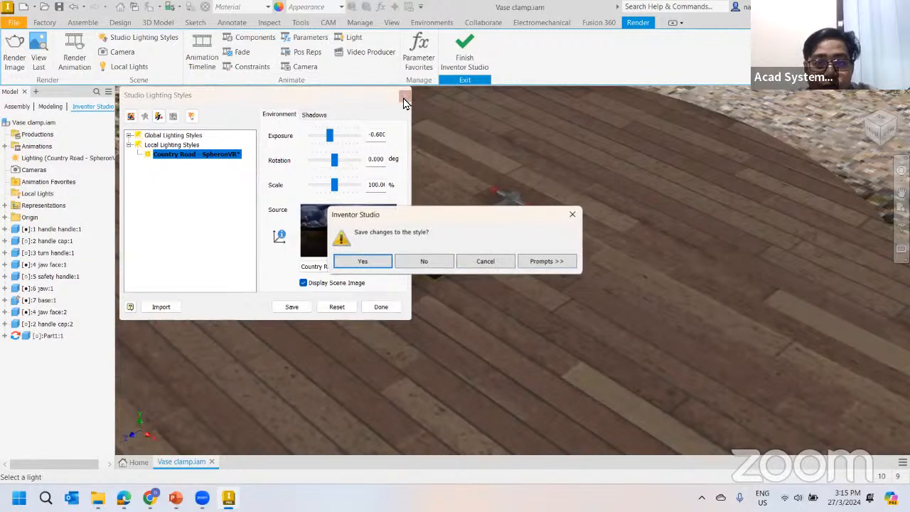
{"action": "left_click", "coordinate": [485, 261]}
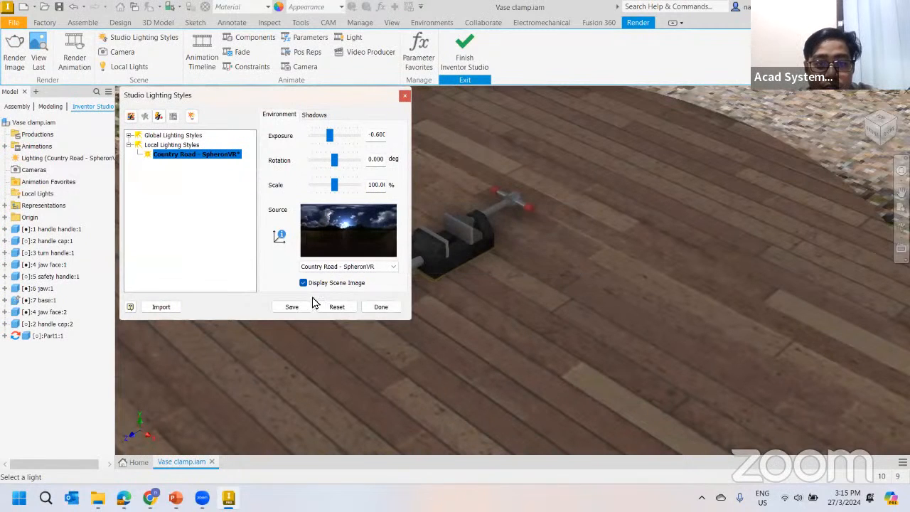
{"action": "left_click", "coordinate": [293, 307]}
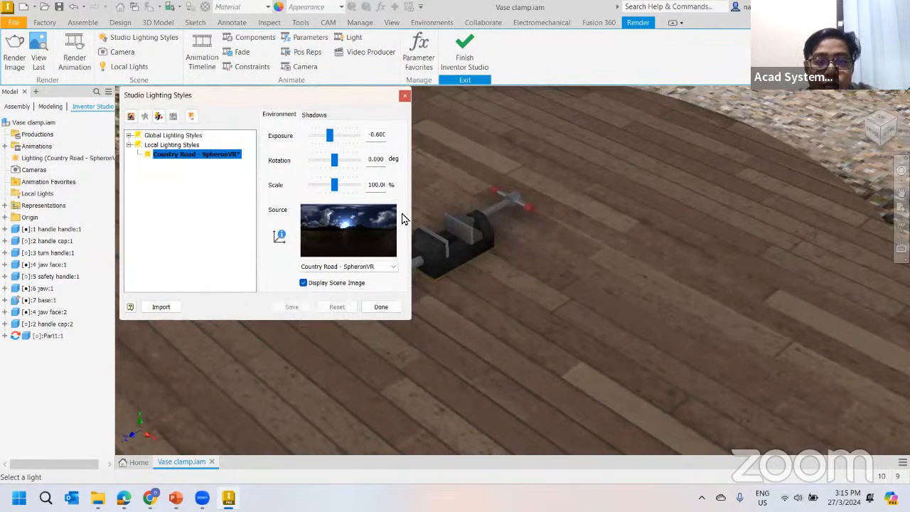
{"action": "left_click", "coordinate": [381, 309]}
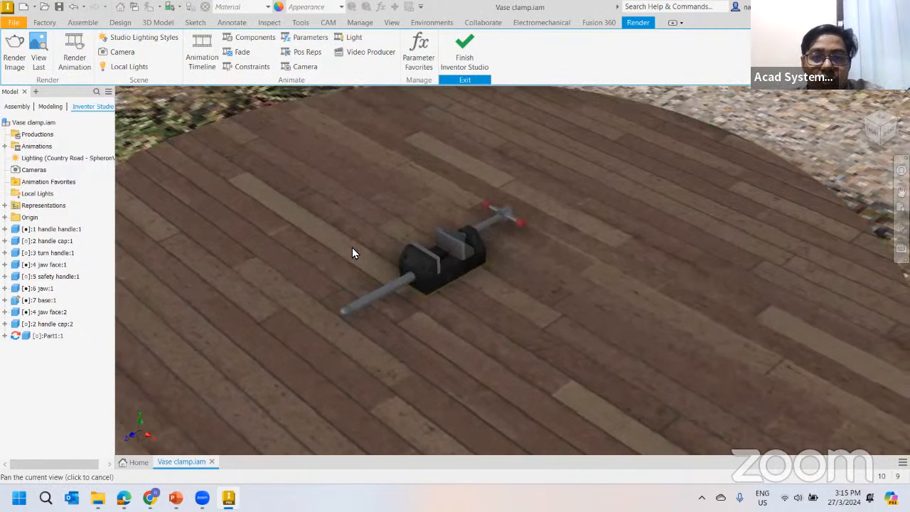
Place a point-type local light above the tabletop beside the clamp, with its target on the tabletop surface
{"action": "left_click", "coordinate": [132, 71]}
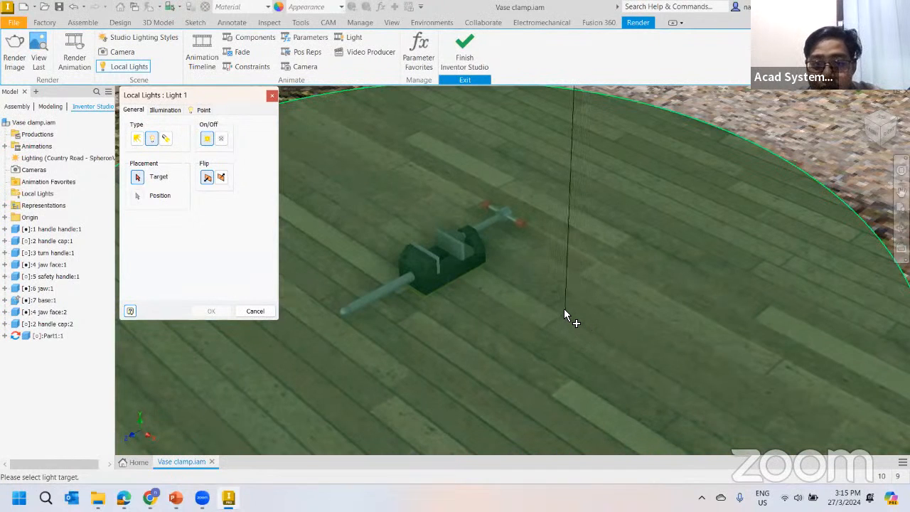
{"action": "left_click", "coordinate": [569, 317]}
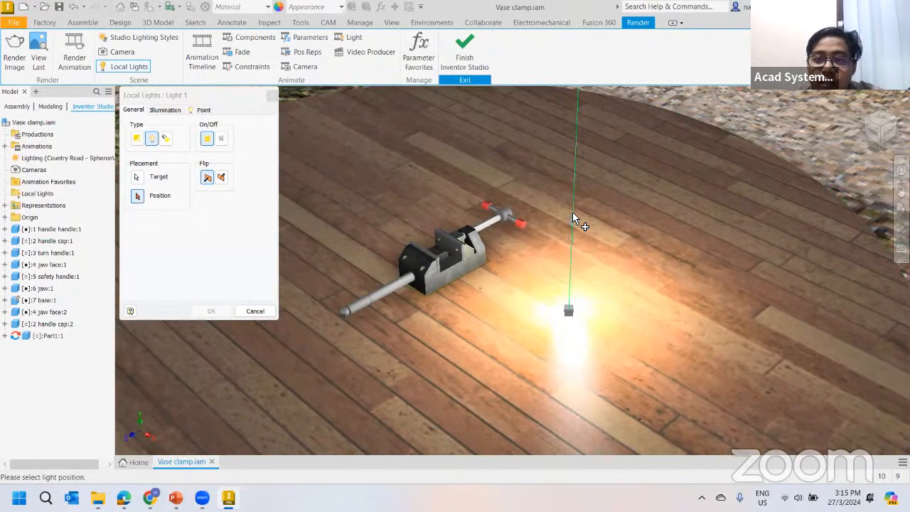
{"action": "left_click", "coordinate": [572, 214]}
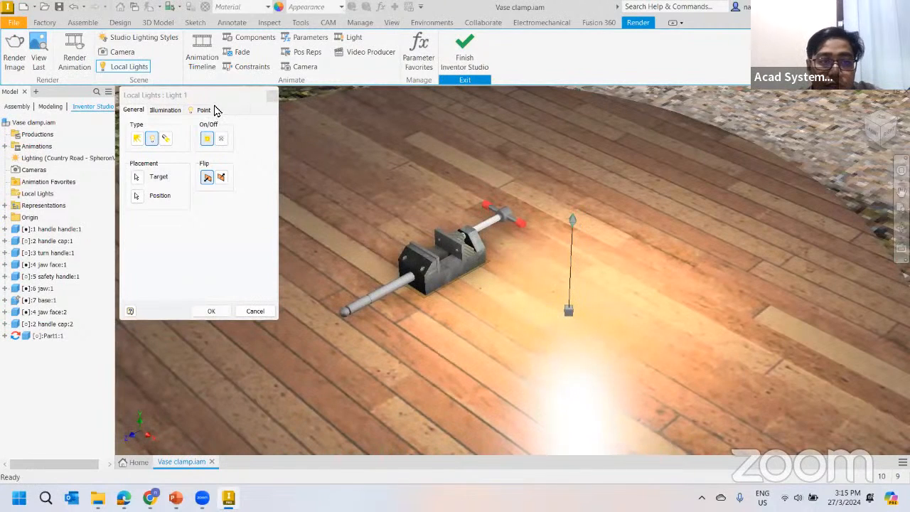
Set the point light's intensity to 29% and its color to bright green
{"action": "left_click", "coordinate": [166, 111]}
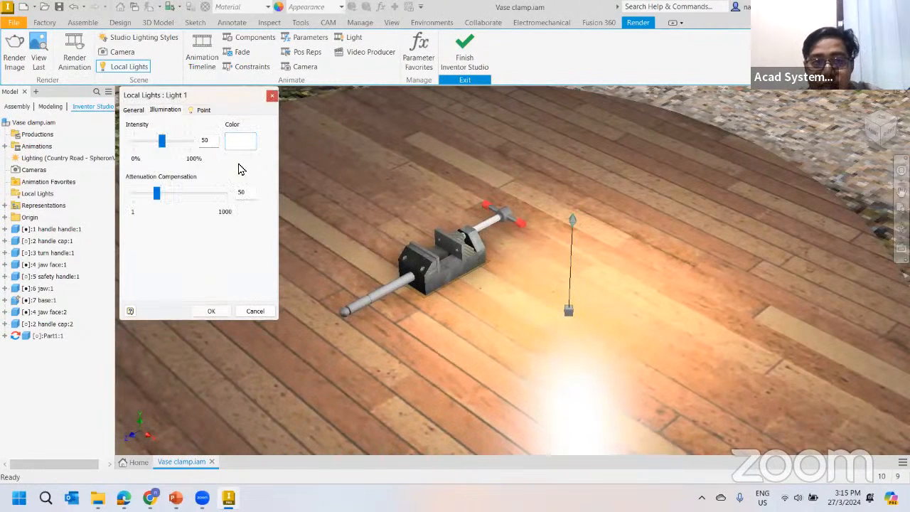
{"action": "left_click_drag", "start_coordinate": [165, 144], "coordinate": [148, 144]}
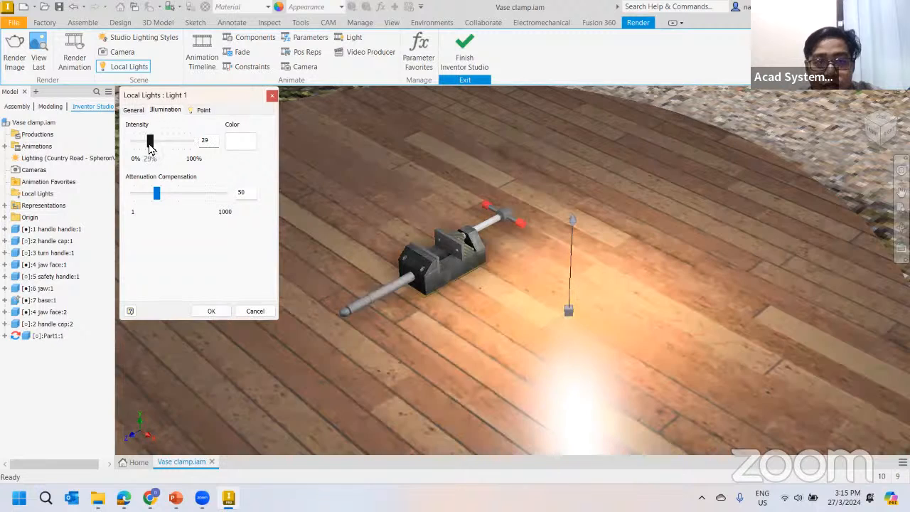
{"action": "left_click", "coordinate": [240, 141]}
{"action": "left_click", "coordinate": [174, 158]}
{"action": "left_click", "coordinate": [153, 288]}
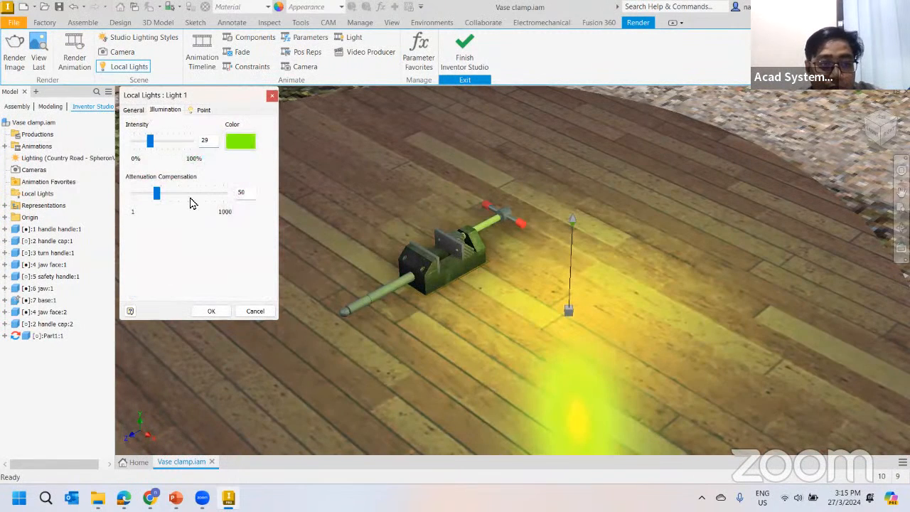
Reduce the green point light's intensity to 7% and its attenuation compensation to 21, and create the light
{"action": "left_click", "coordinate": [203, 112]}
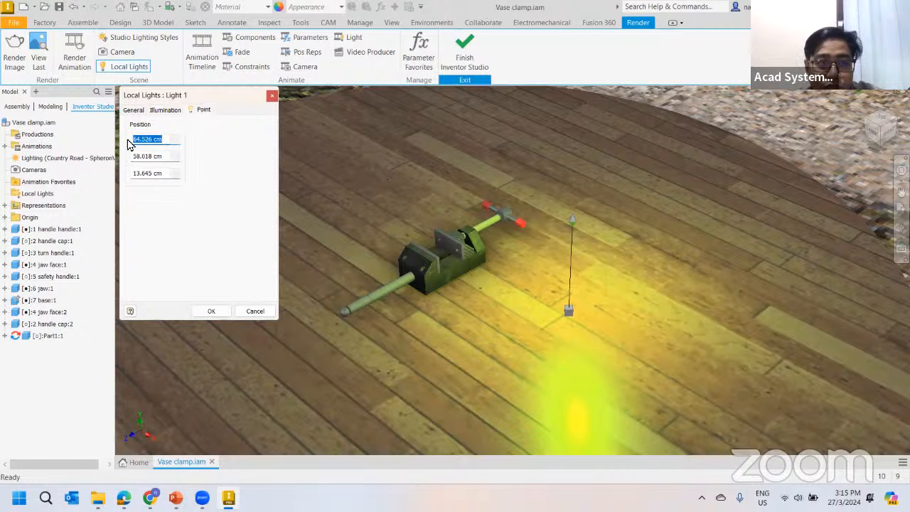
{"action": "left_click", "coordinate": [165, 111]}
{"action": "left_click_drag", "start_coordinate": [152, 141], "coordinate": [138, 141]}
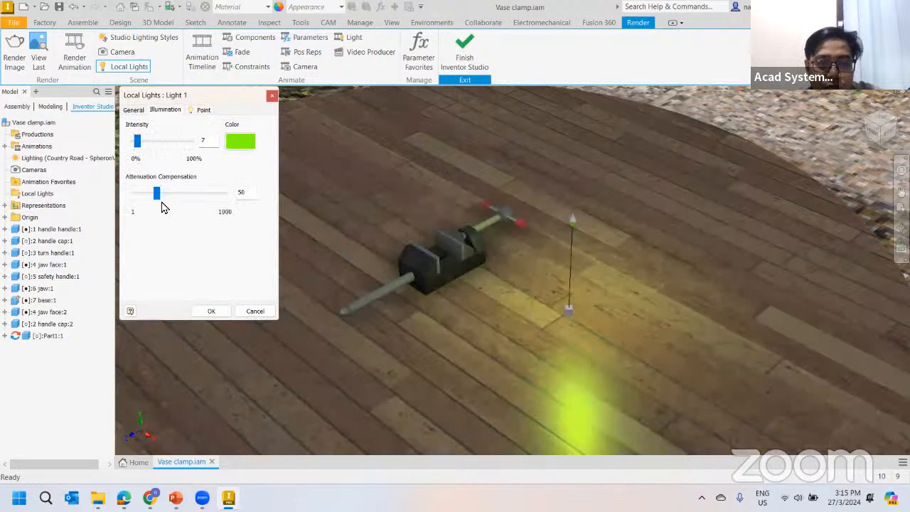
{"action": "left_click_drag", "start_coordinate": [158, 203], "coordinate": [145, 205]}
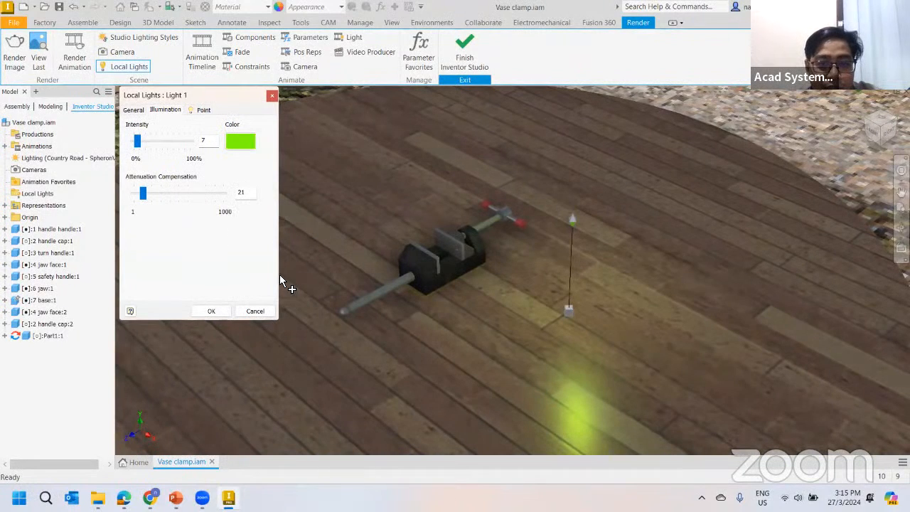
{"action": "left_click", "coordinate": [210, 311]}
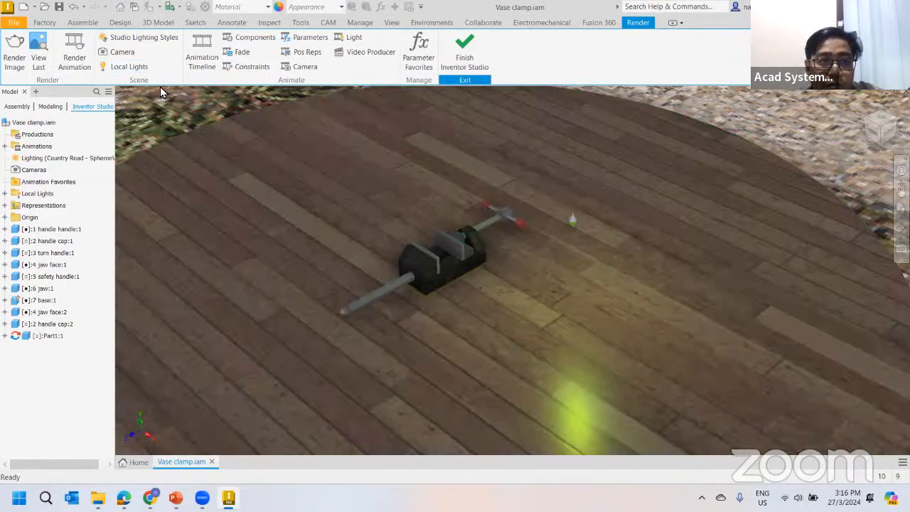
Place a spot-type local light above the tabletop beside the clamp's handle end, with its target on the tabletop surface
{"action": "left_click", "coordinate": [134, 69]}
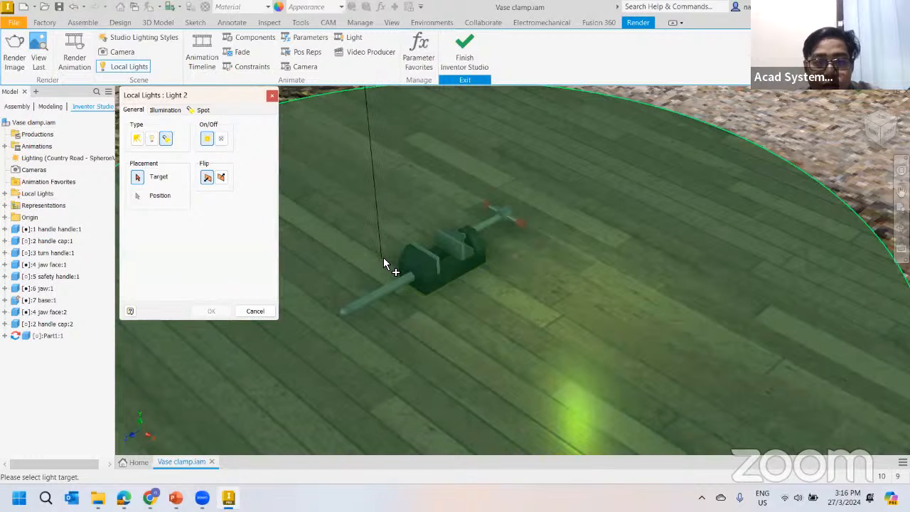
{"action": "left_click", "coordinate": [488, 273]}
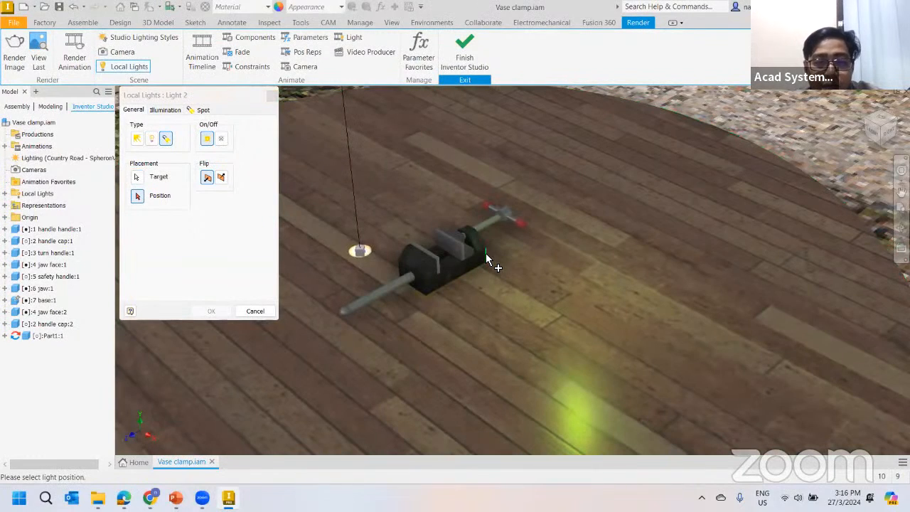
{"action": "scroll", "coordinate": [379, 191], "scroll_direction": "down", "scroll_amount": 3}
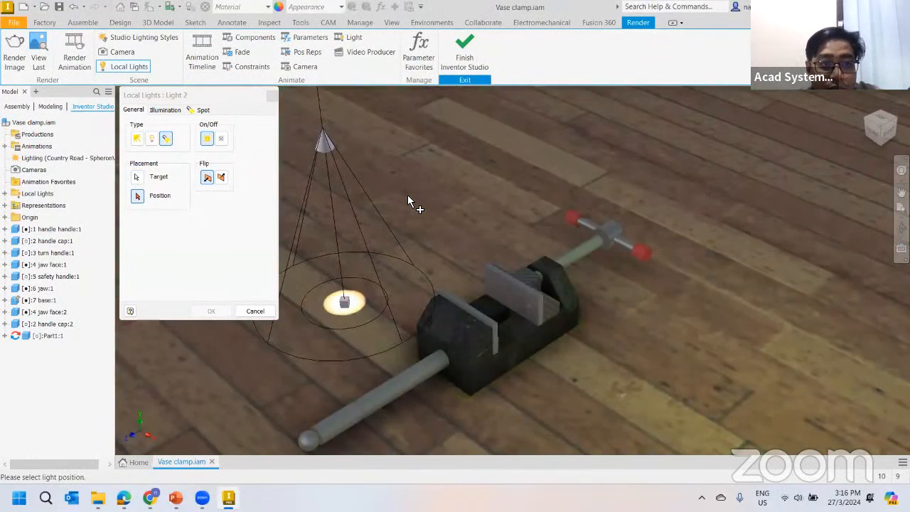
{"action": "scroll", "coordinate": [364, 193], "scroll_direction": "up", "scroll_amount": 3}
{"action": "middle_click_drag", "start_coordinate": [413, 233], "coordinate": [461, 261]}
{"action": "left_click", "coordinate": [407, 149]}
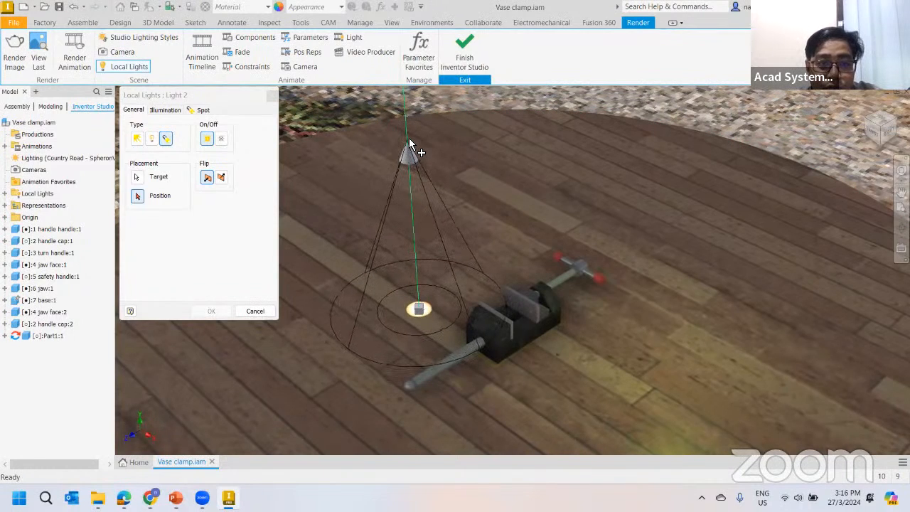
Set the spot light's intensity to 34%, its attenuation compensation to 21, and its color to red
{"action": "left_click", "coordinate": [164, 111]}
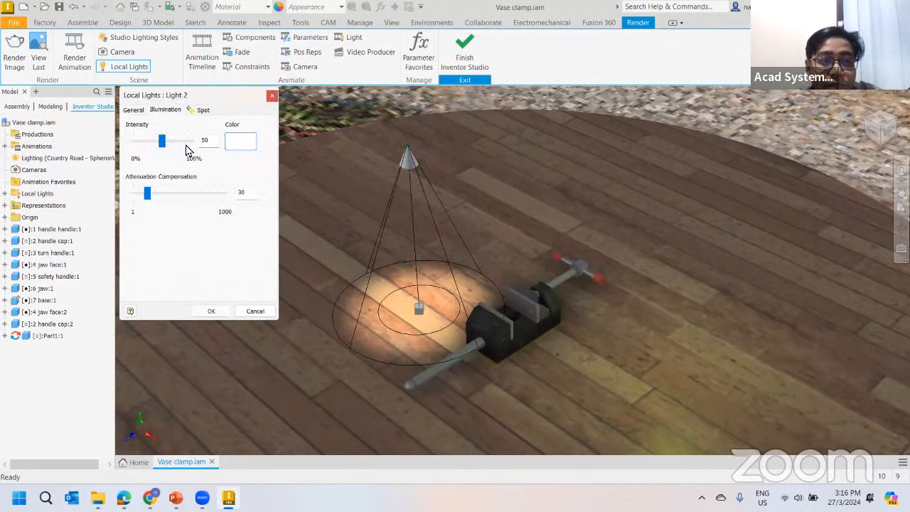
{"action": "left_click_drag", "start_coordinate": [162, 142], "coordinate": [158, 147]}
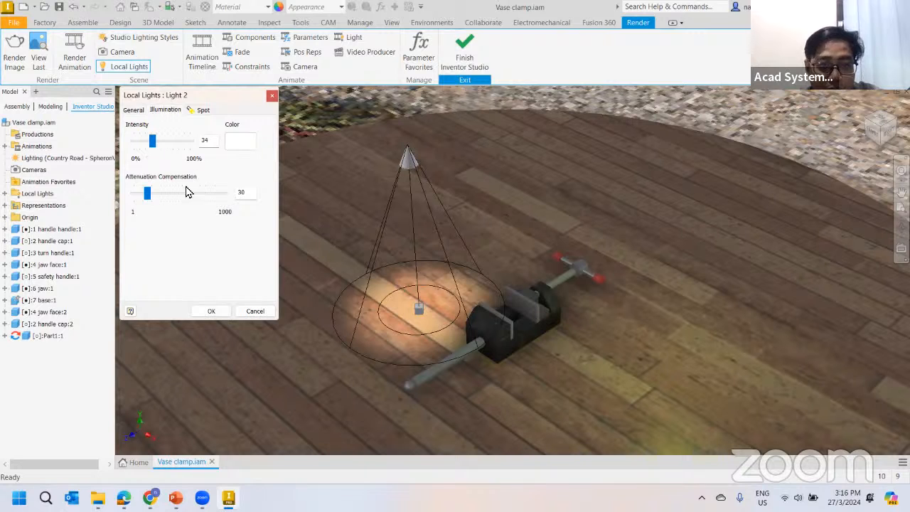
{"action": "left_click_drag", "start_coordinate": [149, 193], "coordinate": [143, 195]}
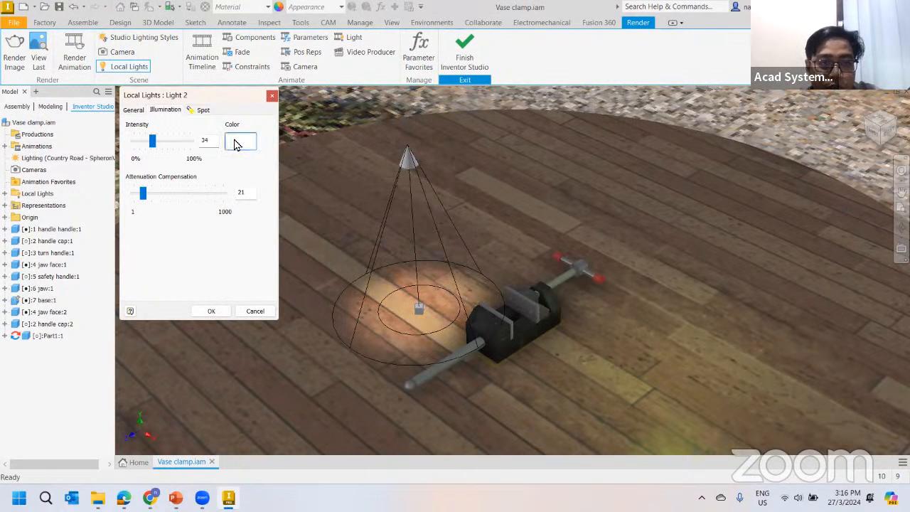
{"action": "left_click", "coordinate": [233, 142]}
{"action": "left_click", "coordinate": [141, 161]}
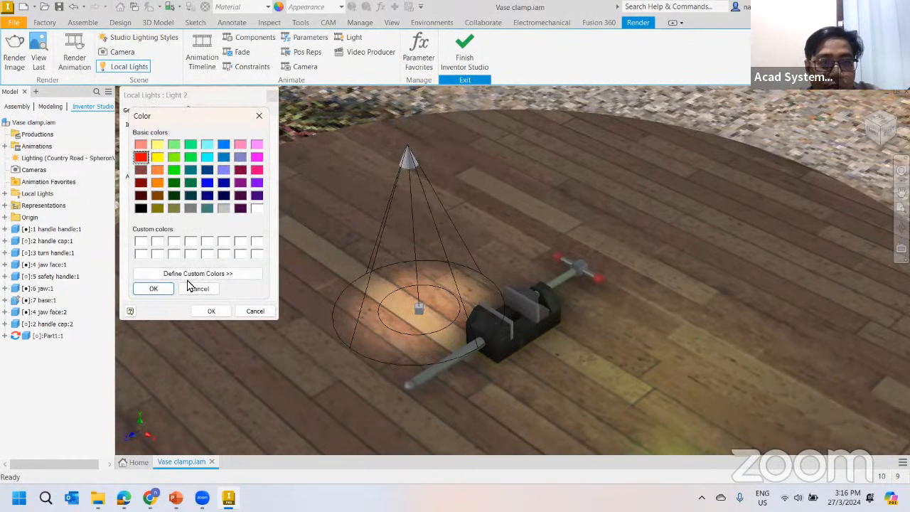
{"action": "left_click", "coordinate": [154, 287]}
Narrow the spot light to a 20-degree falloff and a 10-degree hotspot, and create the light
{"action": "left_click", "coordinate": [203, 110]}
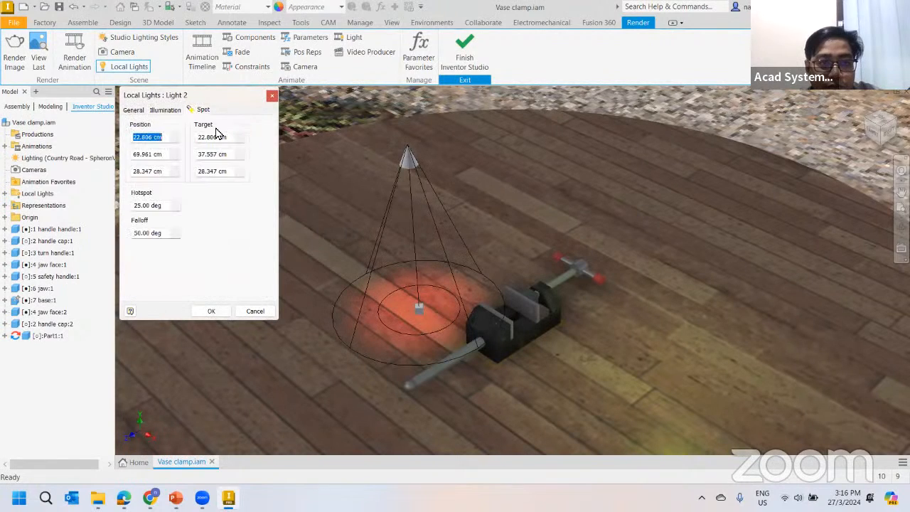
{"action": "left_click", "coordinate": [166, 233]}
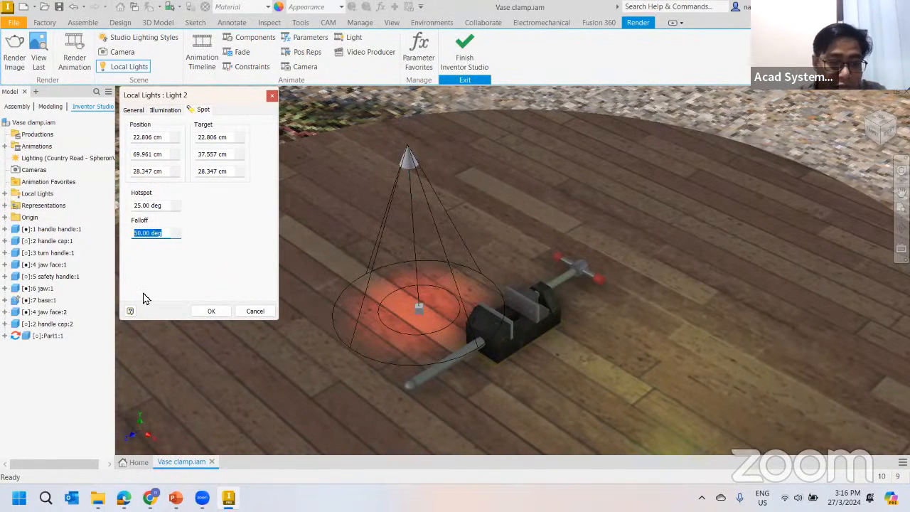
{"action": "type", "text": "20"}
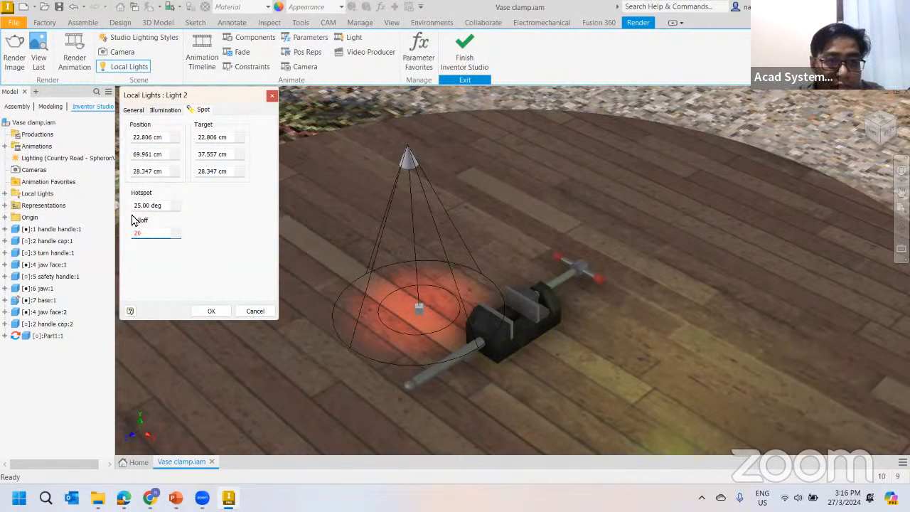
{"action": "left_click", "coordinate": [165, 205]}
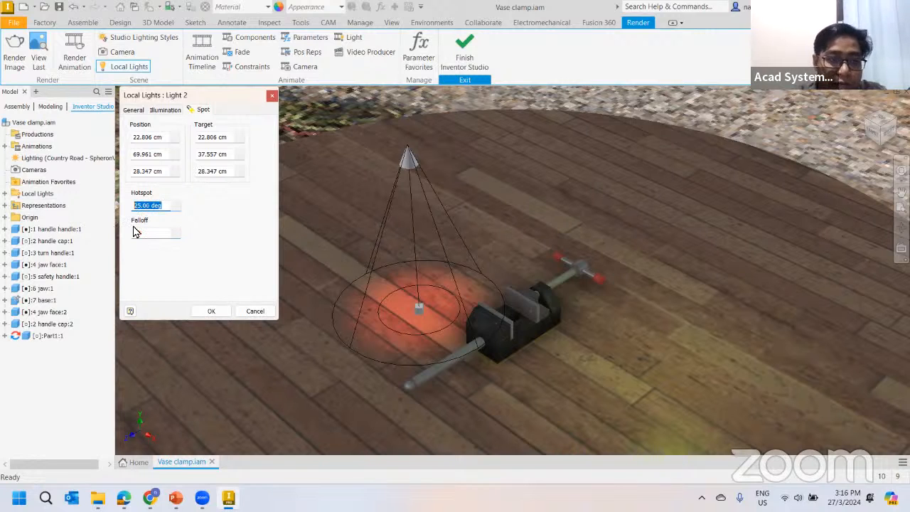
{"action": "type", "text": "10"}
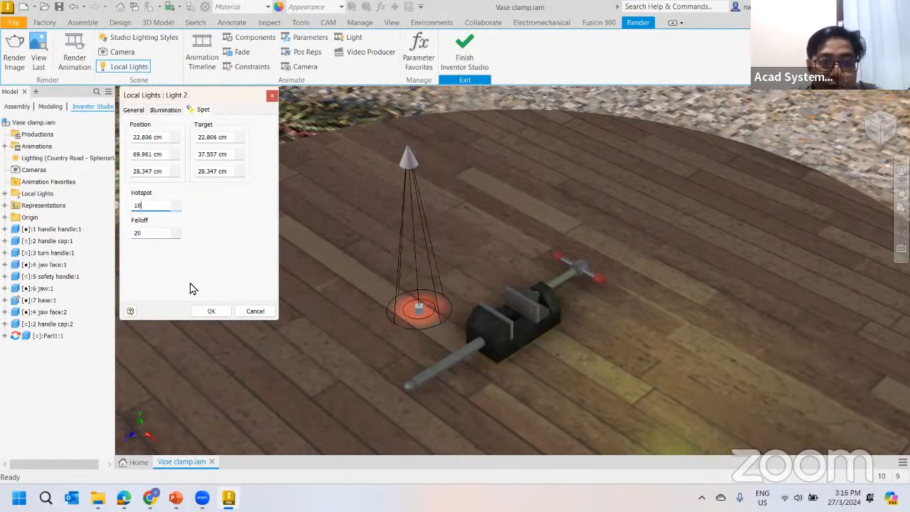
{"action": "left_click", "coordinate": [209, 311]}
Review the image render settings and render the current view at 1677 x 779 with the Country Road - SpheronVR lighting style
{"action": "scroll", "coordinate": [270, 173], "scroll_direction": "up", "scroll_amount": 3}
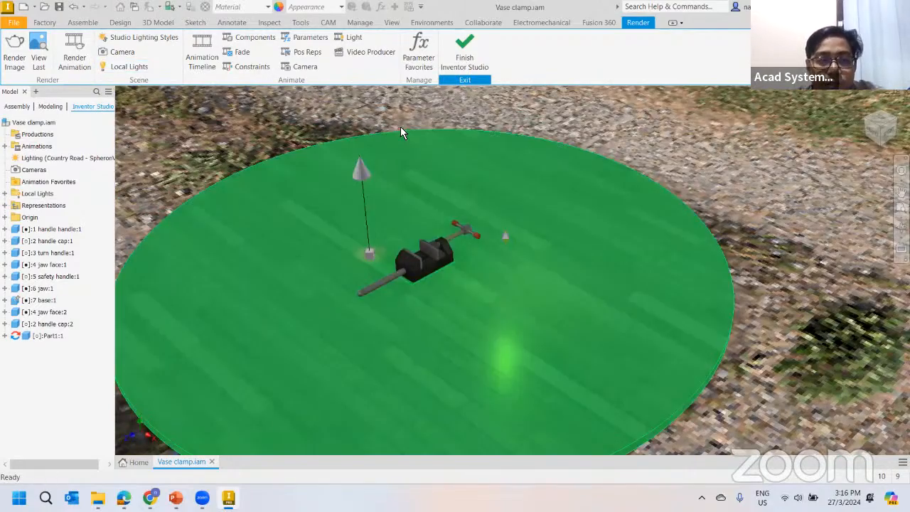
{"action": "mouse_move", "coordinate": [400, 128]}
{"action": "middle_mouse_down", "text": "shift"}
{"action": "mouse_move", "coordinate": [411, 126]}
{"action": "mouse_move", "coordinate": [398, 134]}
{"action": "middle_mouse_up", "text": "shift"}
{"action": "scroll", "coordinate": [348, 190], "scroll_direction": "down", "scroll_amount": 4}
{"action": "scroll", "coordinate": [426, 228], "scroll_direction": "up", "scroll_amount": 3}
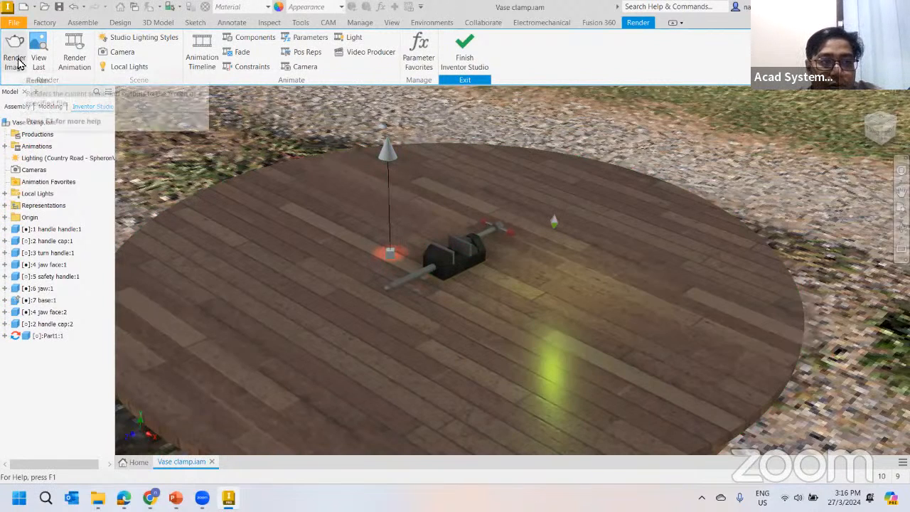
{"action": "left_click", "coordinate": [15, 61]}
{"action": "left_click", "coordinate": [216, 139]}
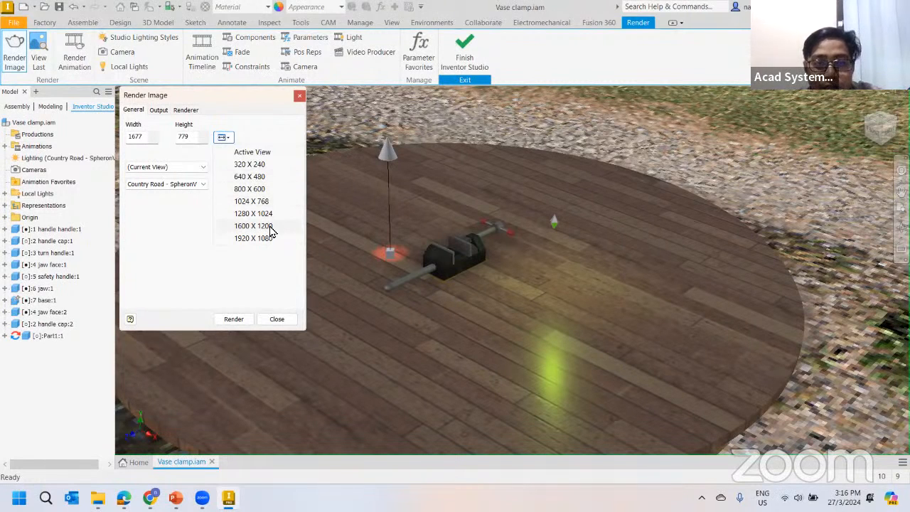
{"action": "left_click", "coordinate": [186, 110]}
{"action": "left_click", "coordinate": [159, 111]}
{"action": "left_click", "coordinate": [186, 110]}
{"action": "left_click", "coordinate": [133, 111]}
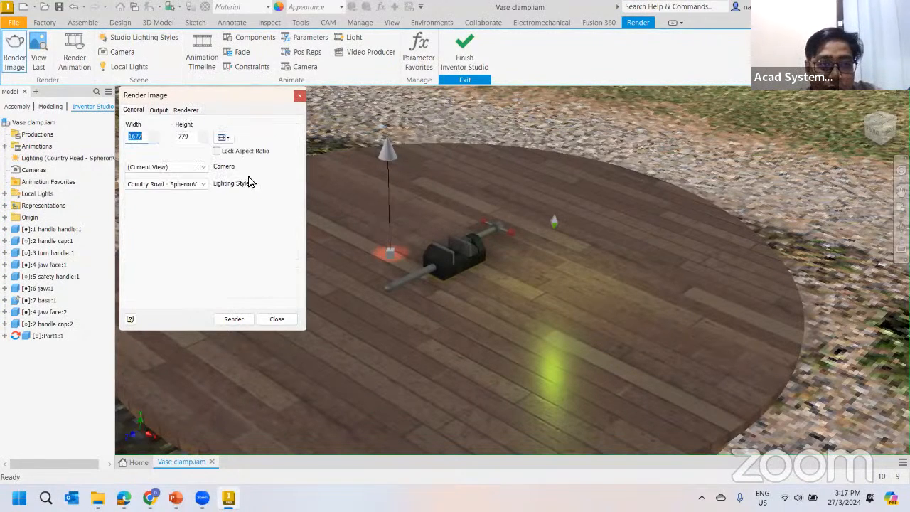
{"action": "left_click", "coordinate": [234, 318]}
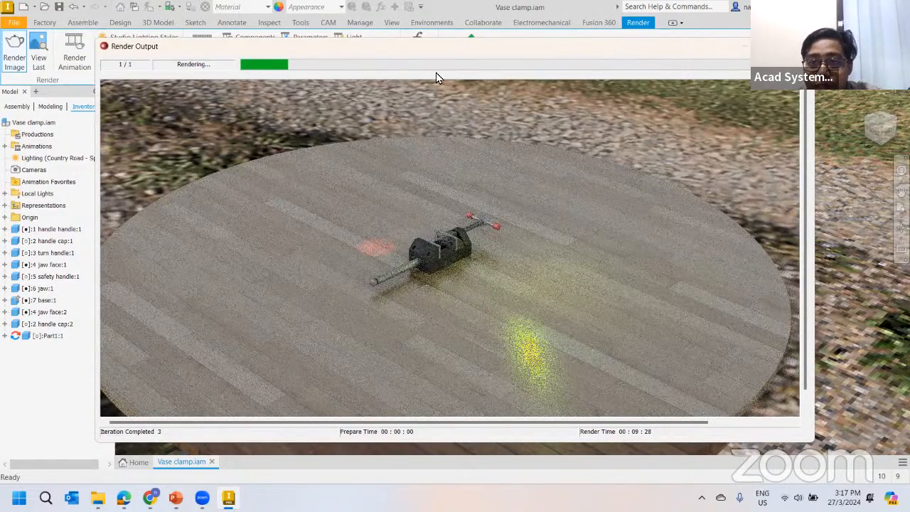
Pause the running render, and close the render output and the render settings
{"action": "left_click_drag", "start_coordinate": [640, 51], "coordinate": [471, 192]}
{"action": "left_click", "coordinate": [634, 207]}
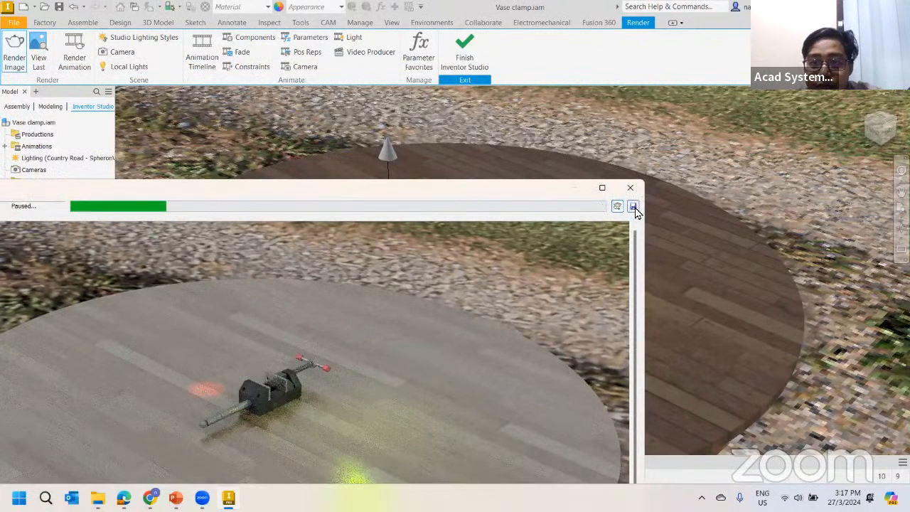
{"action": "left_click", "coordinate": [630, 187]}
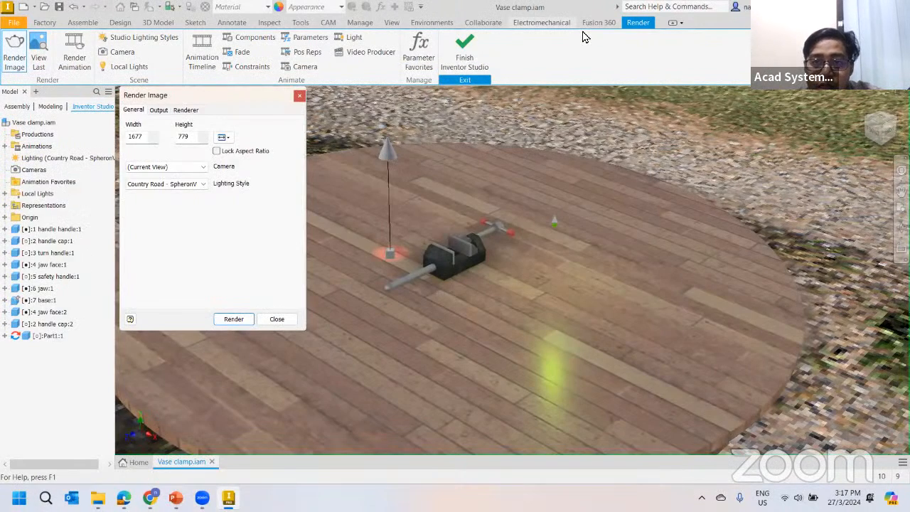
{"action": "left_click", "coordinate": [299, 95]}
Examine the constraints of the handle, jaw and first jaw face in the model tree for use in an animation
{"action": "scroll", "coordinate": [387, 230], "scroll_direction": "down", "scroll_amount": 5}
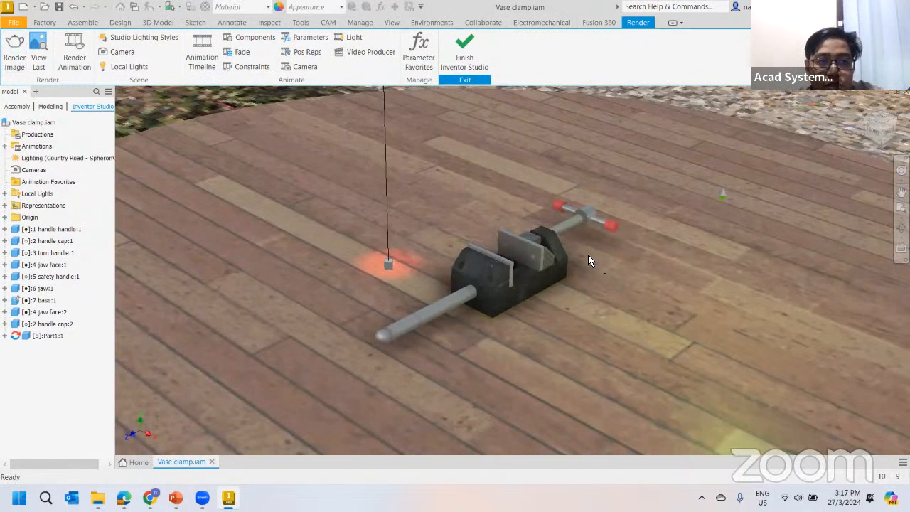
{"action": "middle_click_drag", "start_coordinate": [413, 289], "coordinate": [400, 292], "text": "shift"}
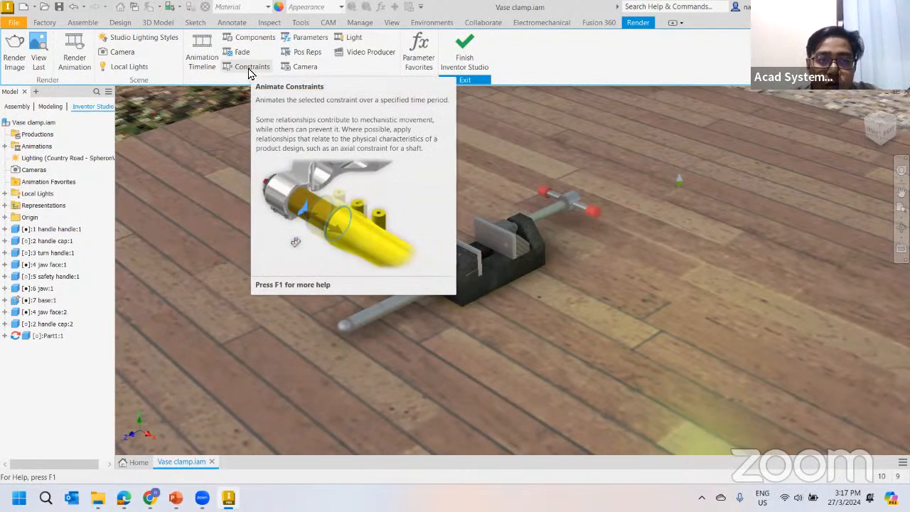
{"action": "left_click", "coordinate": [5, 230]}
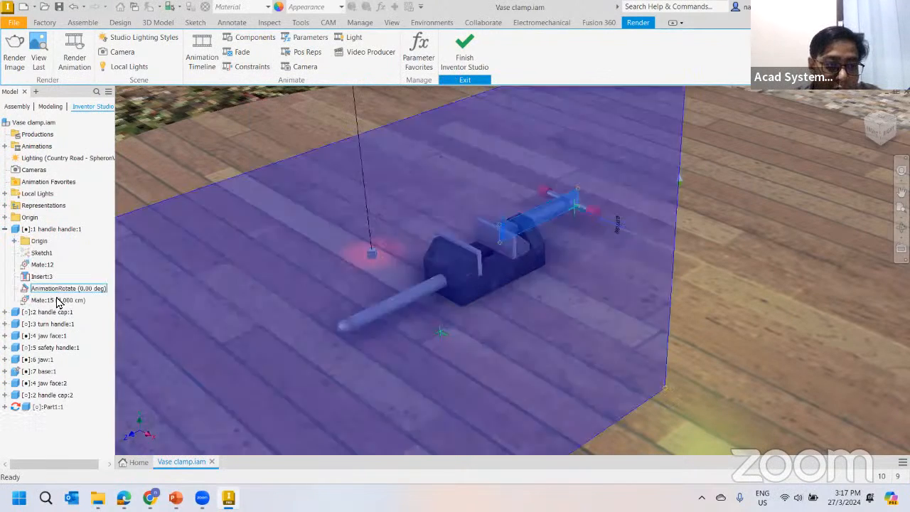
{"action": "left_click", "coordinate": [5, 360]}
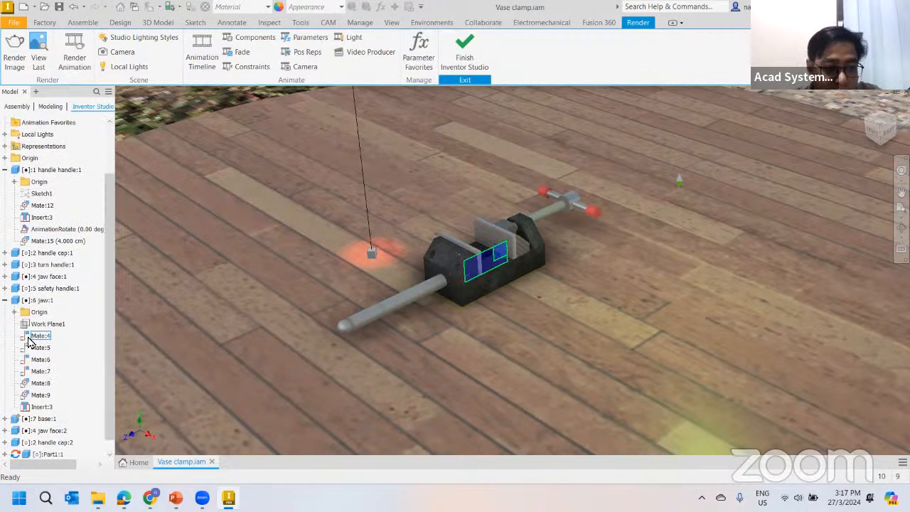
{"action": "left_click", "coordinate": [5, 300]}
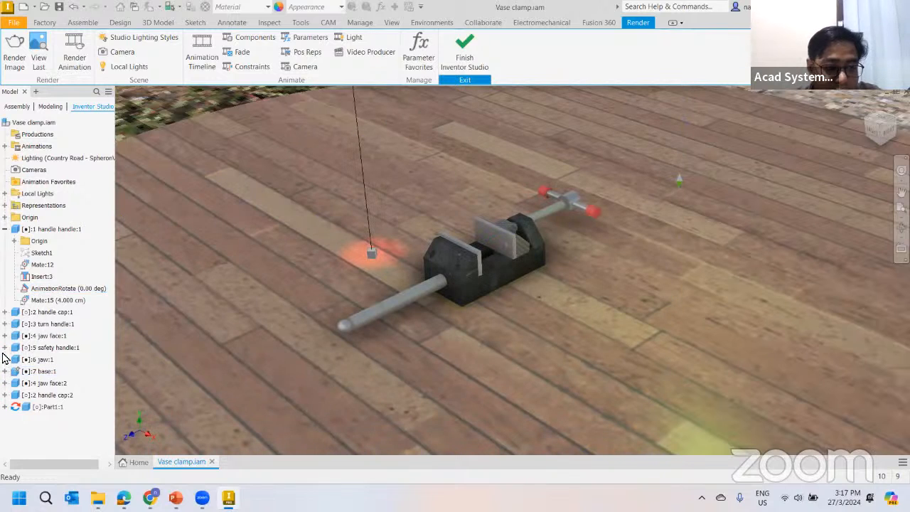
{"action": "left_click", "coordinate": [5, 335]}
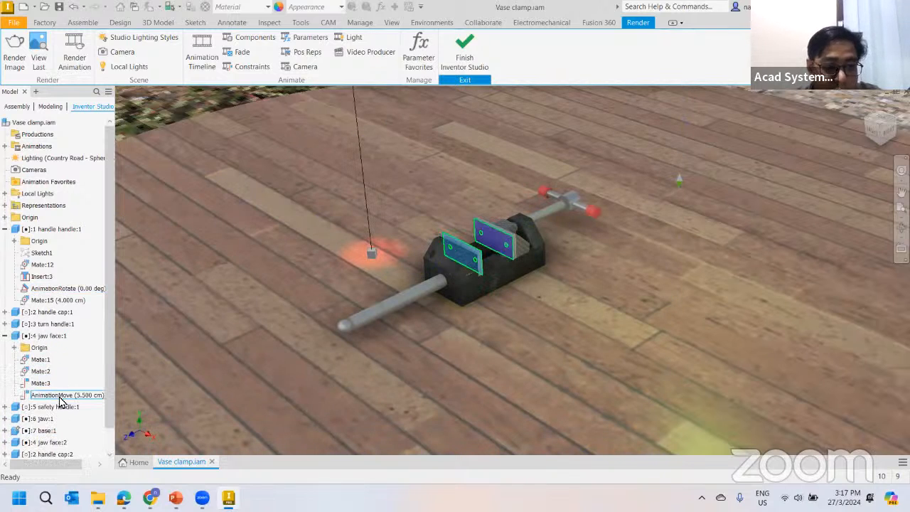
{"action": "middle_click_drag", "start_coordinate": [497, 168], "coordinate": [496, 161], "text": "shift"}
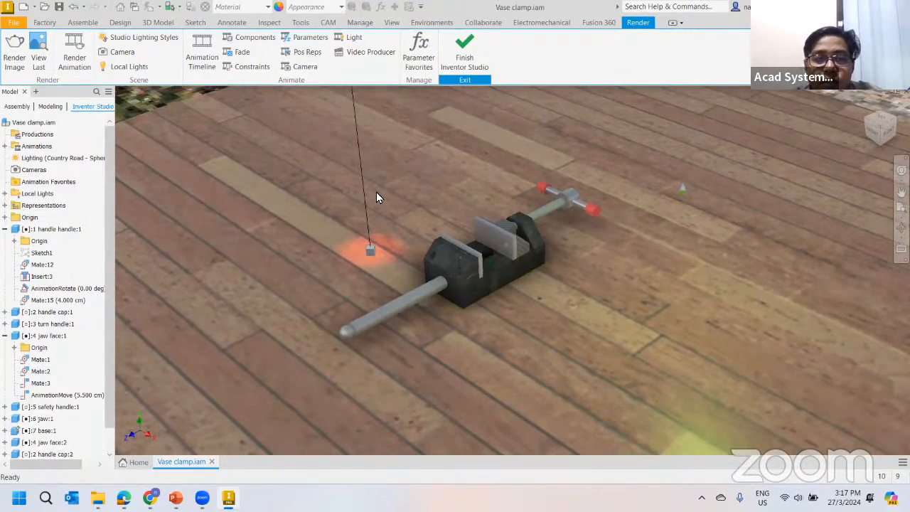
{"action": "scroll", "coordinate": [374, 186], "scroll_direction": "down", "scroll_amount": 5}
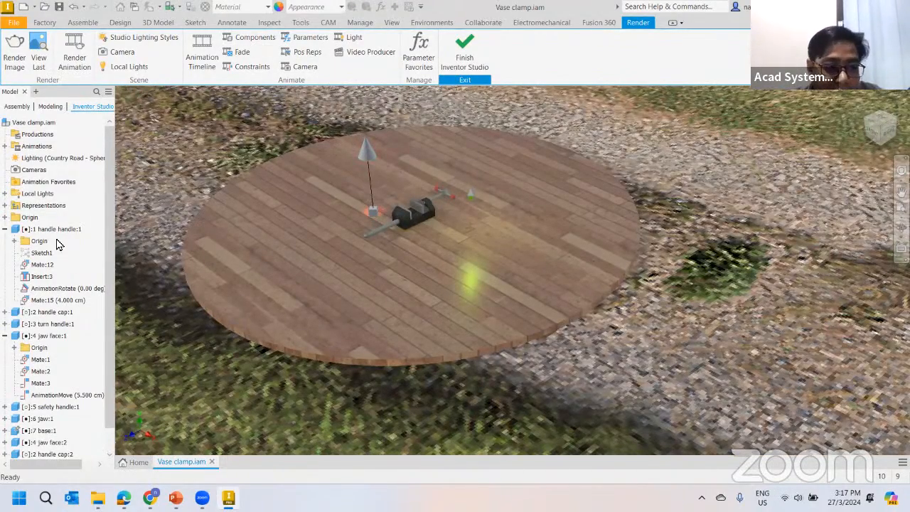
{"action": "left_click", "coordinate": [43, 276]}
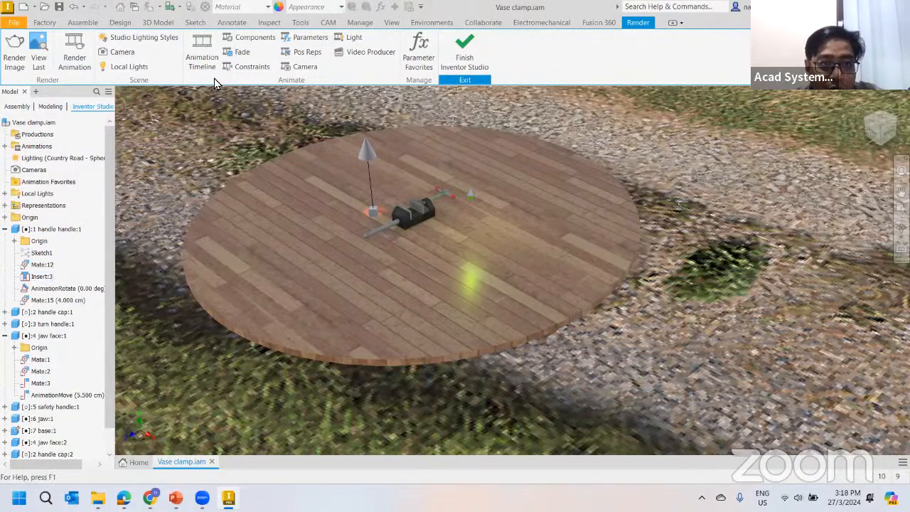
{"action": "scroll", "coordinate": [400, 202], "scroll_direction": "up", "scroll_amount": 5}
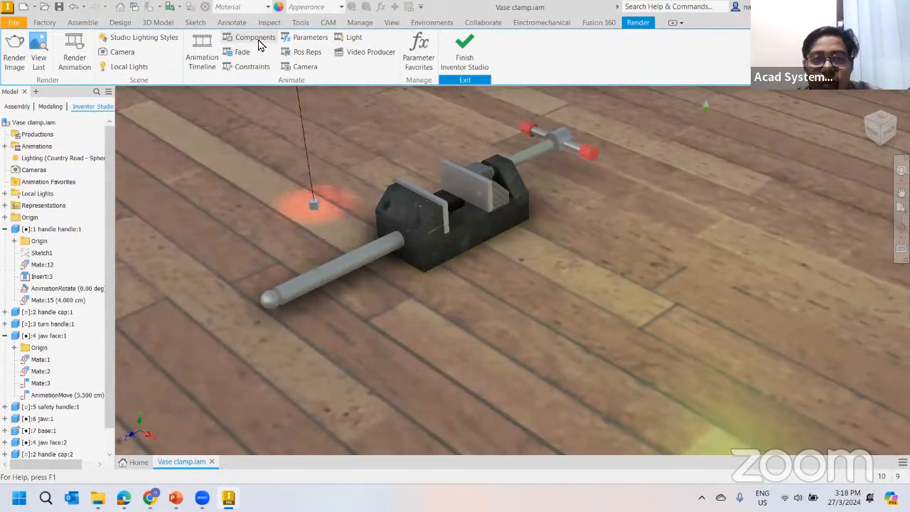
Try to animate the position of the vise base alone by moving it with the triad, and leave the position change
{"action": "left_click", "coordinate": [256, 39]}
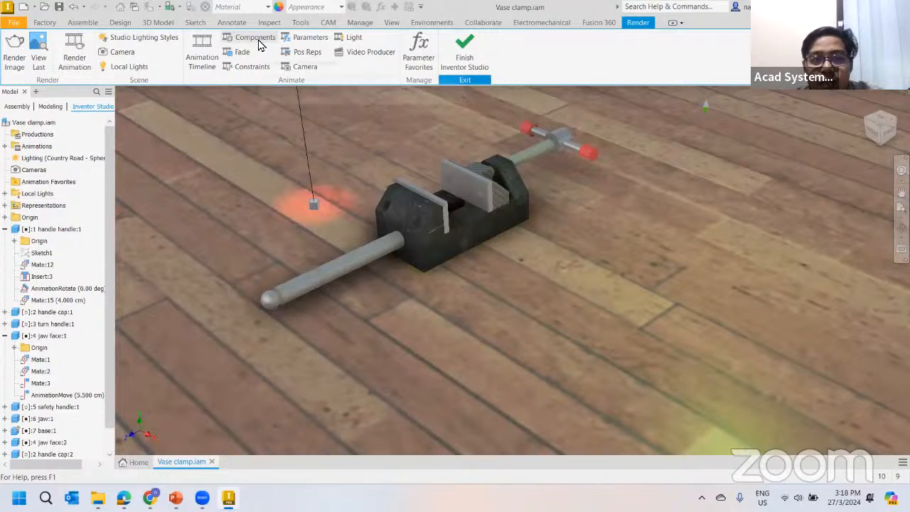
{"action": "left_click", "coordinate": [441, 264]}
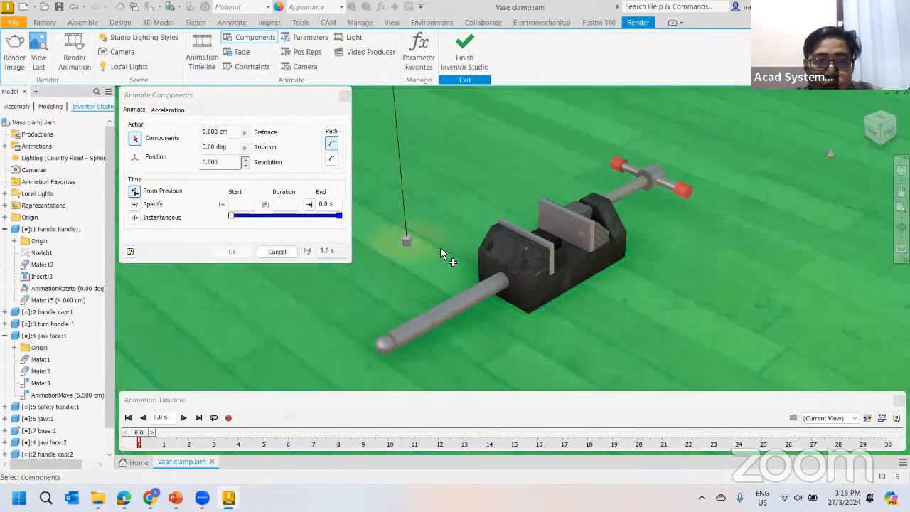
{"action": "scroll", "coordinate": [376, 165], "scroll_direction": "down", "scroll_amount": 3}
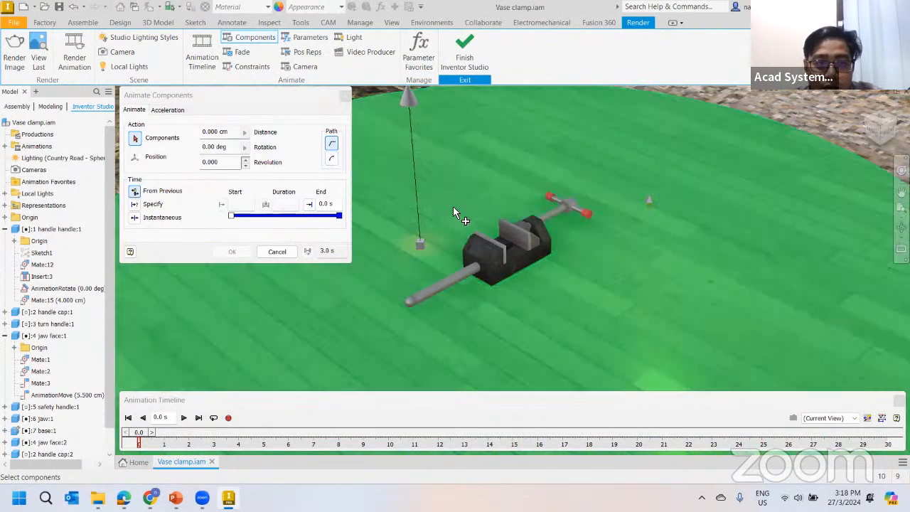
{"action": "left_click", "coordinate": [491, 260]}
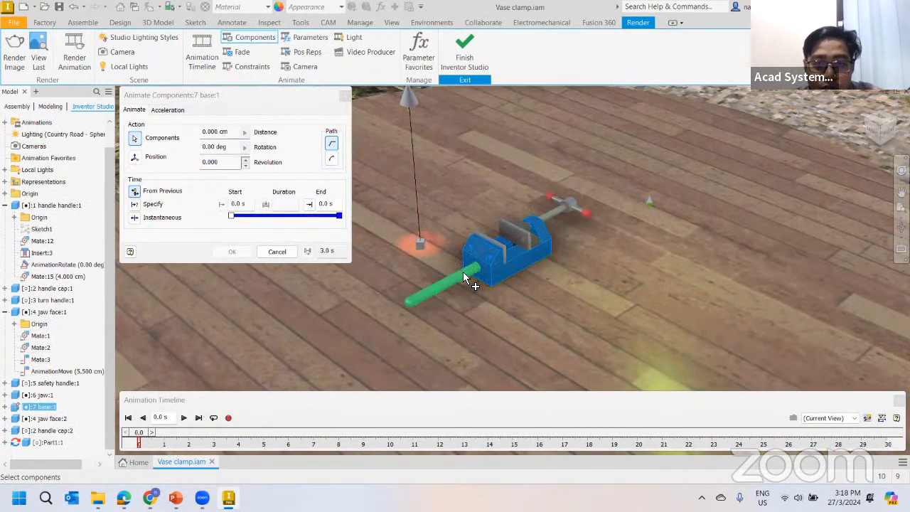
{"action": "left_click", "coordinate": [136, 158]}
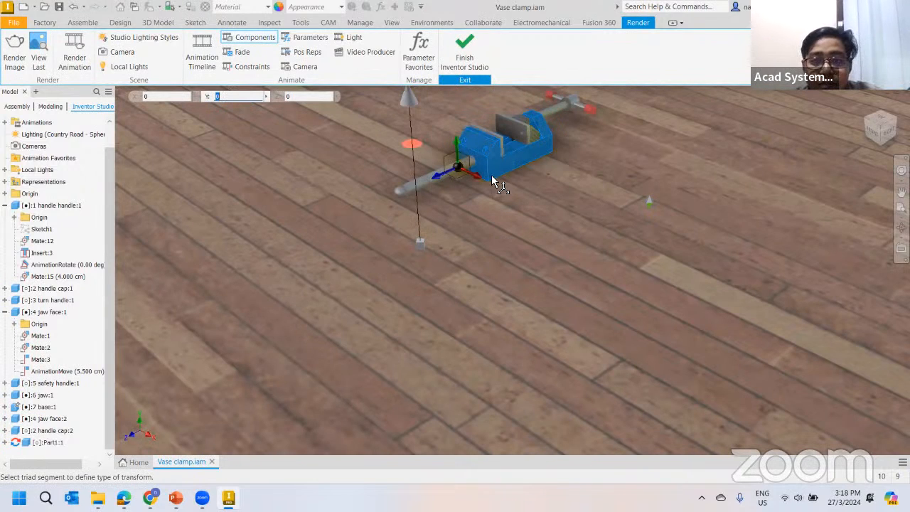
{"action": "key", "text": "Escape"}
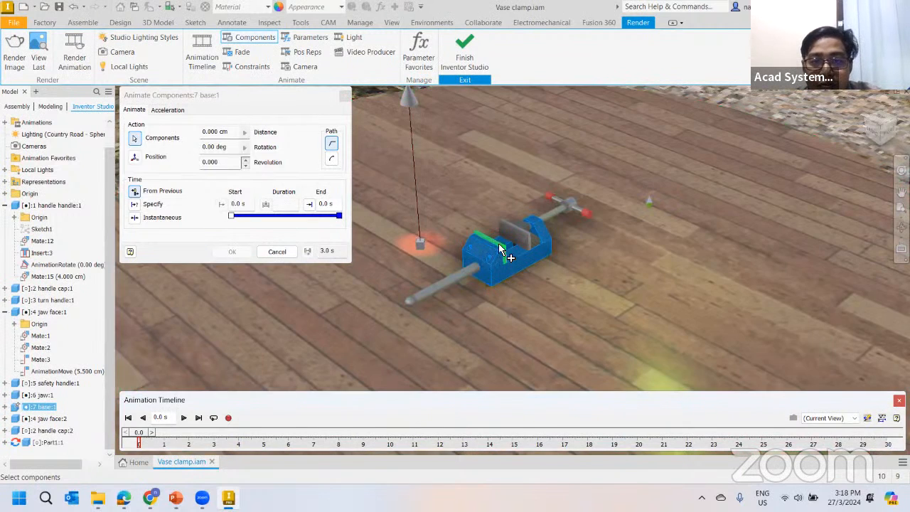
Try to animate the position of the vise base together with the wooden tabletop, and cancel the component animation
{"action": "scroll", "coordinate": [358, 264], "scroll_direction": "down", "scroll_amount": 6}
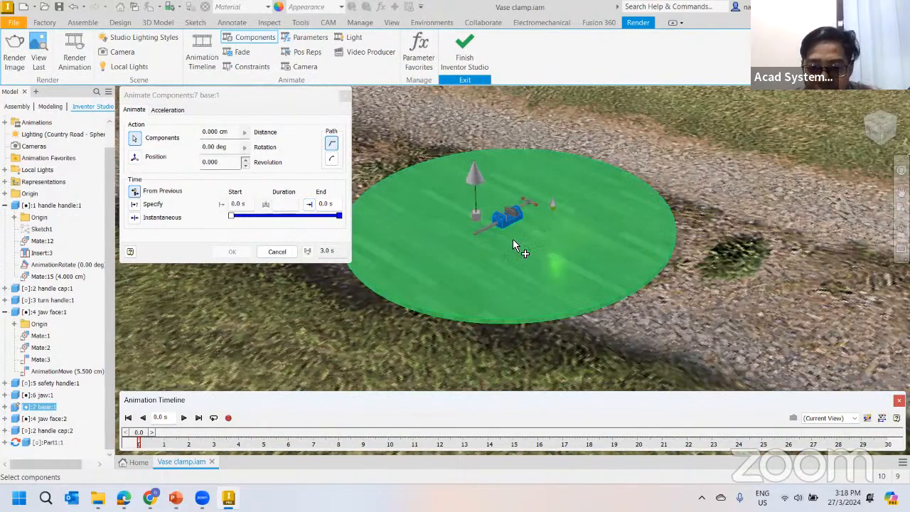
{"action": "scroll", "coordinate": [513, 239], "scroll_direction": "up", "scroll_amount": 3}
{"action": "left_click", "coordinate": [467, 273]}
{"action": "scroll", "coordinate": [514, 256], "scroll_direction": "down", "scroll_amount": 3}
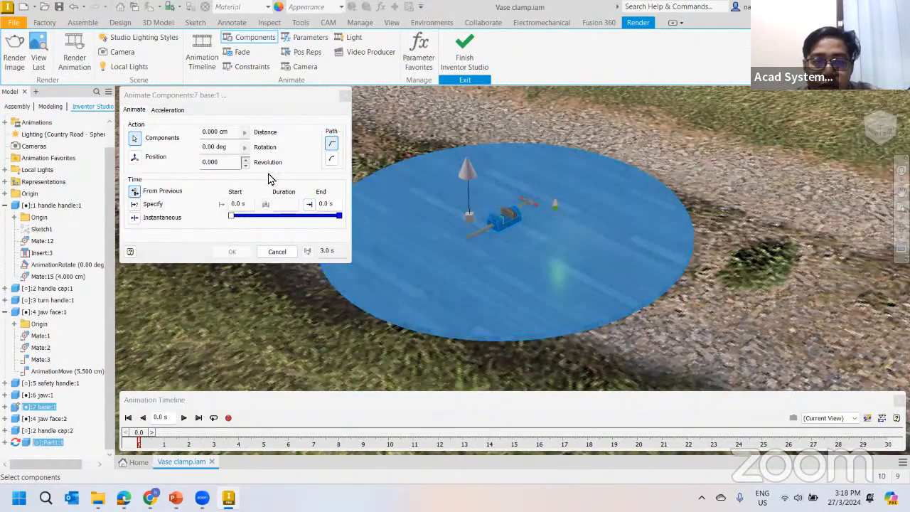
{"action": "left_click", "coordinate": [134, 157]}
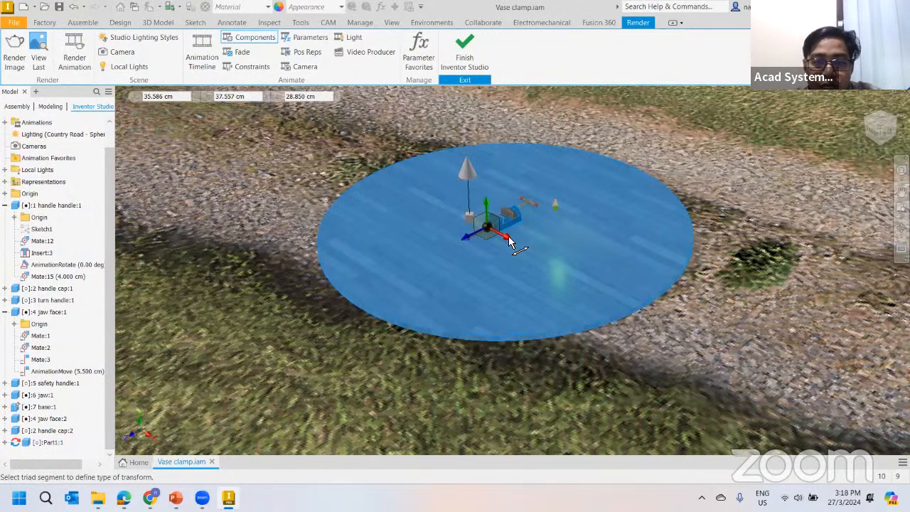
{"action": "left_click_drag", "start_coordinate": [524, 255], "coordinate": [596, 328]}
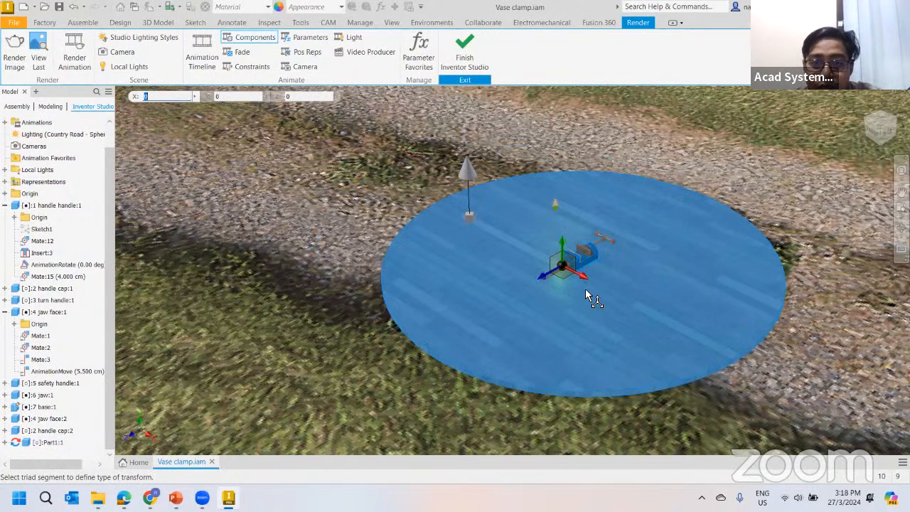
{"action": "key", "text": "Escape"}
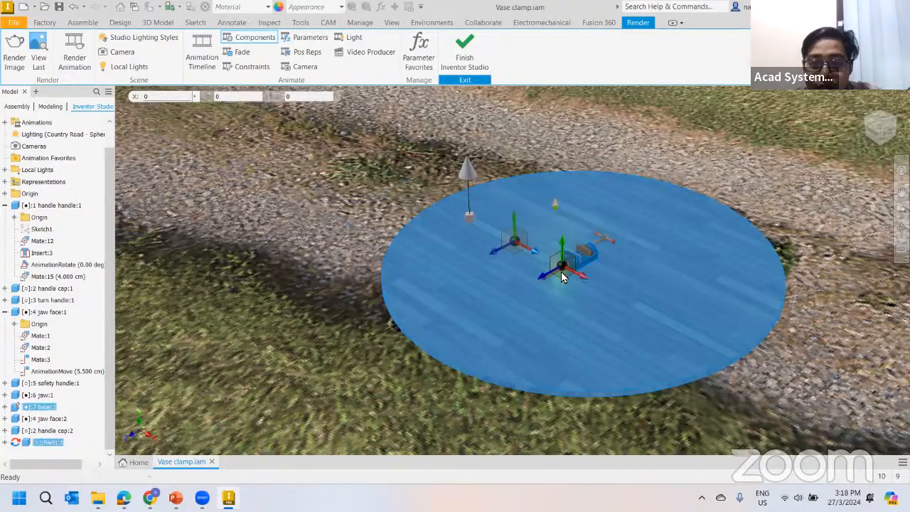
{"action": "left_click_drag", "start_coordinate": [502, 250], "coordinate": [542, 237]}
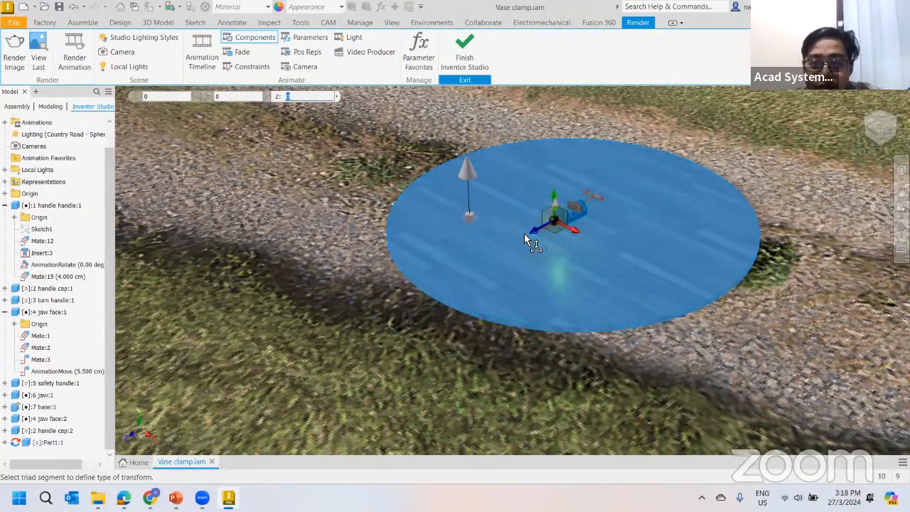
{"action": "left_click", "coordinate": [250, 37]}
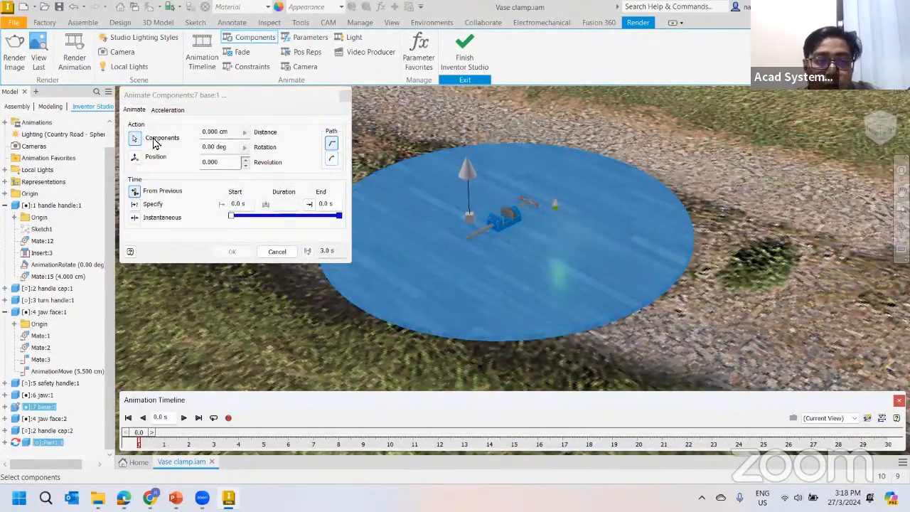
{"action": "left_click", "coordinate": [291, 254]}
{"action": "scroll", "coordinate": [510, 196], "scroll_direction": "down", "scroll_amount": 5}
{"action": "middle_click_drag", "start_coordinate": [510, 197], "coordinate": [435, 110]}
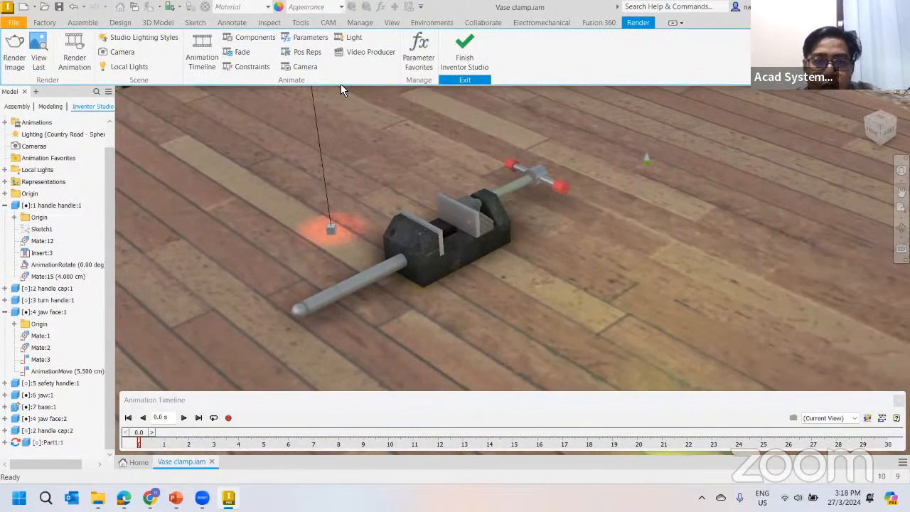
Animate the handle's AnimationRotate constraint to an end angle of 360 * 8 degrees with an end time of 5 seconds
{"action": "left_click", "coordinate": [249, 68]}
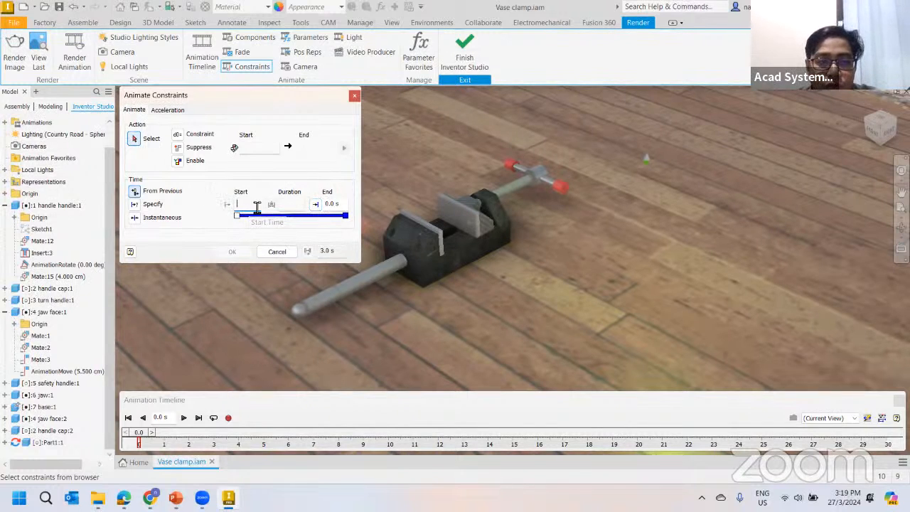
{"action": "left_click", "coordinate": [348, 207]}
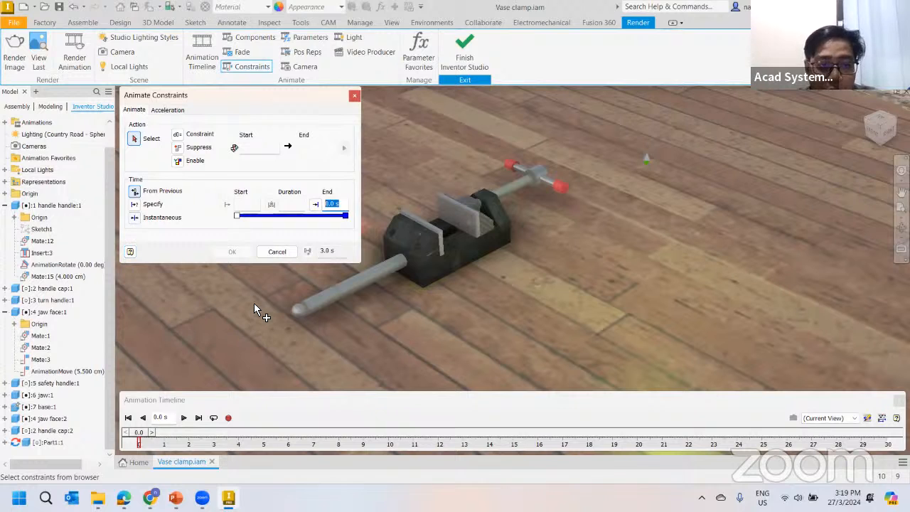
{"action": "type", "text": "5"}
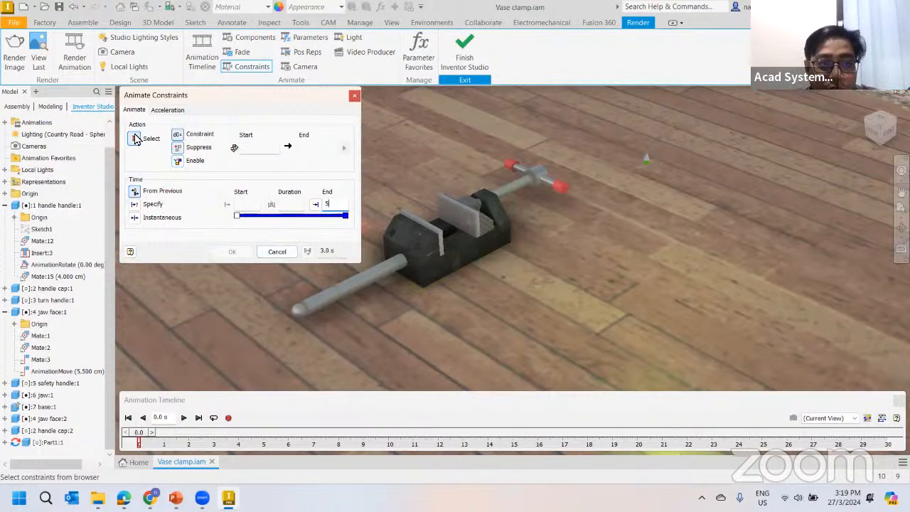
{"action": "middle_click_drag", "start_coordinate": [404, 224], "coordinate": [411, 251]}
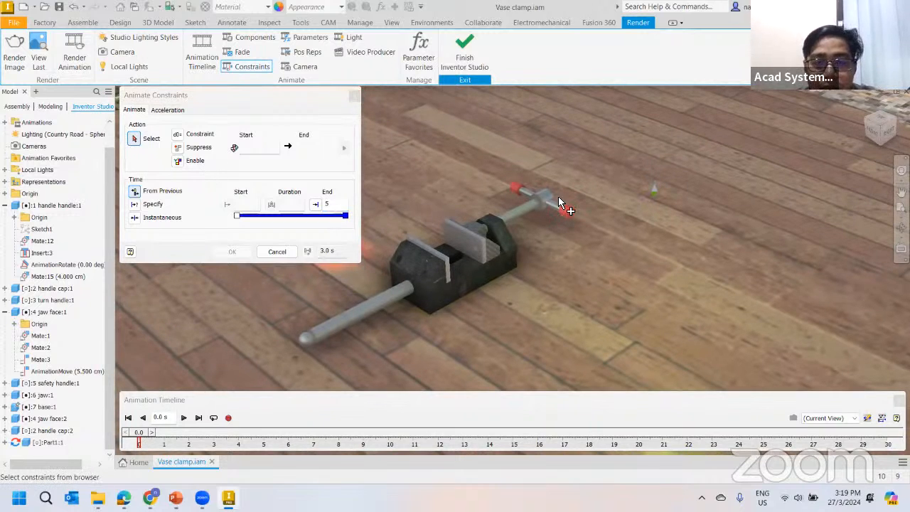
{"action": "scroll", "coordinate": [550, 180], "scroll_direction": "up", "scroll_amount": 3}
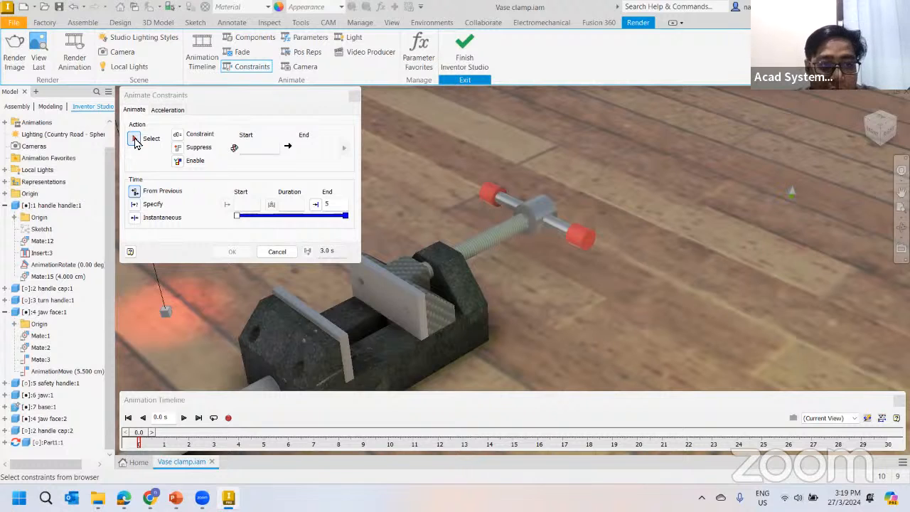
{"action": "left_click", "coordinate": [51, 266]}
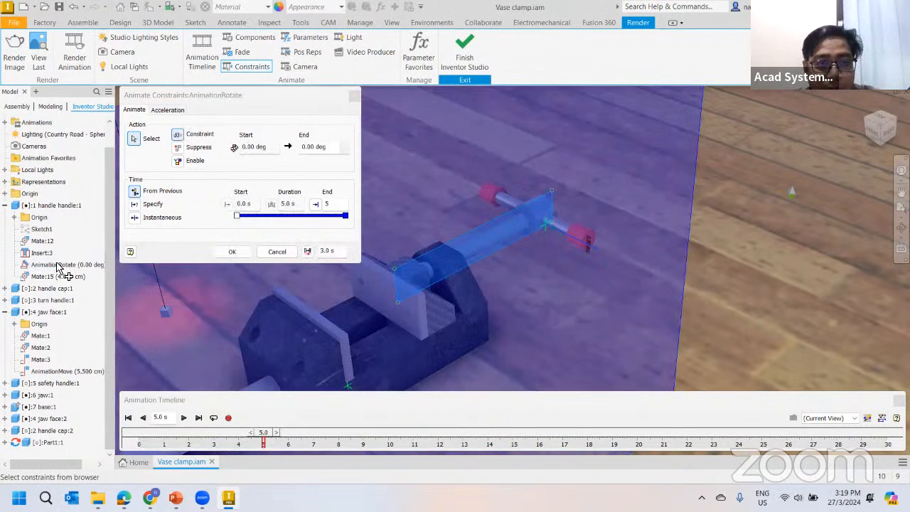
{"action": "left_click", "coordinate": [337, 150]}
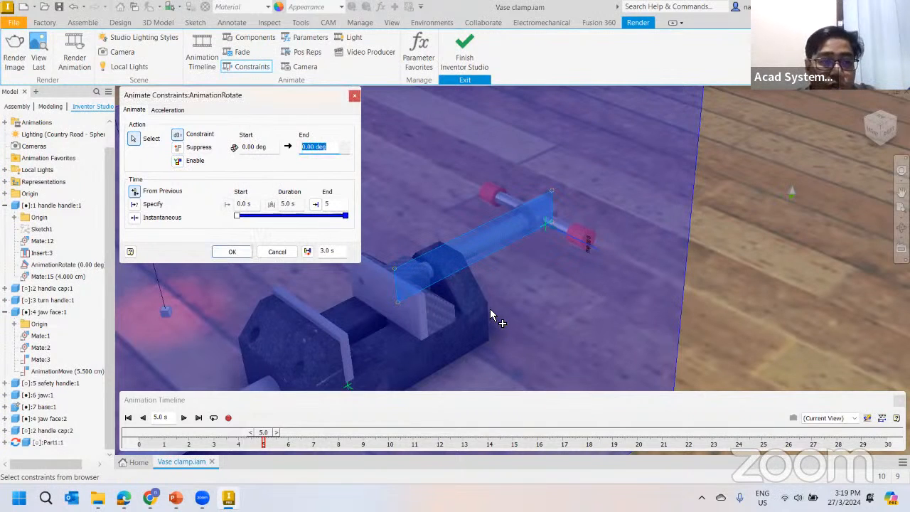
{"action": "type", "text": "360 * 8"}
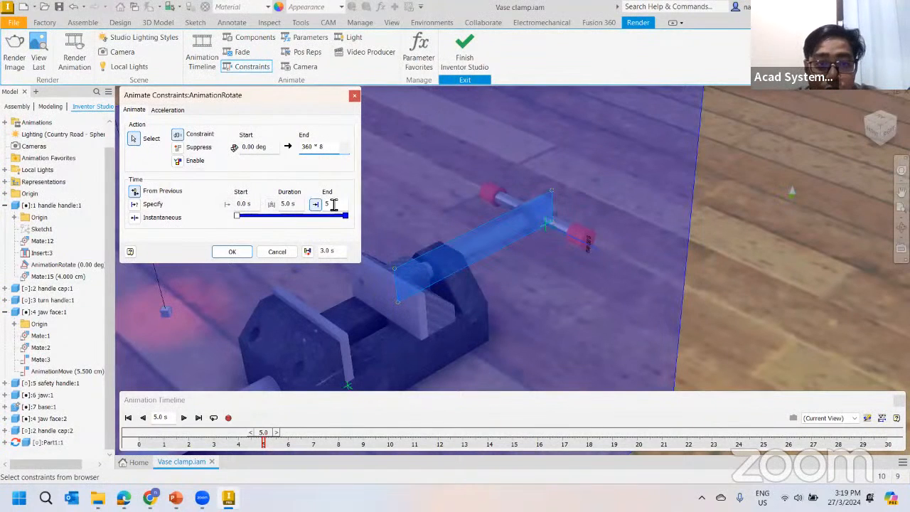
{"action": "left_click", "coordinate": [237, 252]}
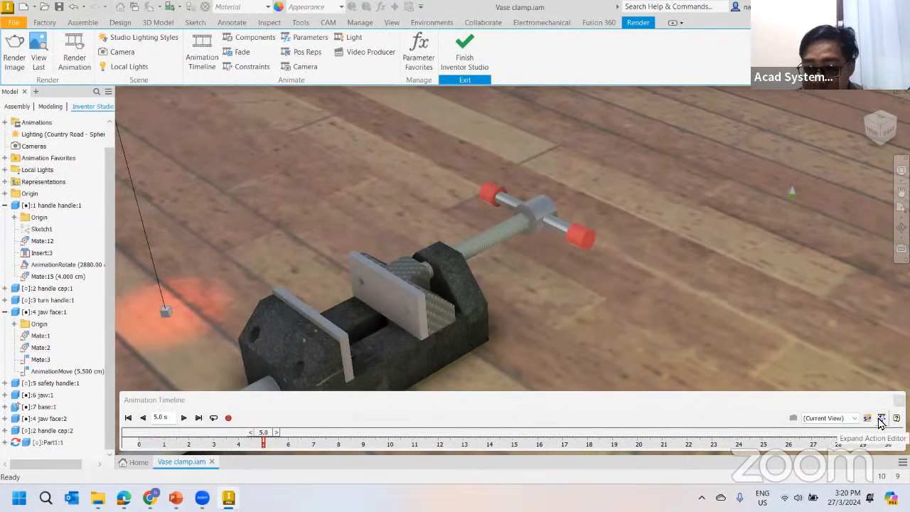
Review the rotation action in the expanded action editor, and play the animation from the start before stopping it
{"action": "left_click", "coordinate": [881, 419]}
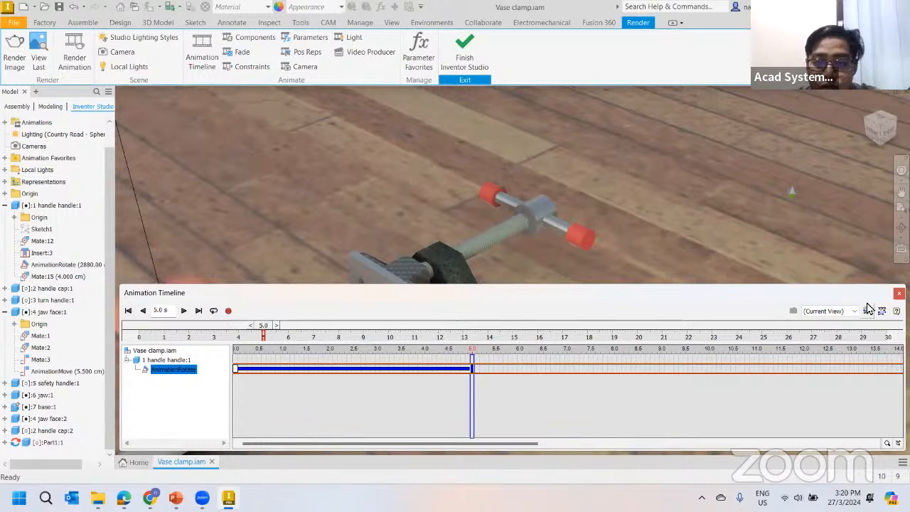
{"action": "left_click", "coordinate": [881, 311]}
{"action": "left_click", "coordinate": [128, 417]}
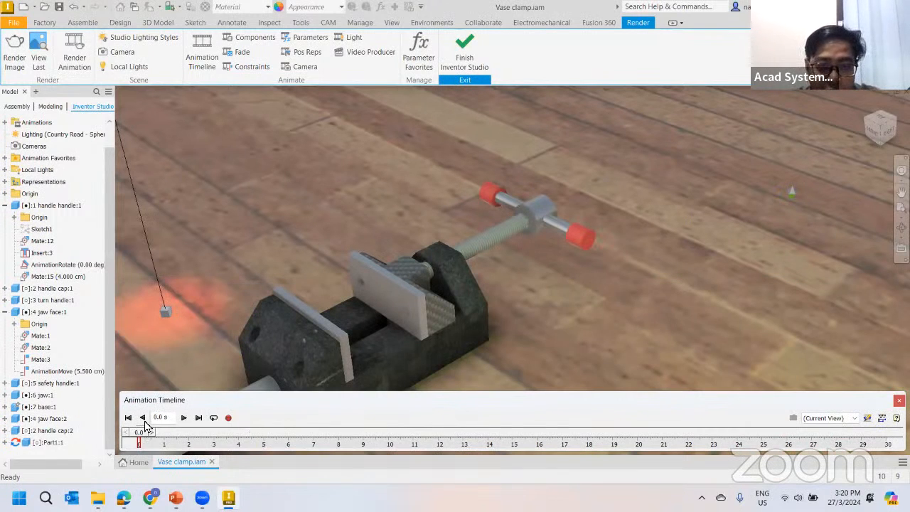
{"action": "left_click", "coordinate": [184, 418]}
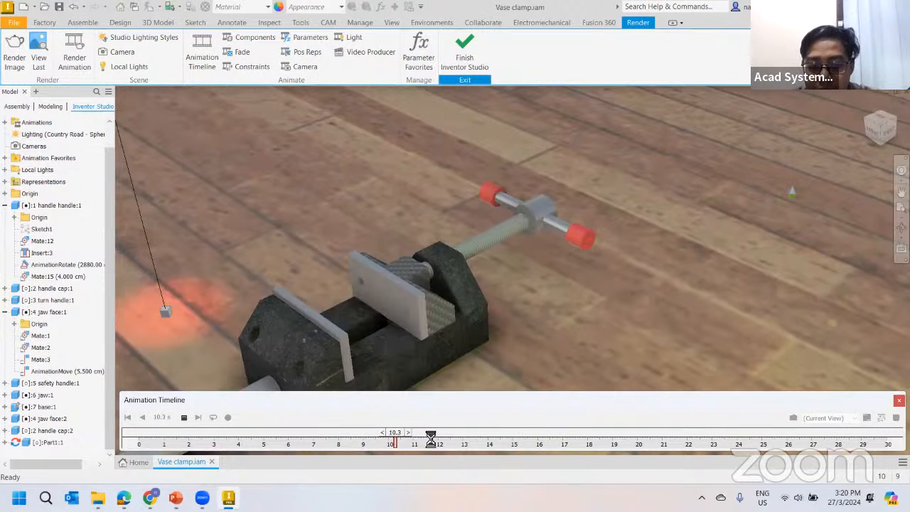
{"action": "left_click", "coordinate": [184, 418]}
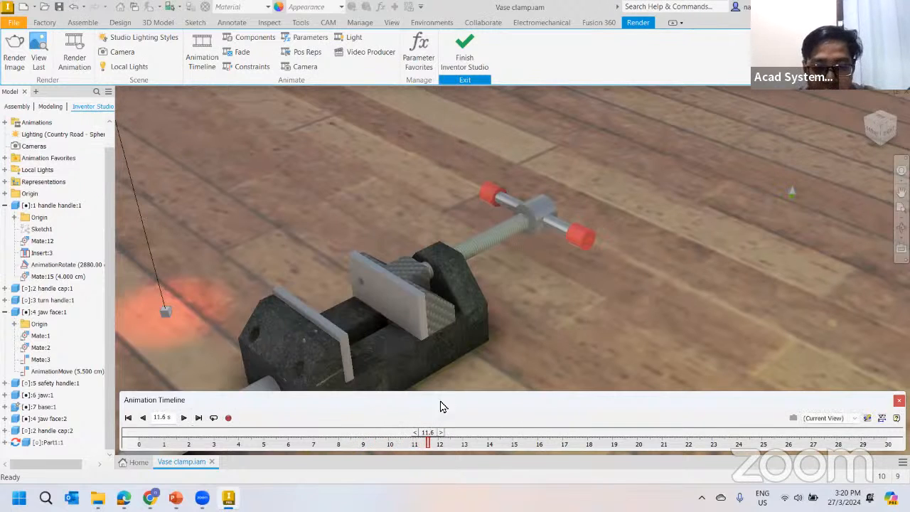
Expand the action editor and set the total animation length to 10 seconds
{"action": "left_click", "coordinate": [881, 418]}
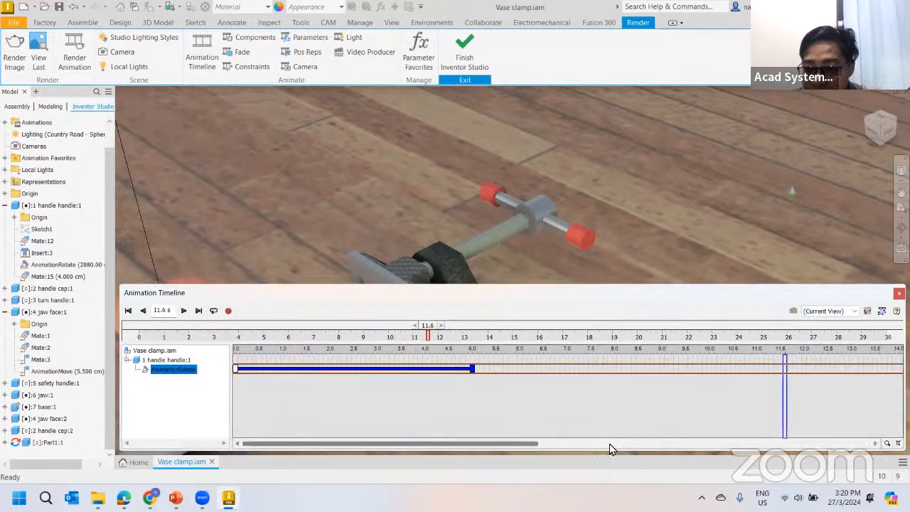
{"action": "left_click_drag", "start_coordinate": [532, 445], "coordinate": [903, 450]}
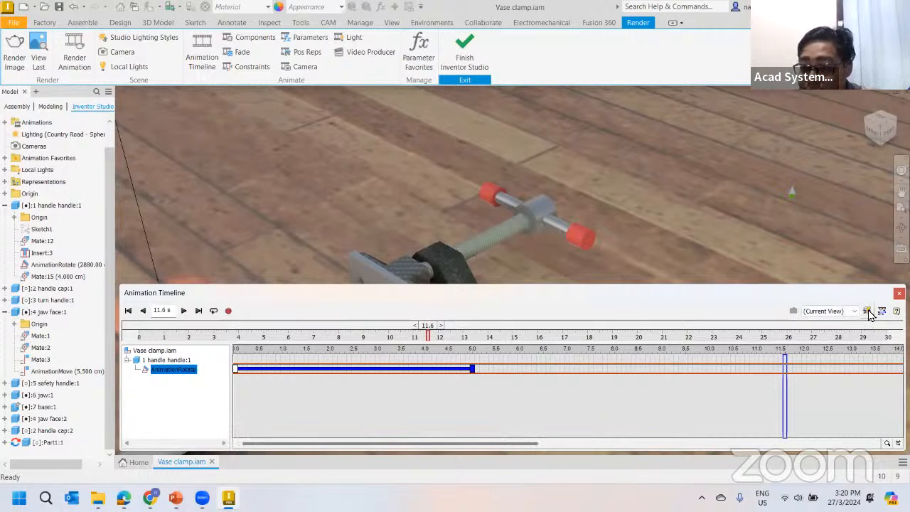
{"action": "left_click", "coordinate": [867, 315]}
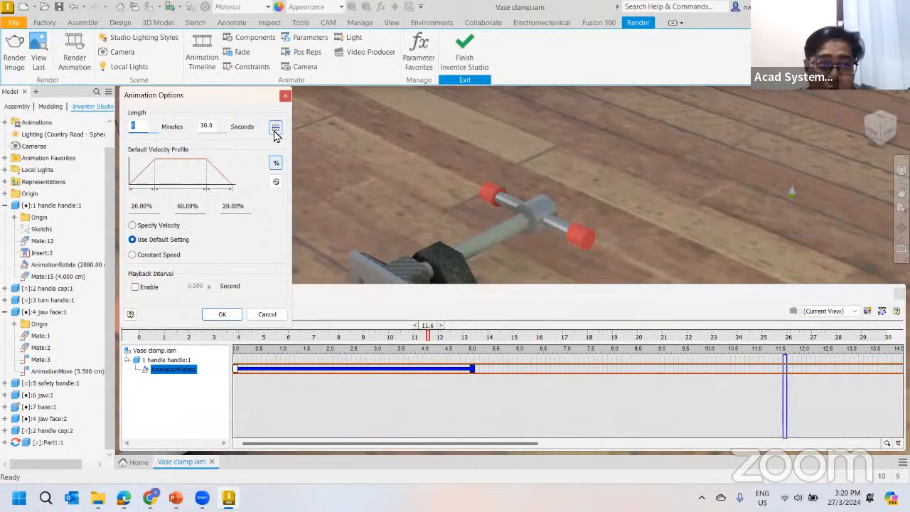
{"action": "double_click", "coordinate": [213, 126]}
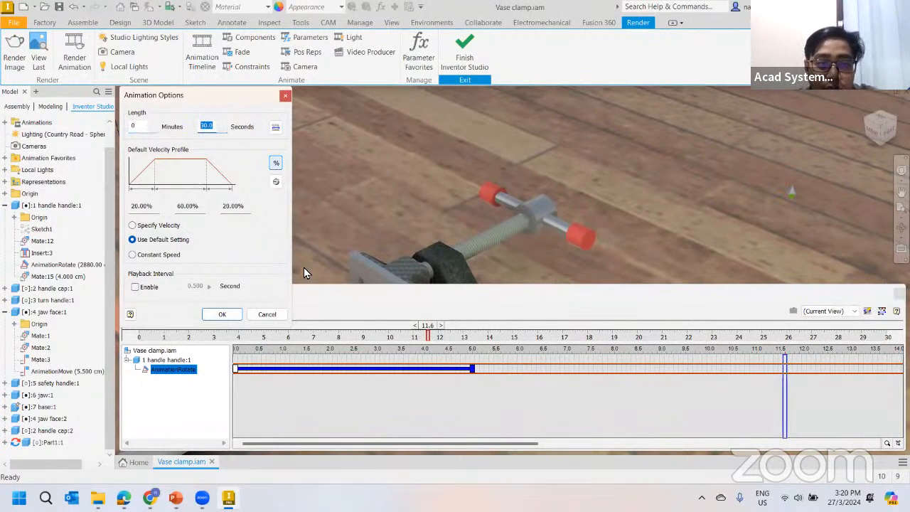
{"action": "type", "text": "10"}
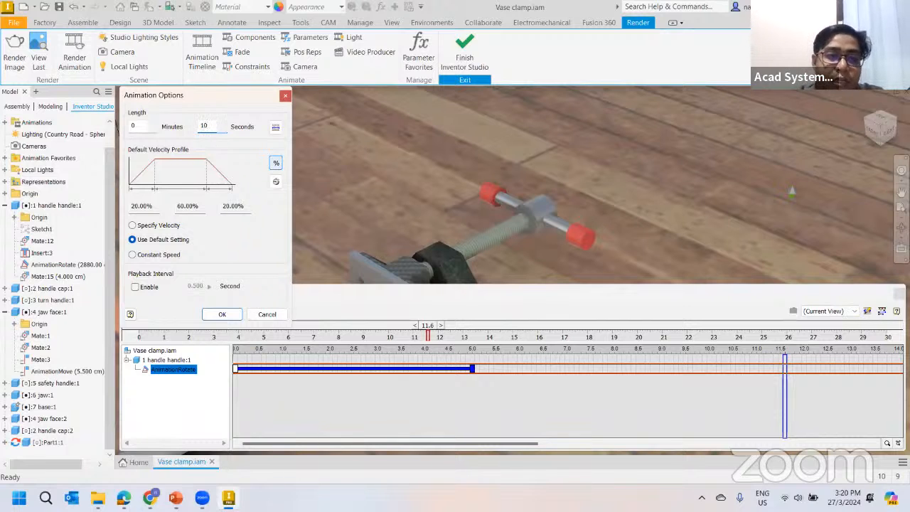
{"action": "left_click", "coordinate": [222, 315]}
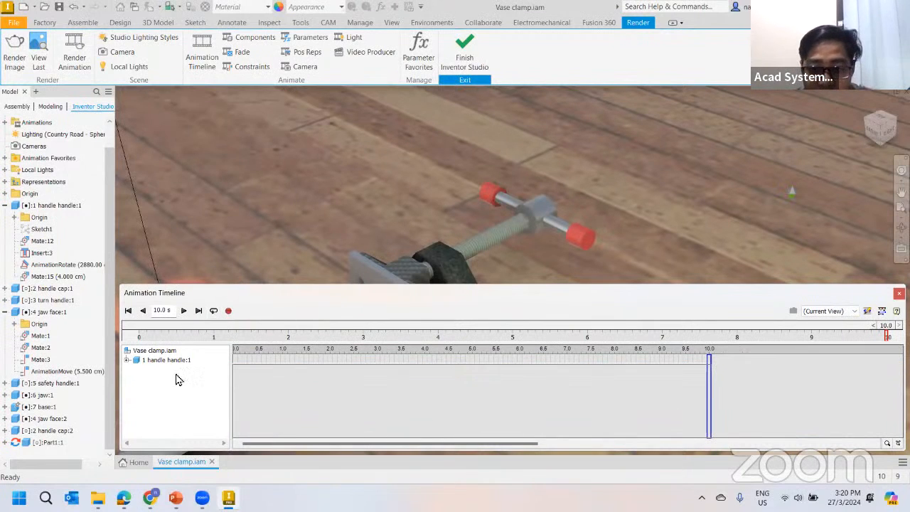
Animate the jaw face's AnimationMove constraint to an end value of 3 cm with an end time of 5 seconds
{"action": "left_click", "coordinate": [128, 361]}
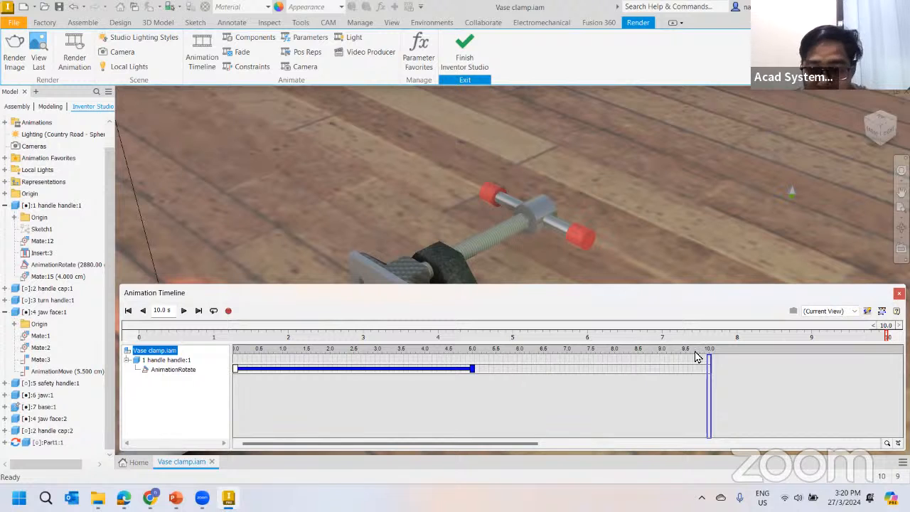
{"action": "left_click", "coordinate": [407, 369]}
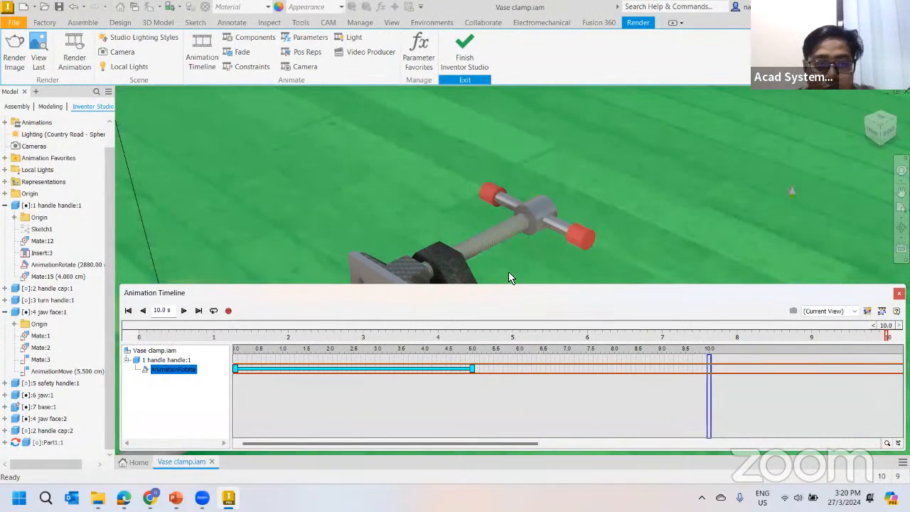
{"action": "scroll", "coordinate": [468, 206], "scroll_direction": "down", "scroll_amount": 3}
{"action": "middle_click_drag", "start_coordinate": [467, 206], "coordinate": [485, 131]}
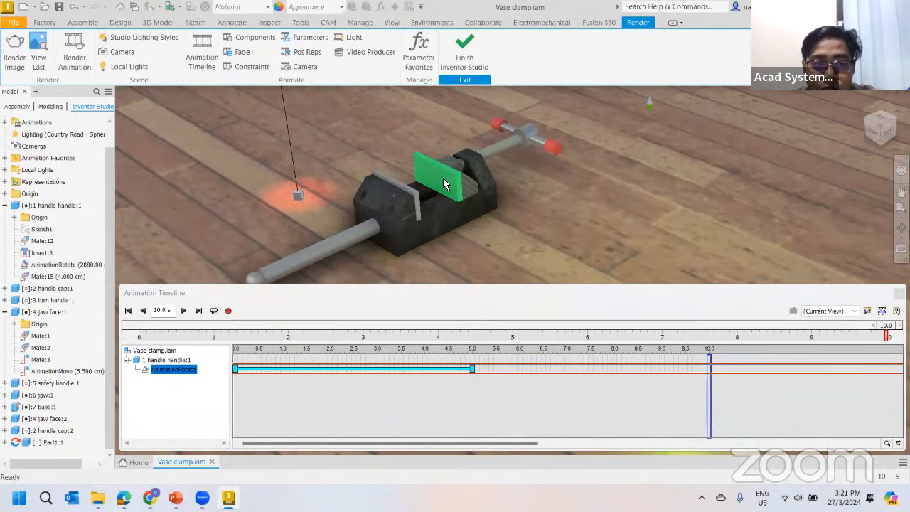
{"action": "left_click", "coordinate": [247, 67]}
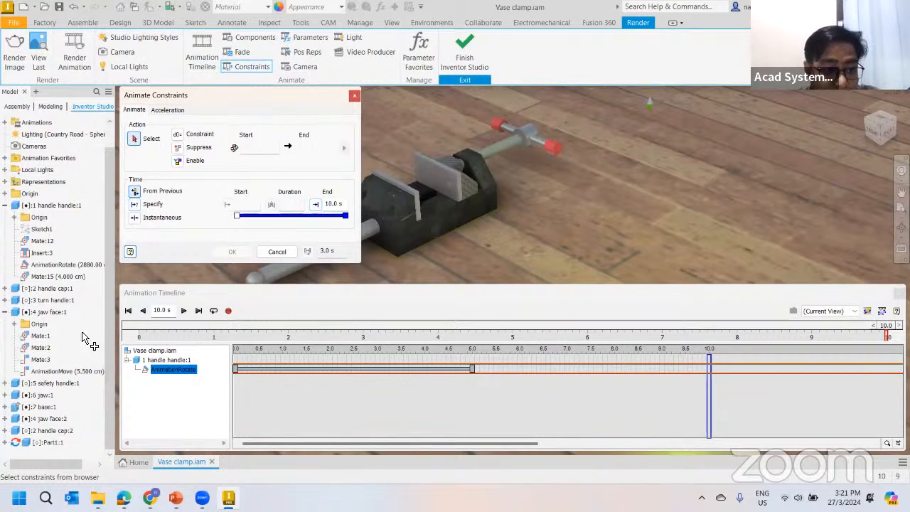
{"action": "left_click", "coordinate": [62, 372]}
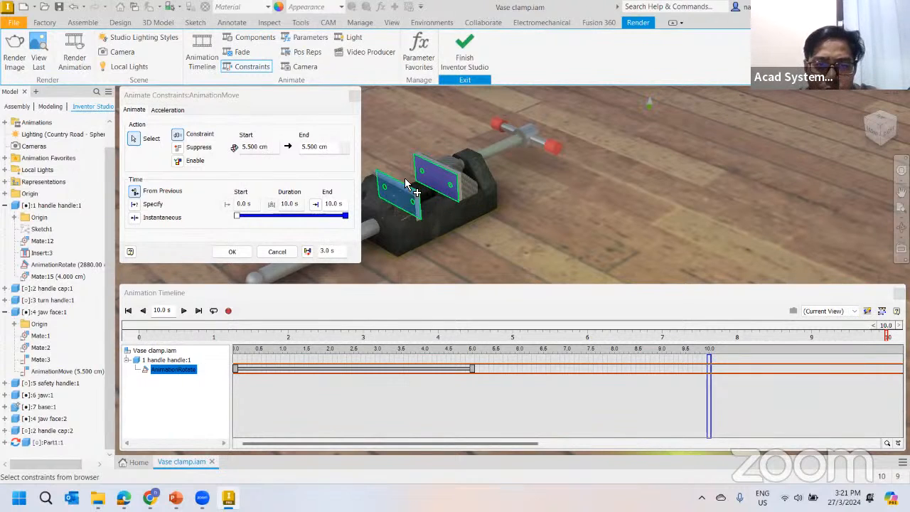
{"action": "left_click", "coordinate": [332, 149]}
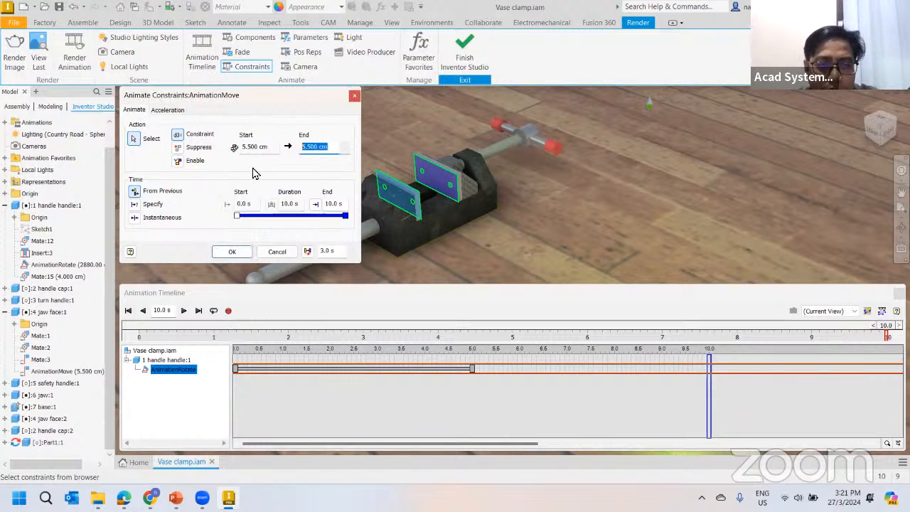
{"action": "type", "text": "3"}
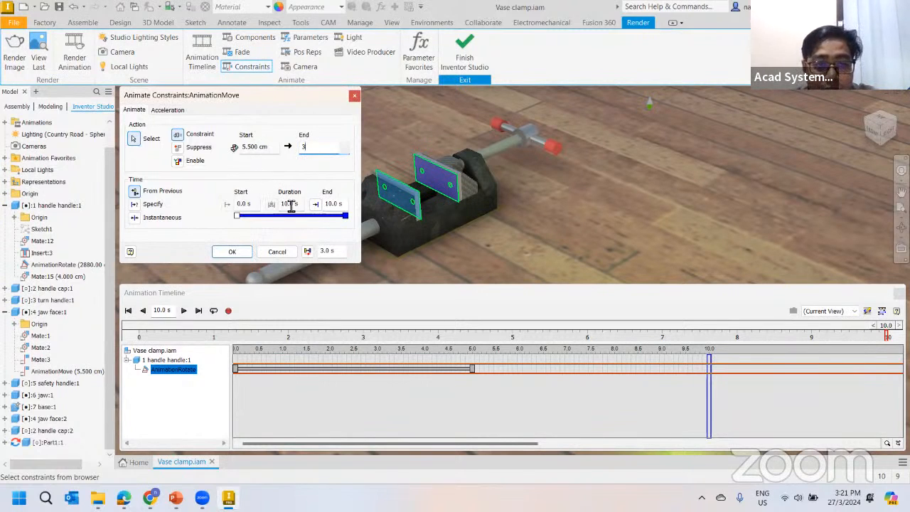
{"action": "left_click", "coordinate": [334, 204]}
{"action": "type", "text": "5"}
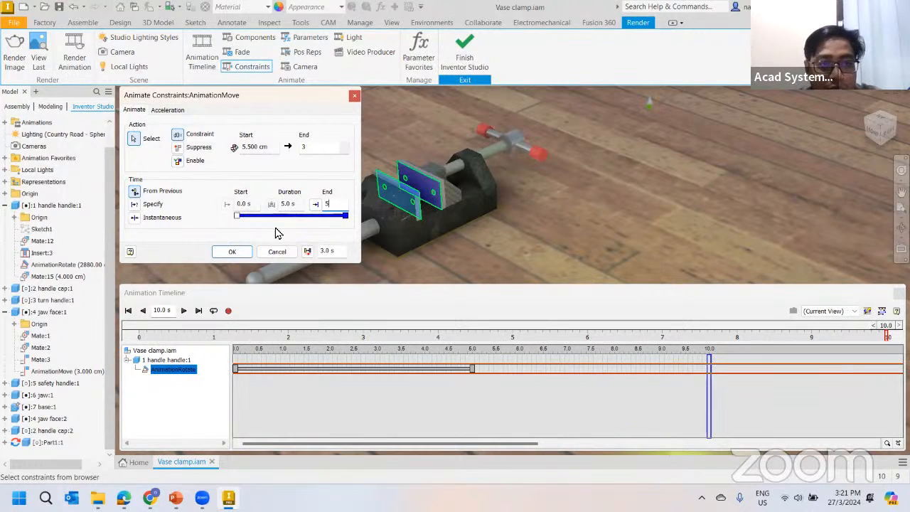
{"action": "left_click", "coordinate": [234, 252]}
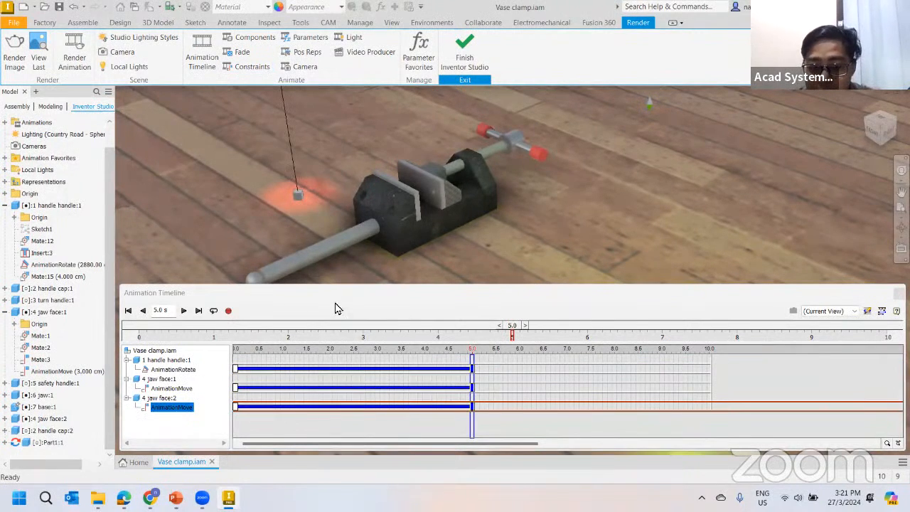
Play the animation from the start, and animate the handle's AnimationRotate constraint back to 0 degrees between 5 and 10 seconds
{"action": "left_click", "coordinate": [128, 312]}
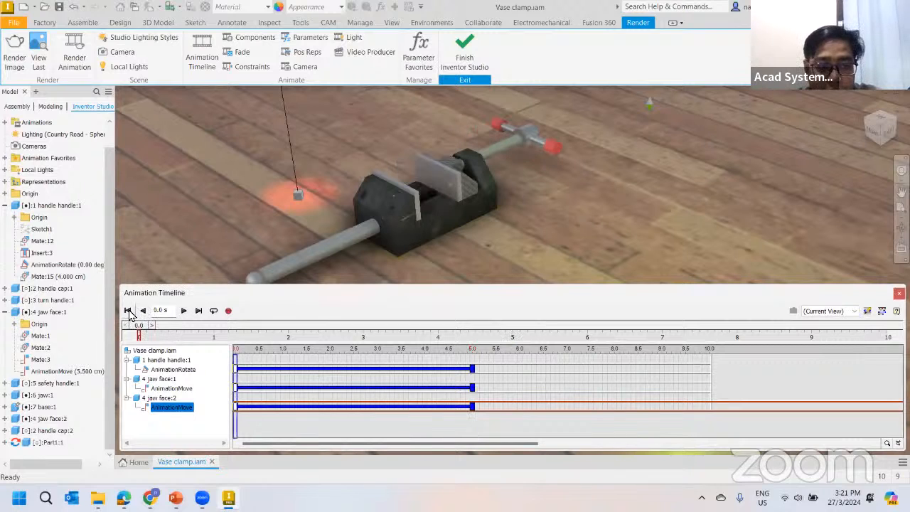
{"action": "left_click", "coordinate": [183, 311]}
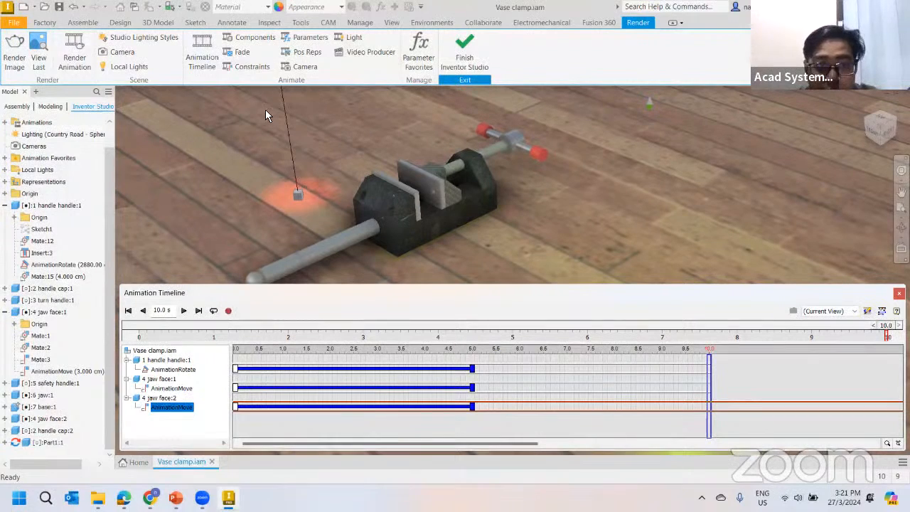
{"action": "left_click", "coordinate": [250, 67]}
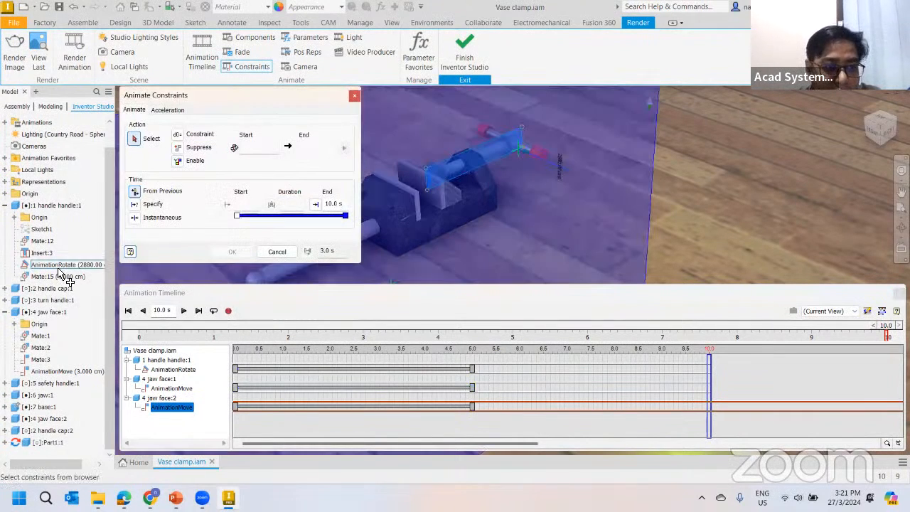
{"action": "left_click", "coordinate": [59, 265]}
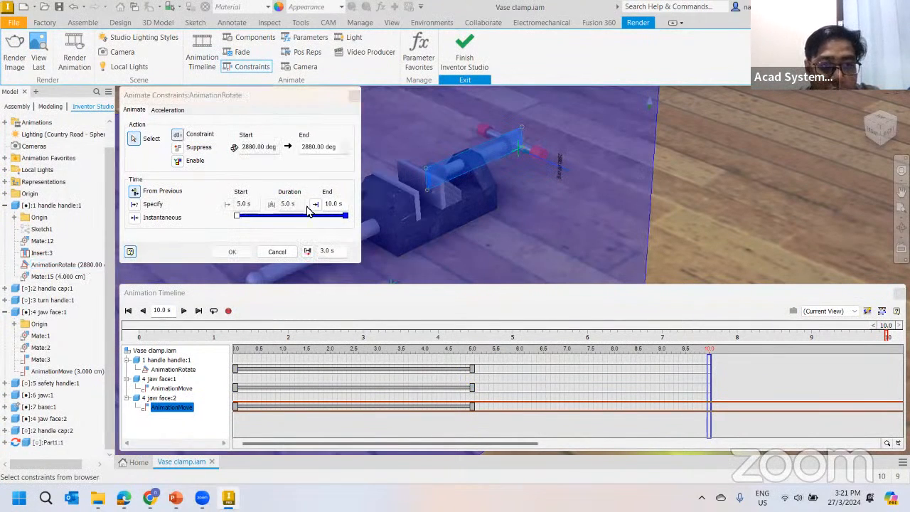
{"action": "left_click", "coordinate": [337, 147]}
{"action": "type", "text": "0"}
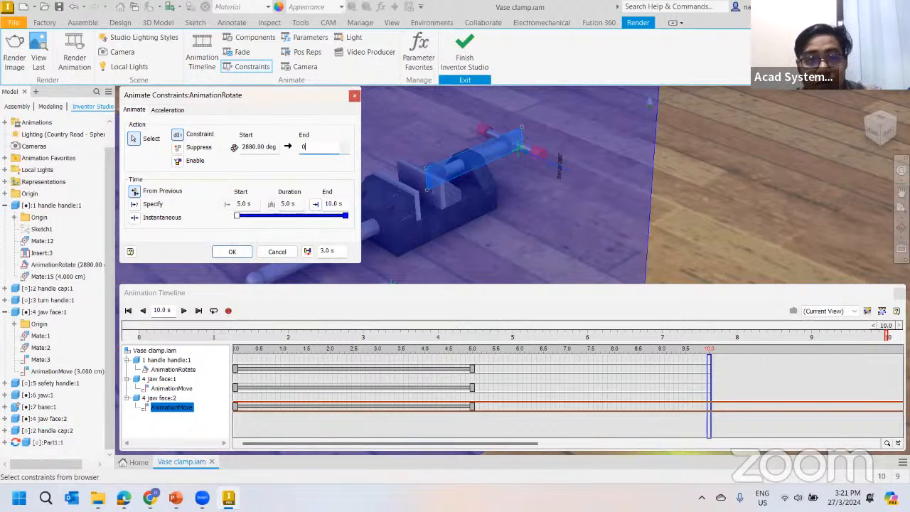
{"action": "left_click", "coordinate": [232, 252]}
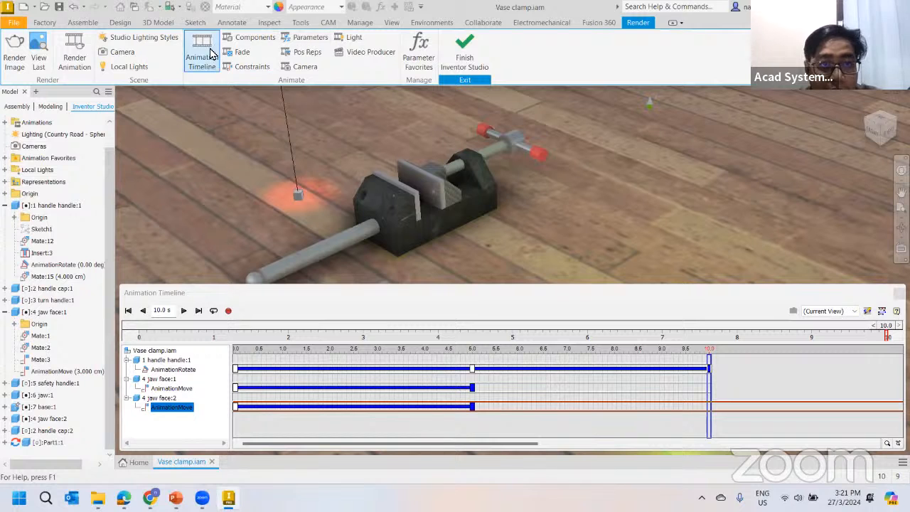
Animate the jaw face's AnimationMove constraint back to 5.5 cm between 5 and 10 seconds, and play the full animation from the start
{"action": "left_click", "coordinate": [250, 67]}
{"action": "left_click", "coordinate": [80, 368]}
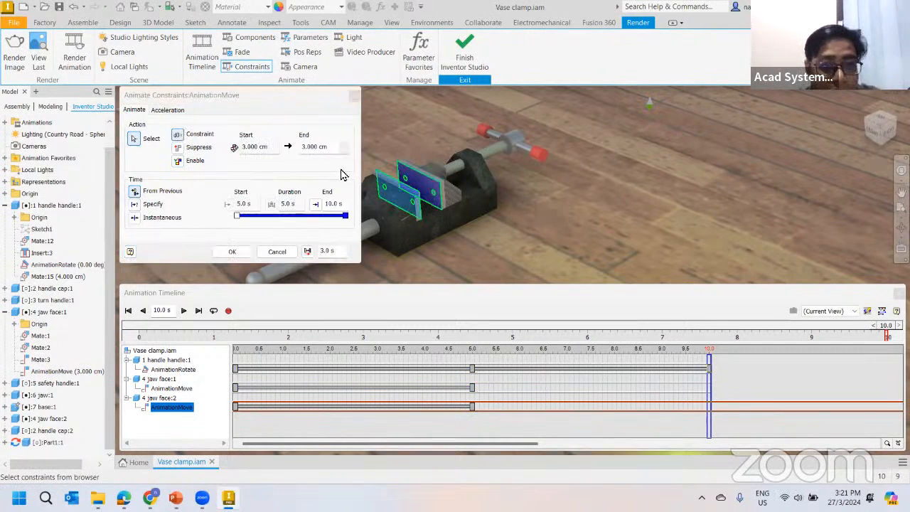
{"action": "left_click", "coordinate": [331, 151]}
{"action": "type", "text": "5.5"}
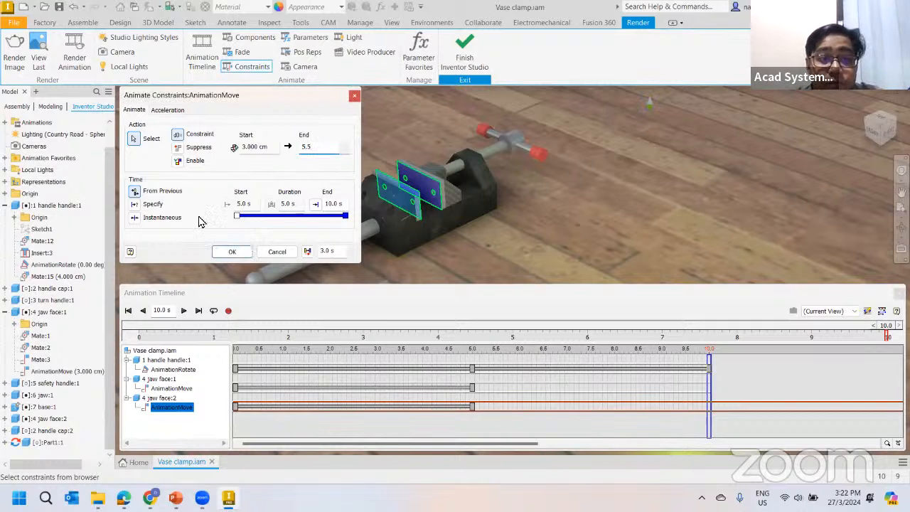
{"action": "left_click", "coordinate": [232, 252]}
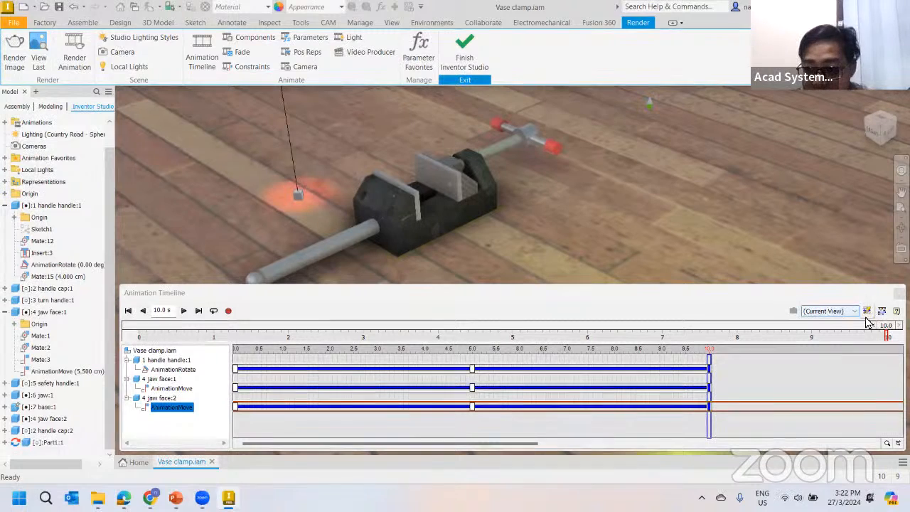
{"action": "left_click", "coordinate": [128, 311]}
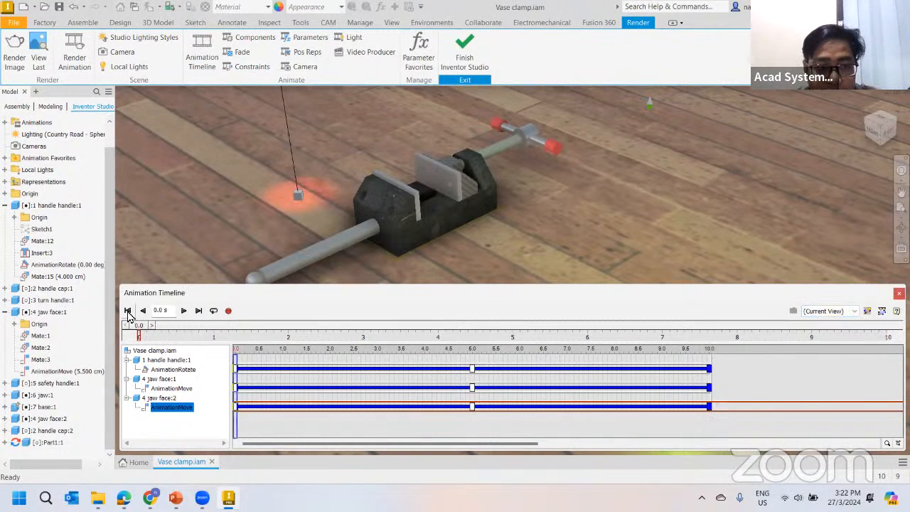
{"action": "left_click", "coordinate": [184, 312]}
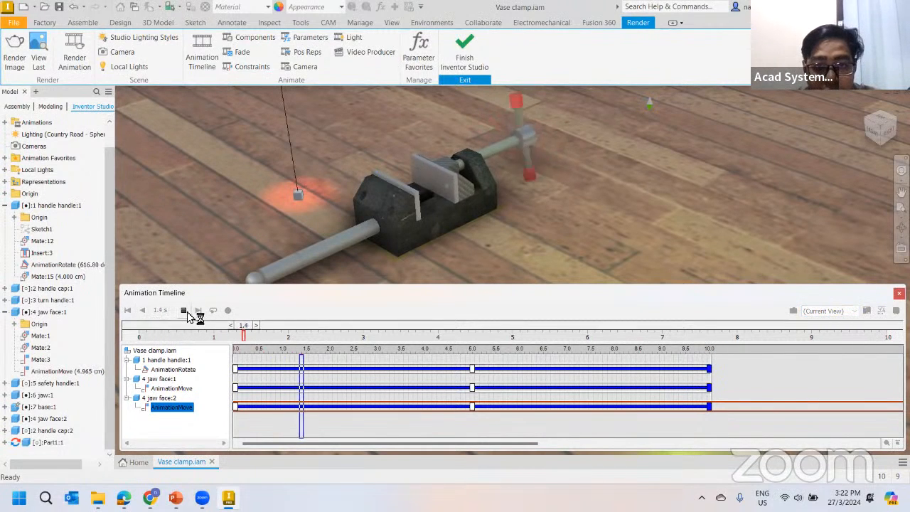
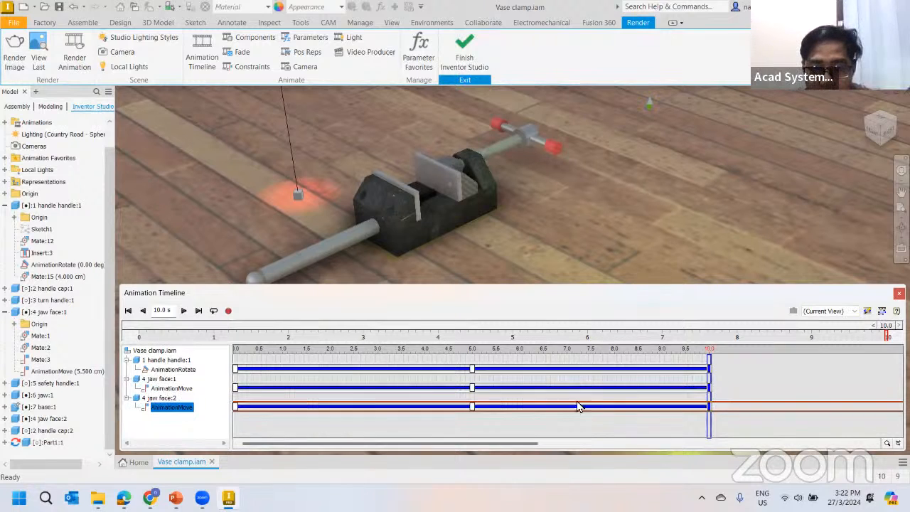
Review the settings of the handle's two rotation actions and the first jaw face move action without changing them
{"action": "double_click", "coordinate": [594, 369]}
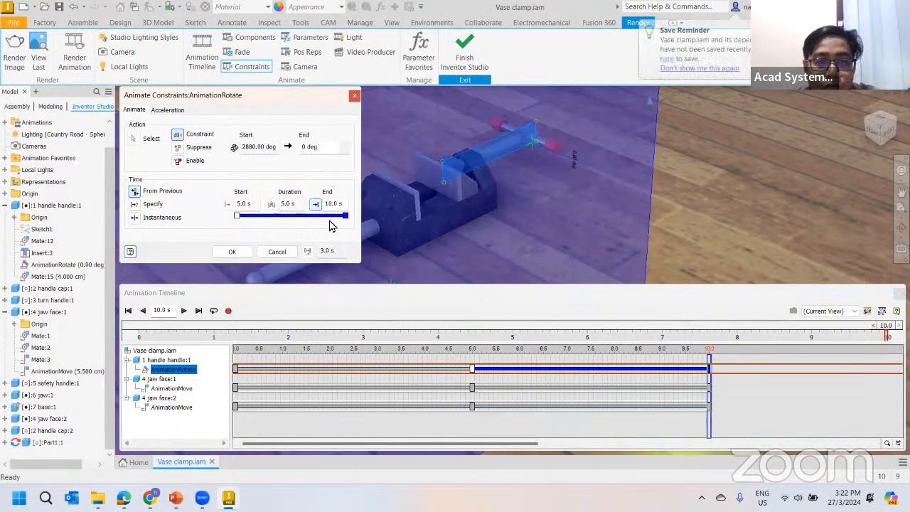
{"action": "left_click", "coordinate": [277, 252]}
{"action": "double_click", "coordinate": [330, 388]}
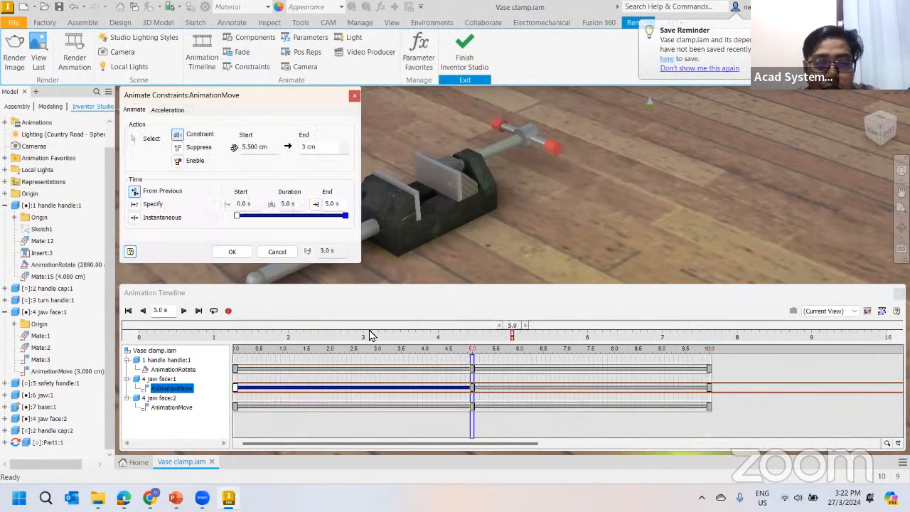
{"action": "left_click", "coordinate": [277, 252]}
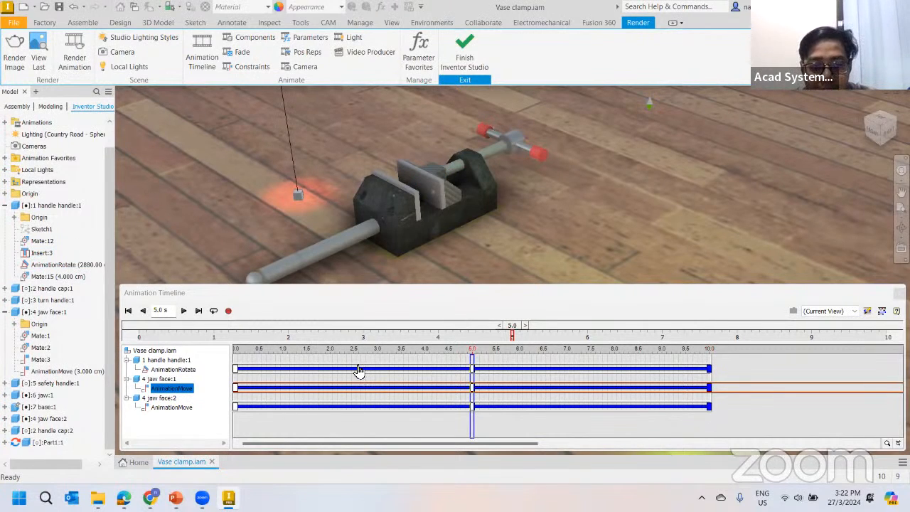
{"action": "double_click", "coordinate": [359, 369]}
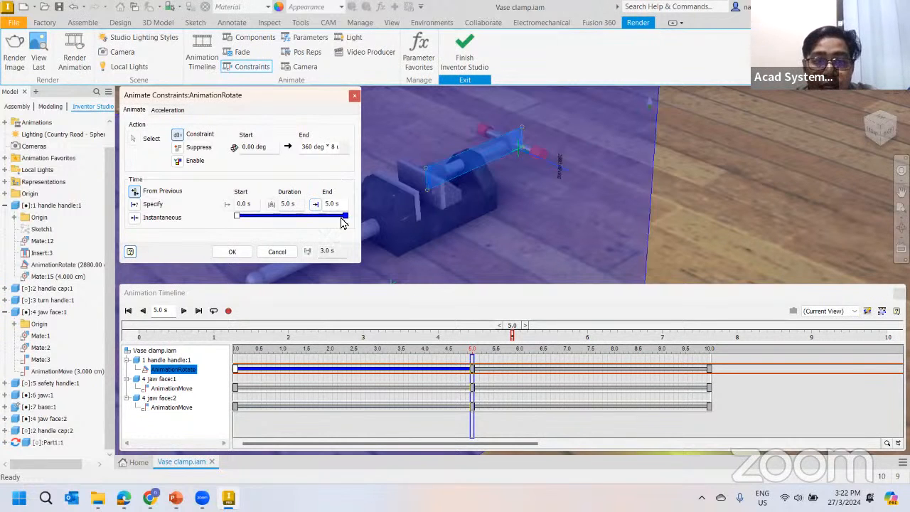
{"action": "left_click", "coordinate": [283, 253]}
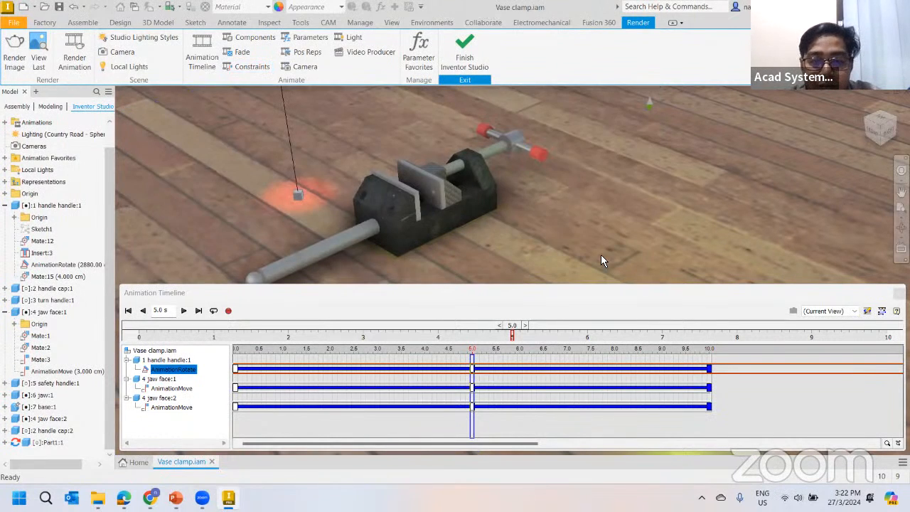
Collapse the action editor and frame the whole vise clamp on the wooden tabletop
{"action": "scroll", "coordinate": [534, 212], "scroll_direction": "down", "scroll_amount": 5}
{"action": "middle_click_drag", "start_coordinate": [529, 214], "coordinate": [479, 206]}
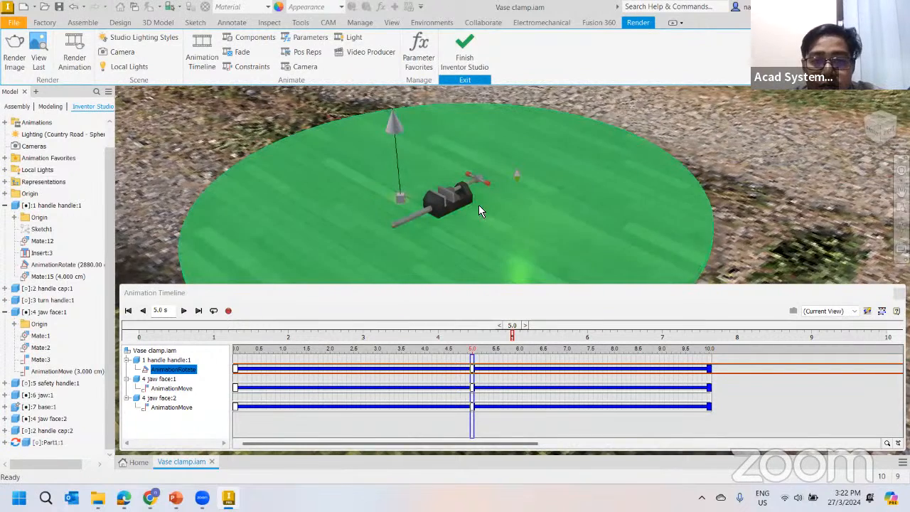
{"action": "scroll", "coordinate": [478, 206], "scroll_direction": "up", "scroll_amount": 3}
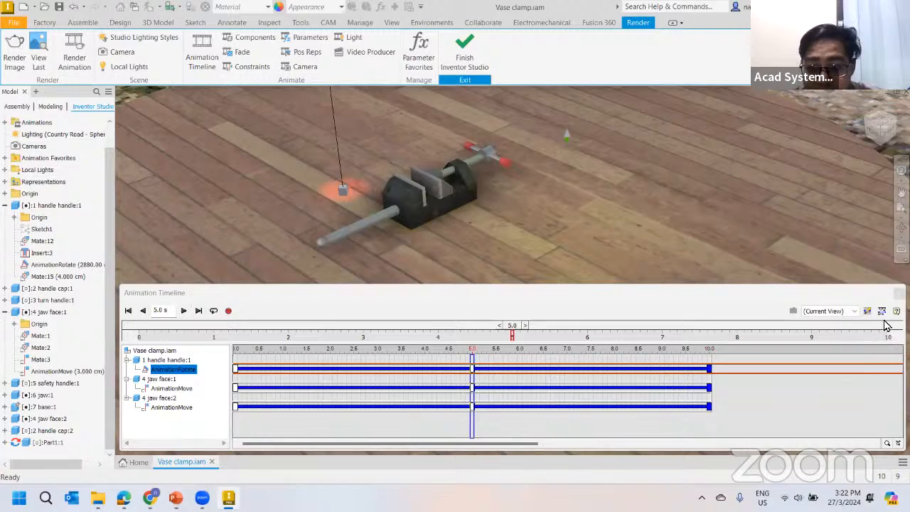
{"action": "left_click", "coordinate": [882, 310]}
{"action": "middle_click_drag", "start_coordinate": [532, 328], "coordinate": [517, 378]}
{"action": "middle_click_drag", "start_coordinate": [459, 266], "coordinate": [462, 261], "text": "shift"}
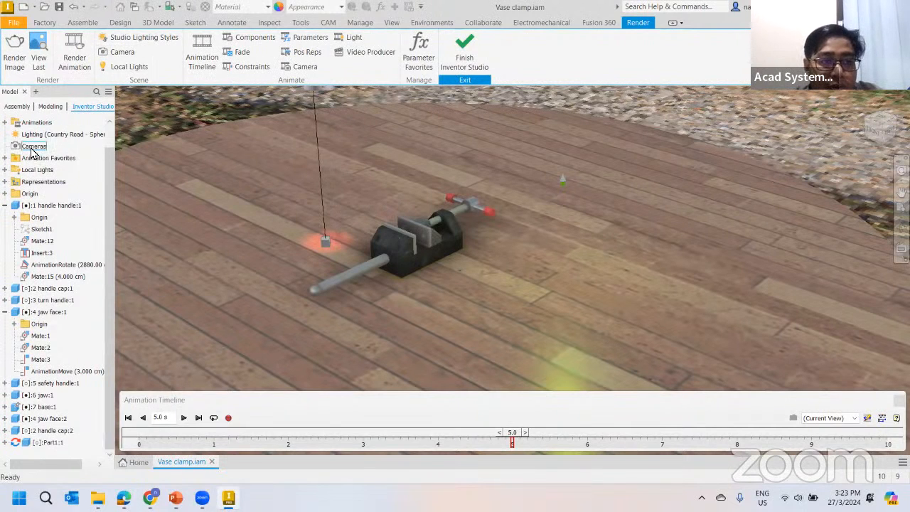
{"action": "left_click", "coordinate": [122, 53]}
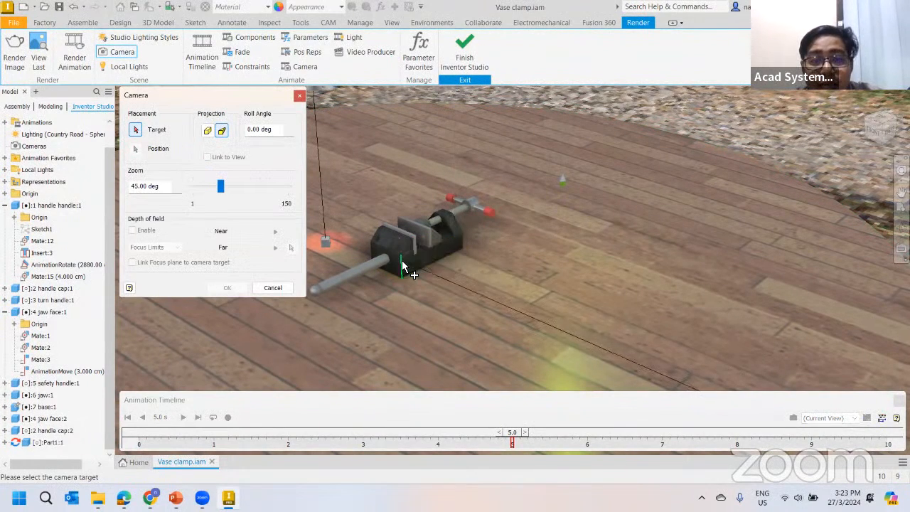
{"action": "left_click", "coordinate": [452, 252]}
{"action": "left_click", "coordinate": [653, 332]}
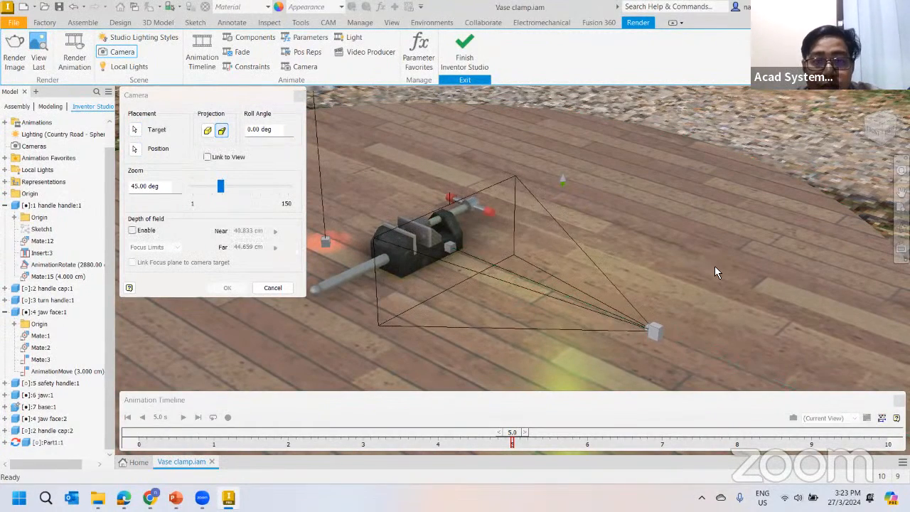
{"action": "left_click", "coordinate": [273, 287]}
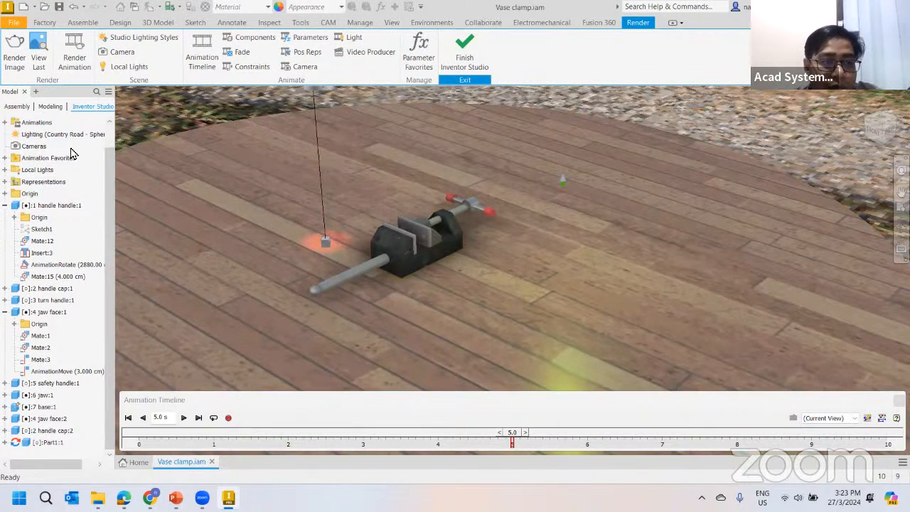
Create a camera from the current view of the vise clamp, and inspect its placement around the tabletop
{"action": "right_click", "coordinate": [41, 150]}
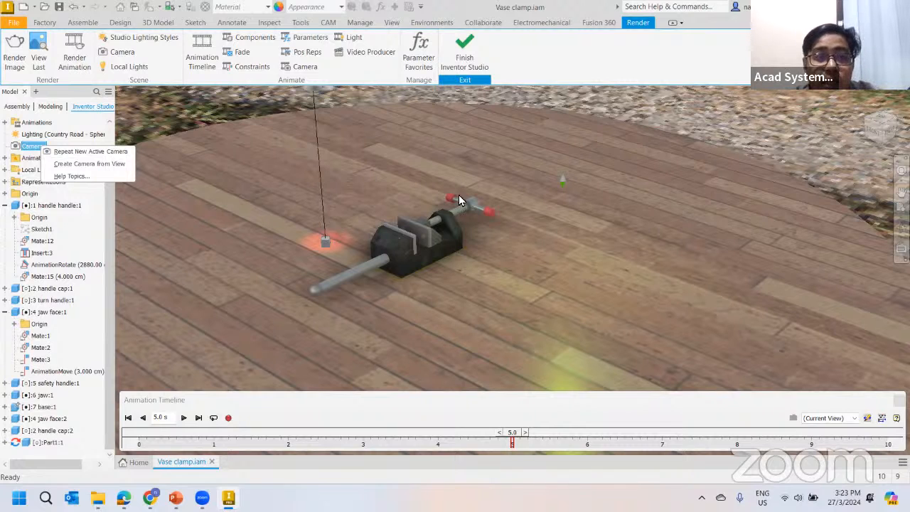
{"action": "left_click", "coordinate": [89, 164]}
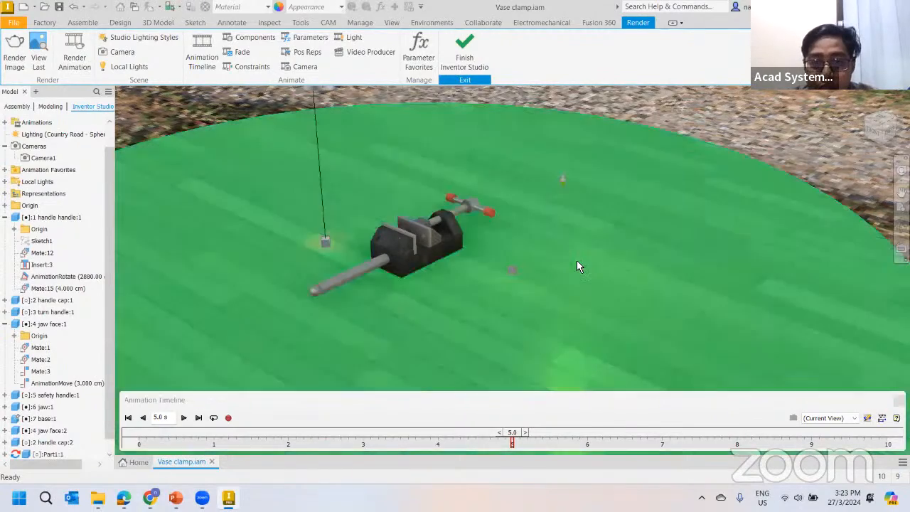
{"action": "scroll", "coordinate": [577, 260], "scroll_direction": "down", "scroll_amount": 3}
{"action": "middle_click_drag", "start_coordinate": [605, 256], "coordinate": [322, 221], "text": "shift"}
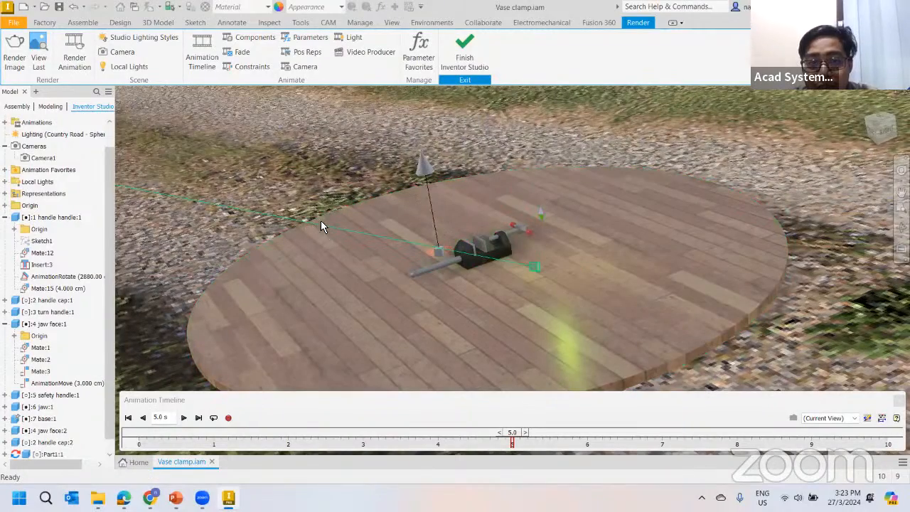
Set the view to the camera to look at the vise clamp through Camera1
{"action": "scroll", "coordinate": [327, 222], "scroll_direction": "down", "scroll_amount": 3}
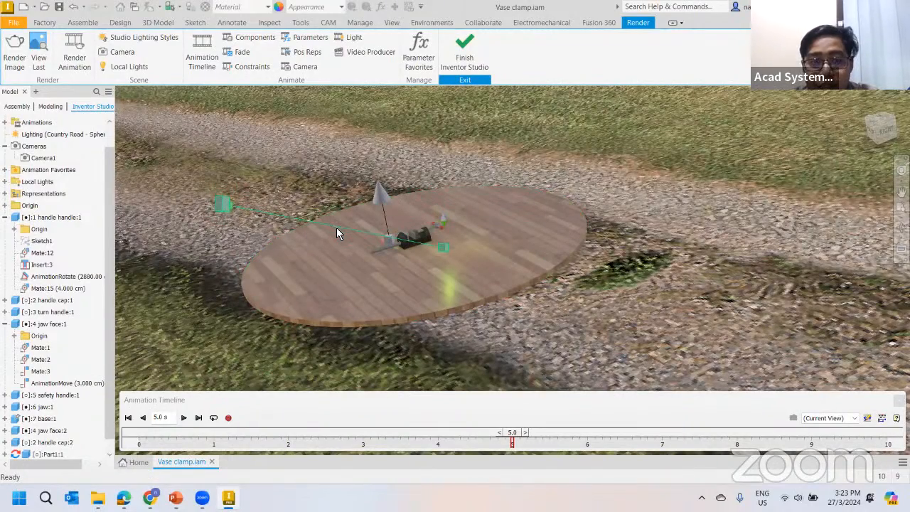
{"action": "middle_click_drag", "start_coordinate": [524, 242], "coordinate": [439, 239], "text": "shift"}
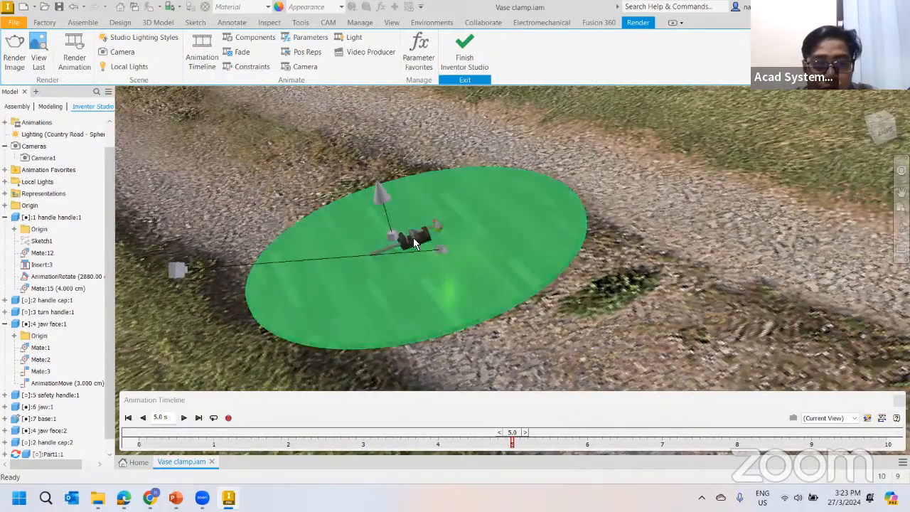
{"action": "left_click", "coordinate": [43, 158]}
{"action": "right_click", "coordinate": [43, 158]}
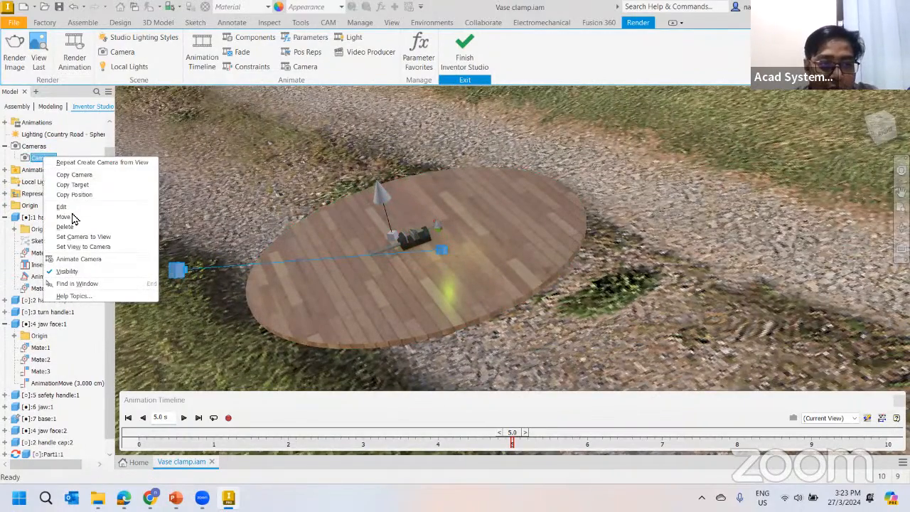
{"action": "left_click", "coordinate": [84, 247]}
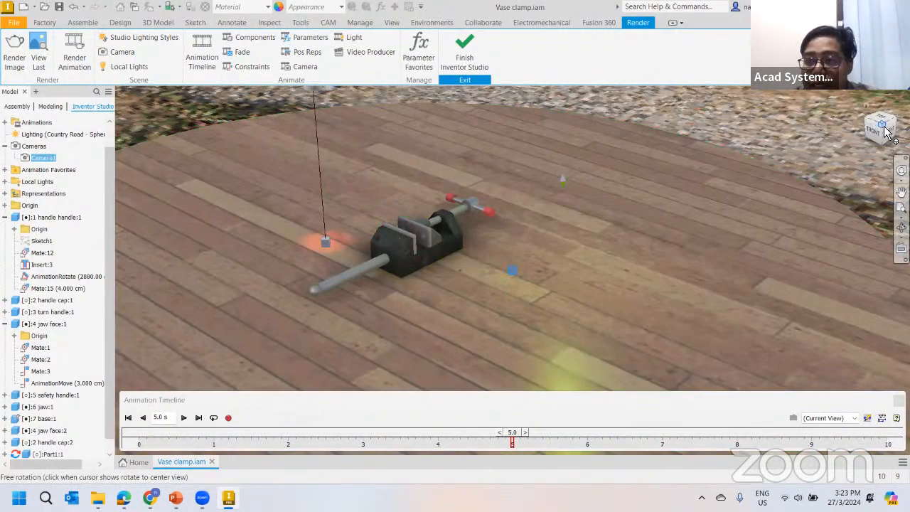
Frame the vise clamp more closely from the corner view and set Camera1 to match this view
{"action": "left_click", "coordinate": [886, 131]}
{"action": "scroll", "coordinate": [572, 245], "scroll_direction": "down", "scroll_amount": 4}
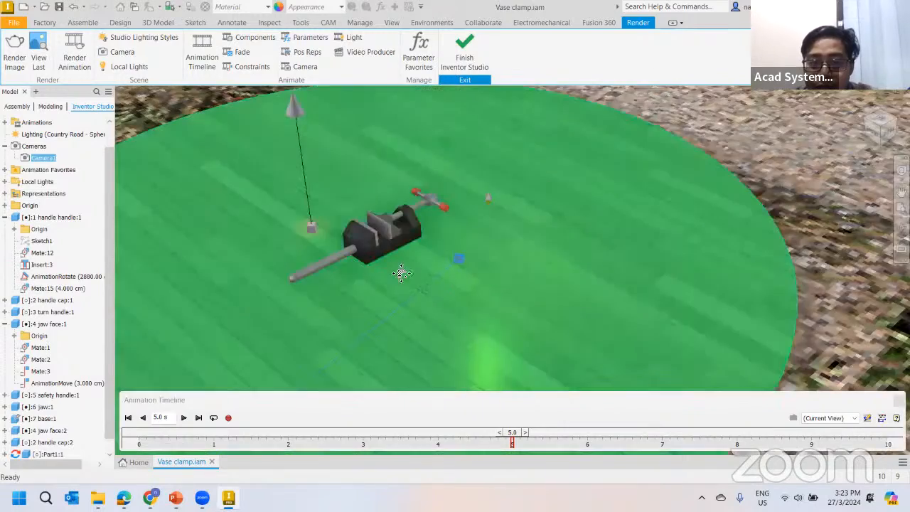
{"action": "scroll", "coordinate": [432, 272], "scroll_direction": "down", "scroll_amount": 2}
{"action": "scroll", "coordinate": [465, 263], "scroll_direction": "down", "scroll_amount": 2}
{"action": "middle_click_drag", "start_coordinate": [475, 269], "coordinate": [607, 291]}
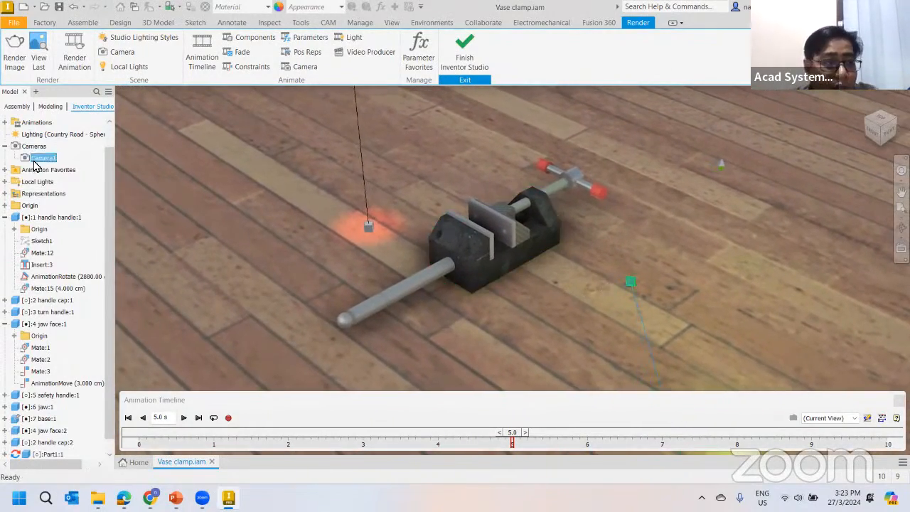
{"action": "right_click", "coordinate": [37, 157]}
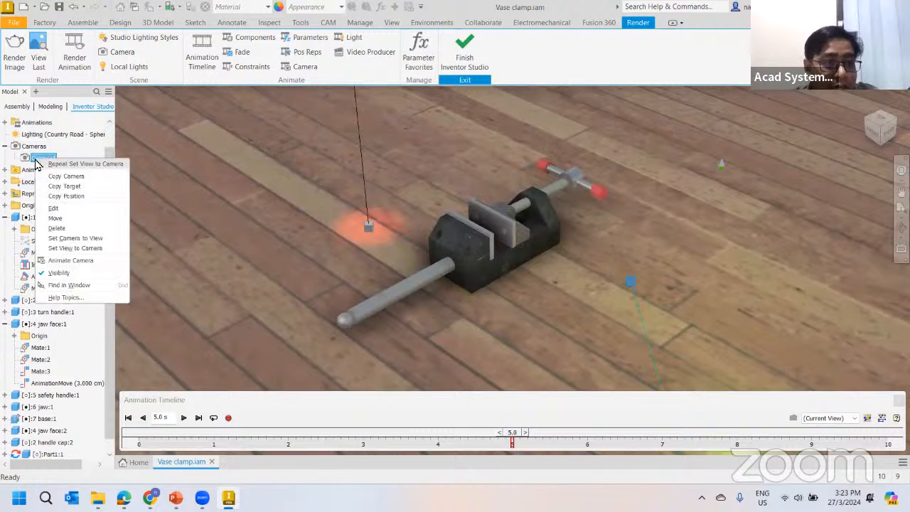
{"action": "left_click", "coordinate": [75, 239]}
Inspect the updated placement of Camera1 relative to the vise clamp and the tabletop
{"action": "scroll", "coordinate": [512, 266], "scroll_direction": "down", "scroll_amount": 2}
{"action": "middle_click_drag", "start_coordinate": [580, 289], "coordinate": [490, 283], "text": "shift"}
{"action": "scroll", "coordinate": [366, 275], "scroll_direction": "down", "scroll_amount": 3}
{"action": "scroll", "coordinate": [373, 273], "scroll_direction": "down", "scroll_amount": 5}
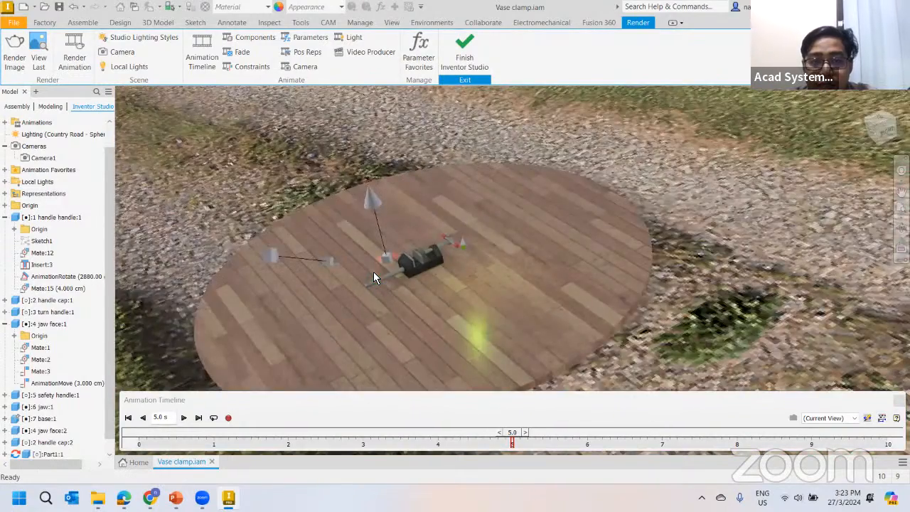
{"action": "scroll", "coordinate": [373, 273], "scroll_direction": "up", "scroll_amount": 3}
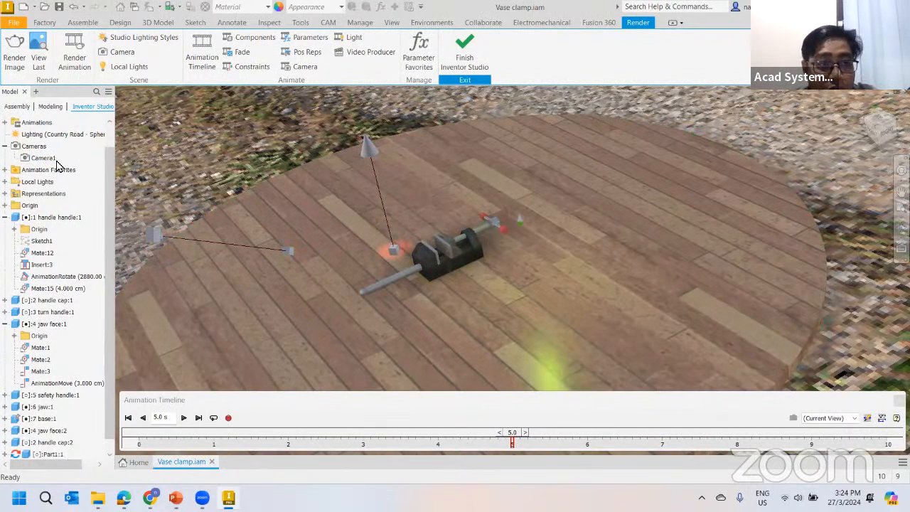
Start animating Camera1 and enable its Turntable action
{"action": "right_click", "coordinate": [42, 157]}
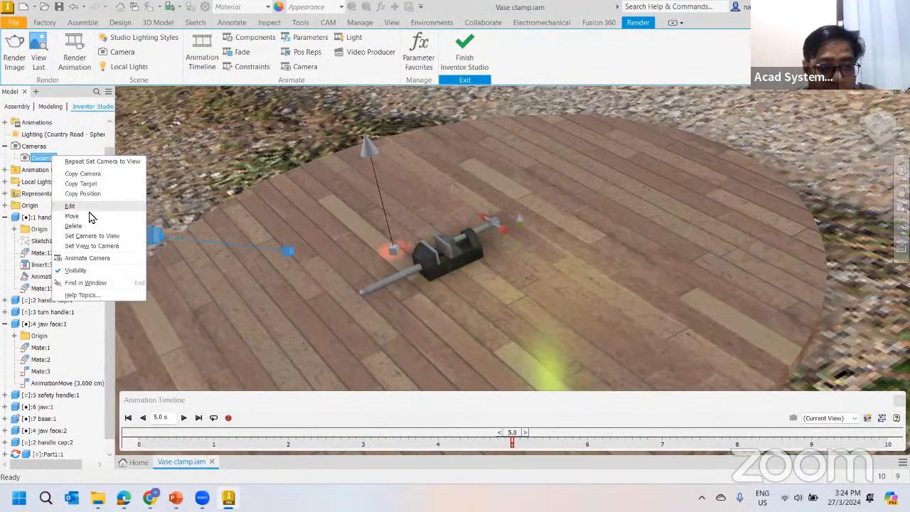
{"action": "left_click", "coordinate": [97, 260]}
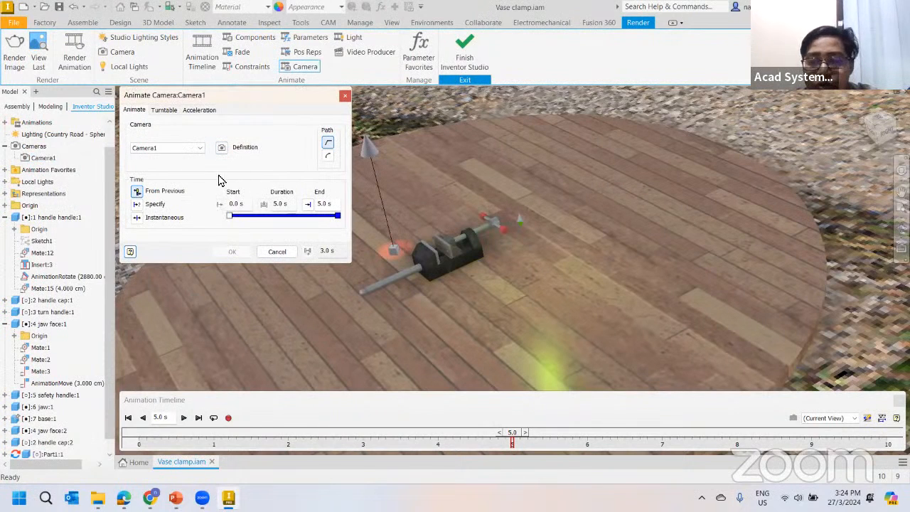
{"action": "left_click", "coordinate": [165, 111]}
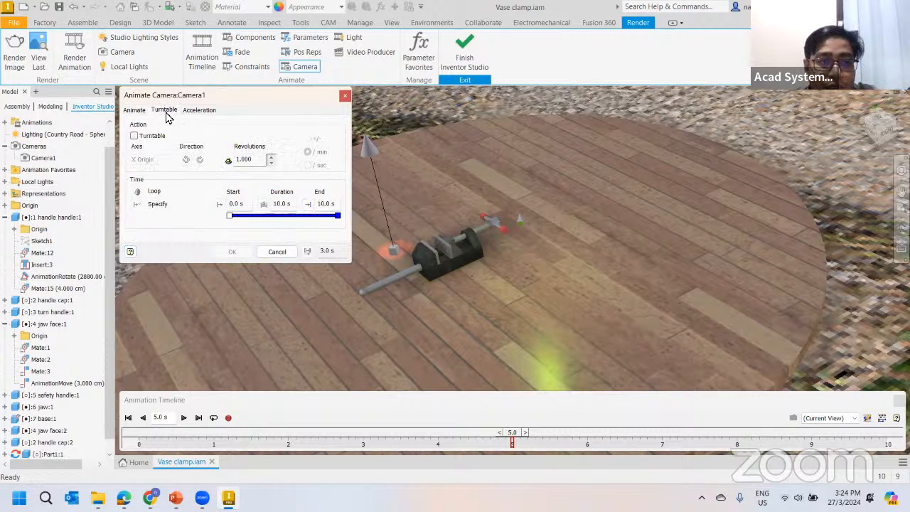
{"action": "left_click", "coordinate": [133, 111]}
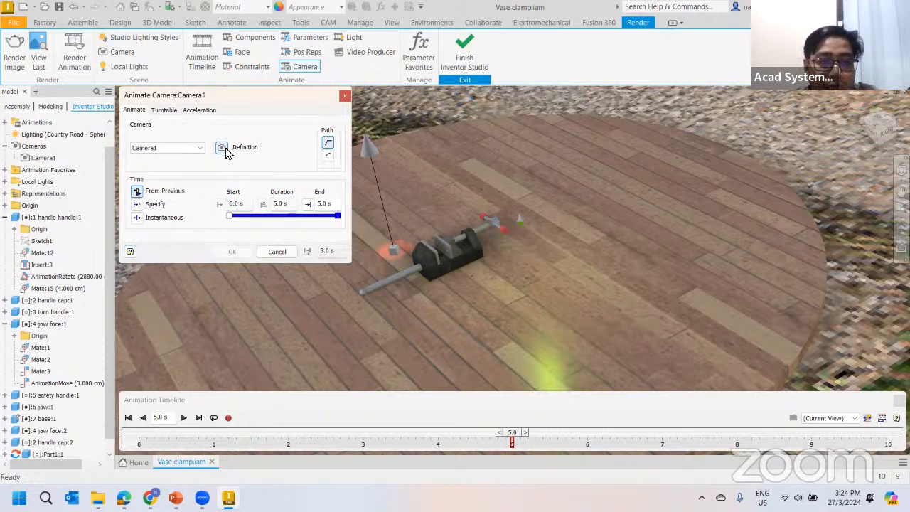
{"action": "left_click", "coordinate": [164, 111]}
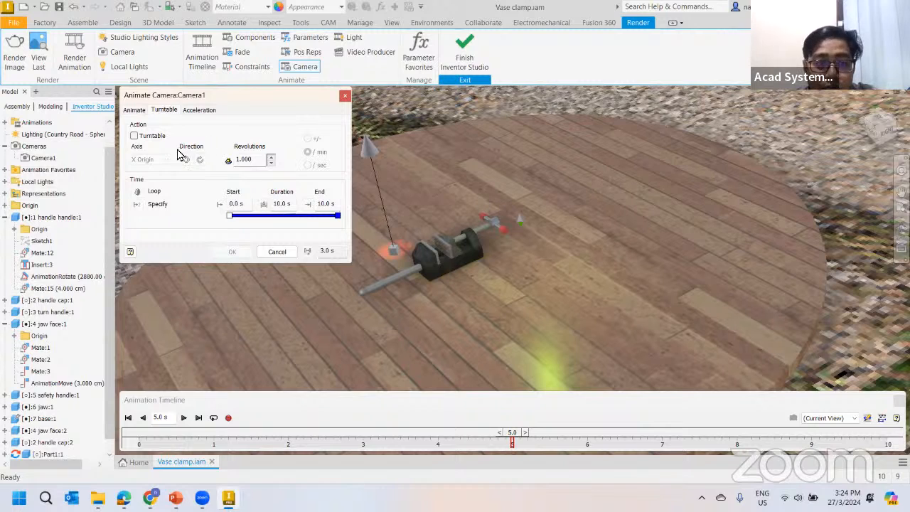
{"action": "left_click", "coordinate": [134, 137]}
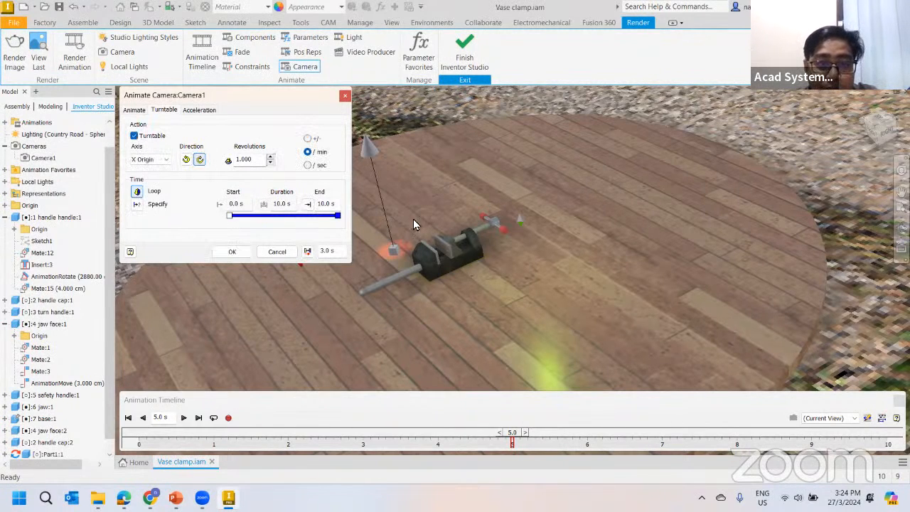
Examine the turntable's X Origin rotation axis and camera path around the vise clamp from the side, top and home views
{"action": "scroll", "coordinate": [502, 240], "scroll_direction": "down", "scroll_amount": 3}
{"action": "scroll", "coordinate": [438, 250], "scroll_direction": "up", "scroll_amount": 4}
{"action": "middle_click_drag", "start_coordinate": [484, 259], "coordinate": [567, 259]}
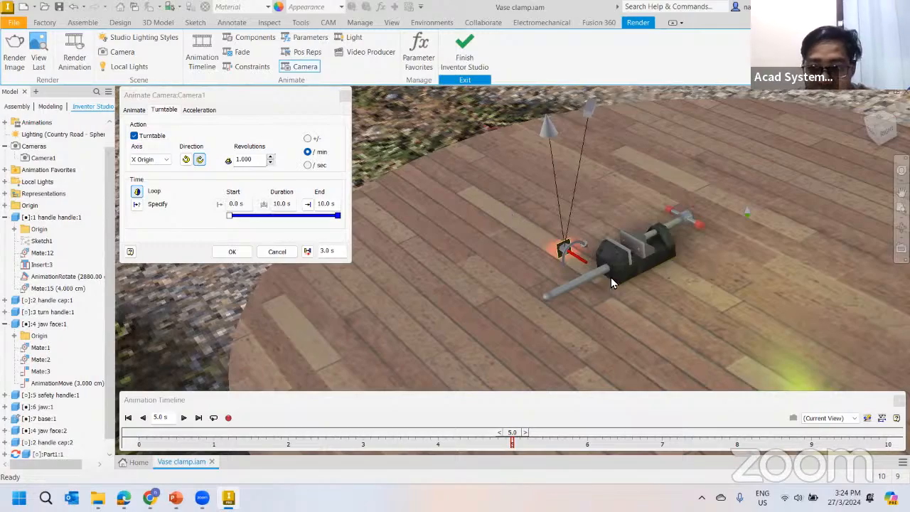
{"action": "left_click", "coordinate": [885, 133]}
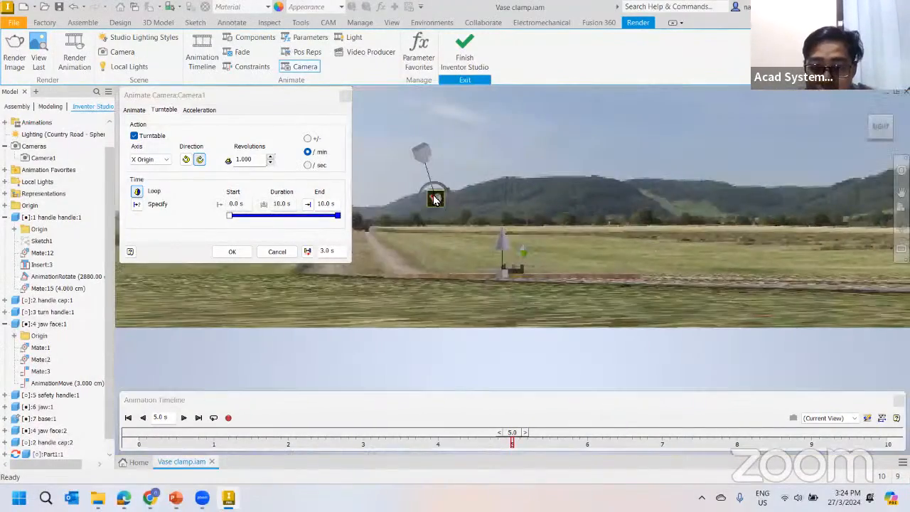
{"action": "middle_click_drag", "start_coordinate": [713, 204], "coordinate": [733, 245], "text": "shift"}
{"action": "left_click", "coordinate": [875, 126]}
{"action": "scroll", "coordinate": [547, 298], "scroll_direction": "up", "scroll_amount": 5}
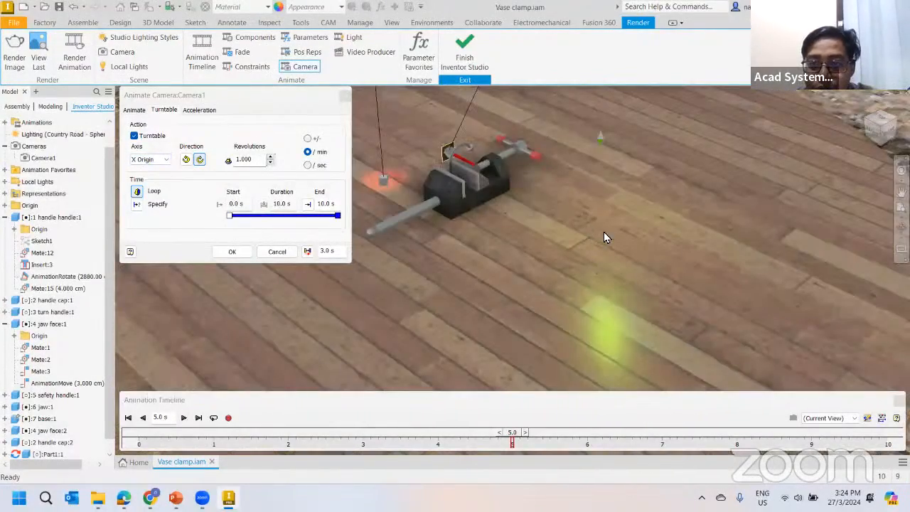
{"action": "left_click", "coordinate": [882, 122]}
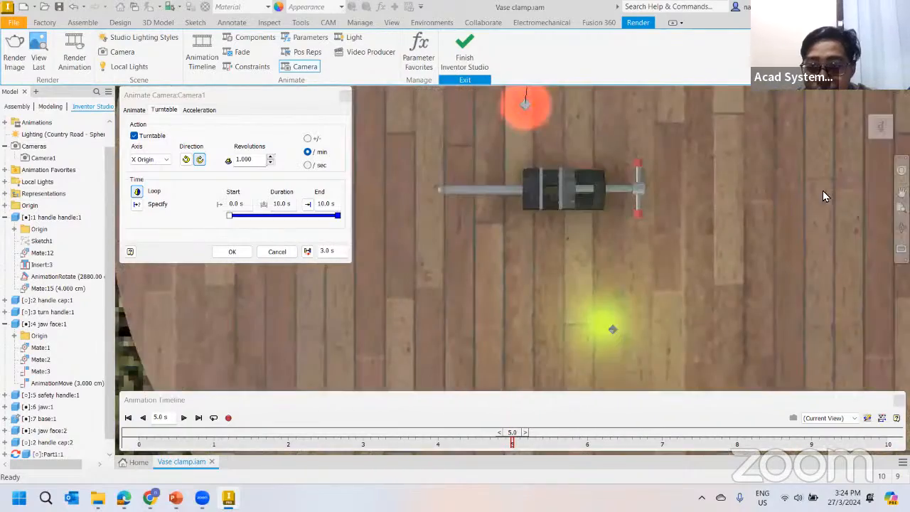
{"action": "middle_click_drag", "start_coordinate": [823, 190], "coordinate": [791, 222]}
{"action": "left_click", "coordinate": [902, 226]}
{"action": "left_click_drag", "start_coordinate": [610, 177], "coordinate": [626, 168]}
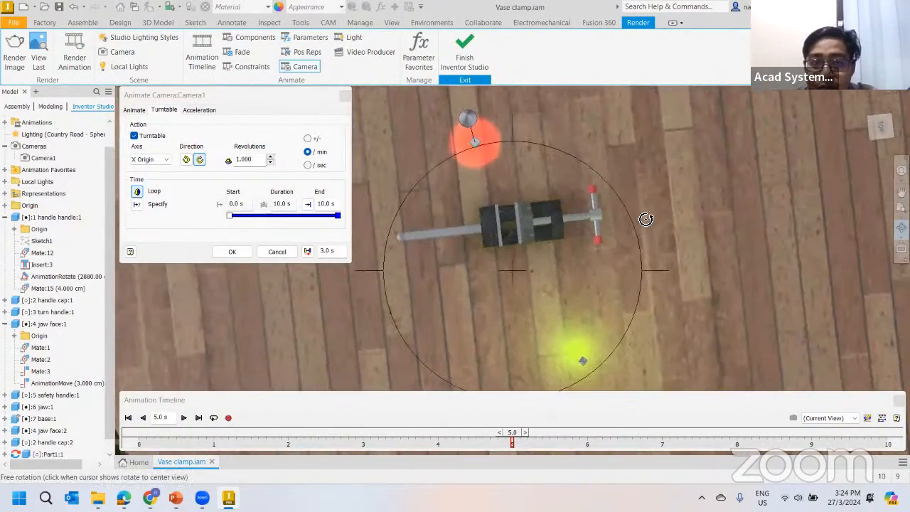
{"action": "key", "text": "Escape"}
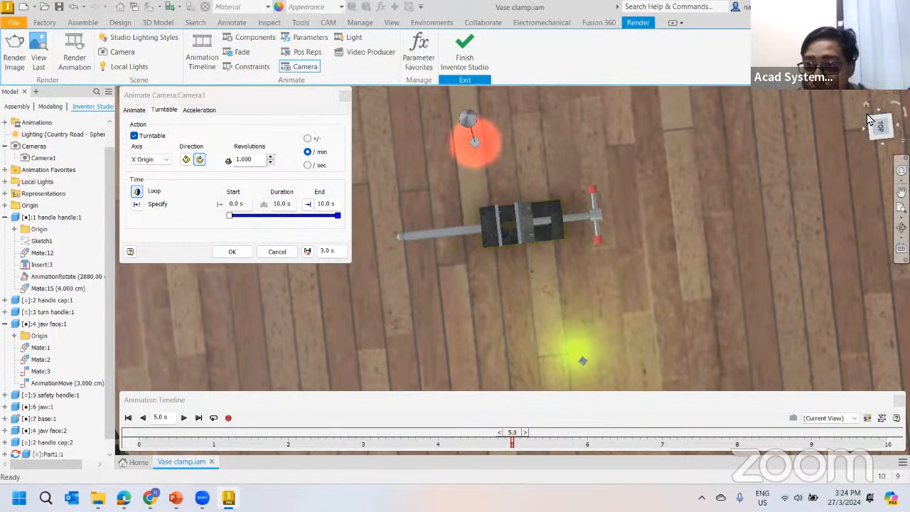
{"action": "left_click", "coordinate": [869, 118]}
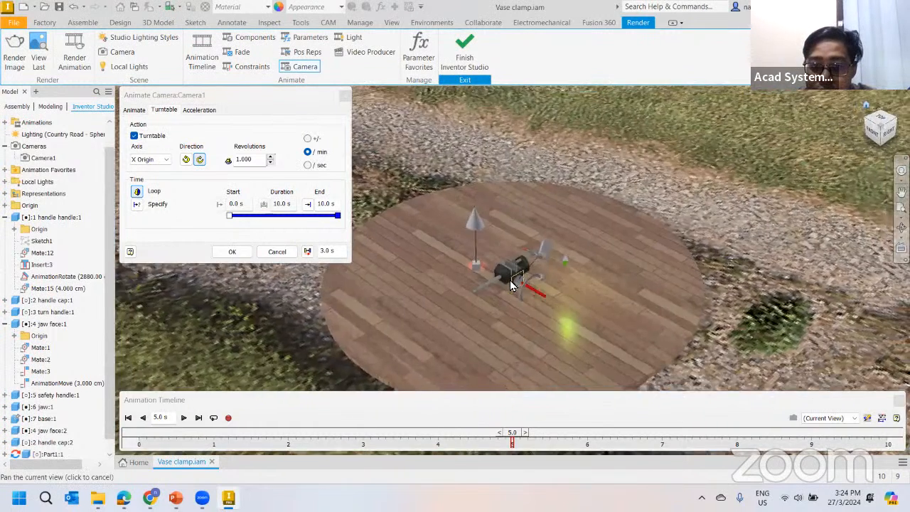
Change the turntable axis to Y Origin and check the rotation direction around the tabletop
{"action": "left_click", "coordinate": [149, 160]}
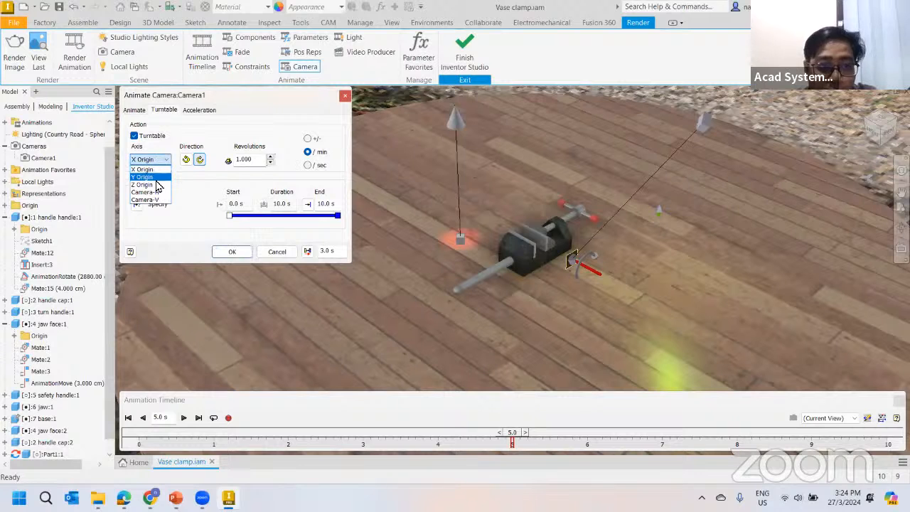
{"action": "left_click", "coordinate": [154, 179]}
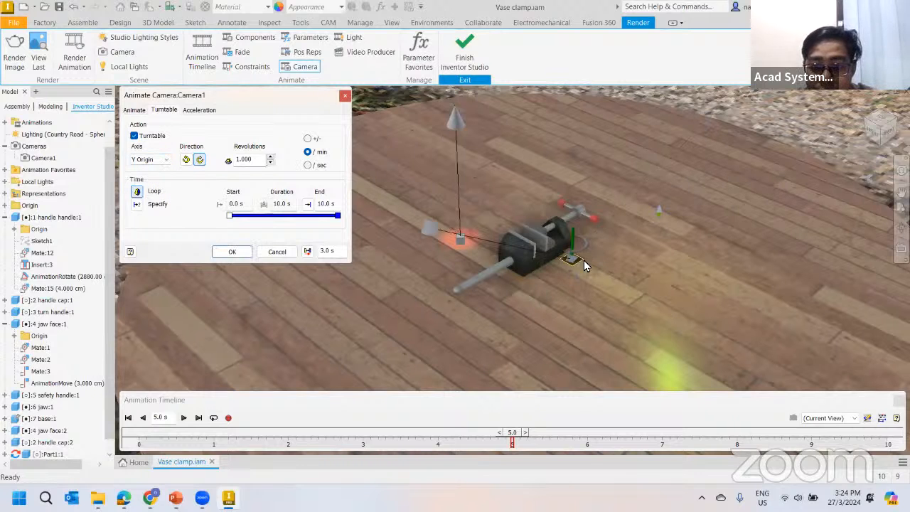
{"action": "middle_click_drag", "start_coordinate": [561, 286], "coordinate": [560, 307], "text": "shift"}
{"action": "middle_click_drag", "start_coordinate": [572, 274], "coordinate": [585, 262], "text": "shift"}
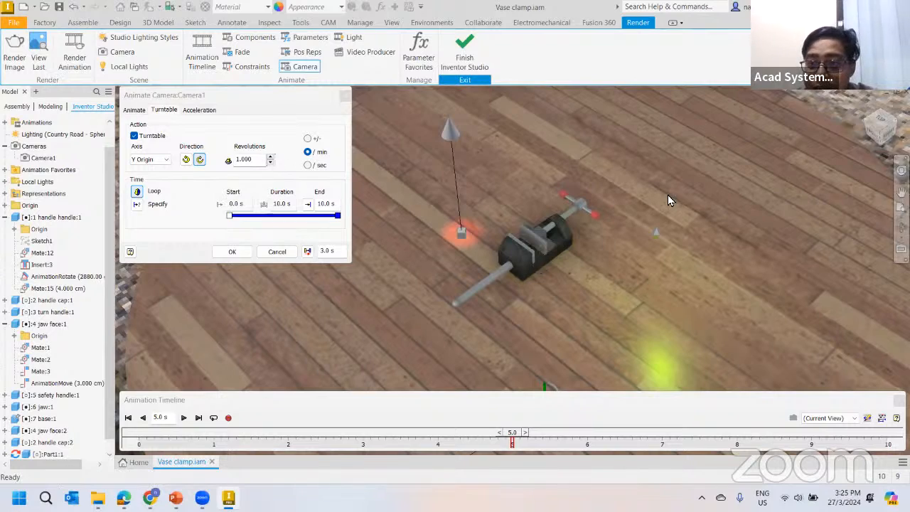
{"action": "scroll", "coordinate": [665, 203], "scroll_direction": "up", "scroll_amount": 3}
{"action": "mouse_move", "coordinate": [596, 236]}
{"action": "middle_mouse_down", "text": "shift"}
{"action": "mouse_move", "coordinate": [596, 202]}
{"action": "mouse_move", "coordinate": [587, 236]}
{"action": "middle_mouse_up", "text": "shift"}
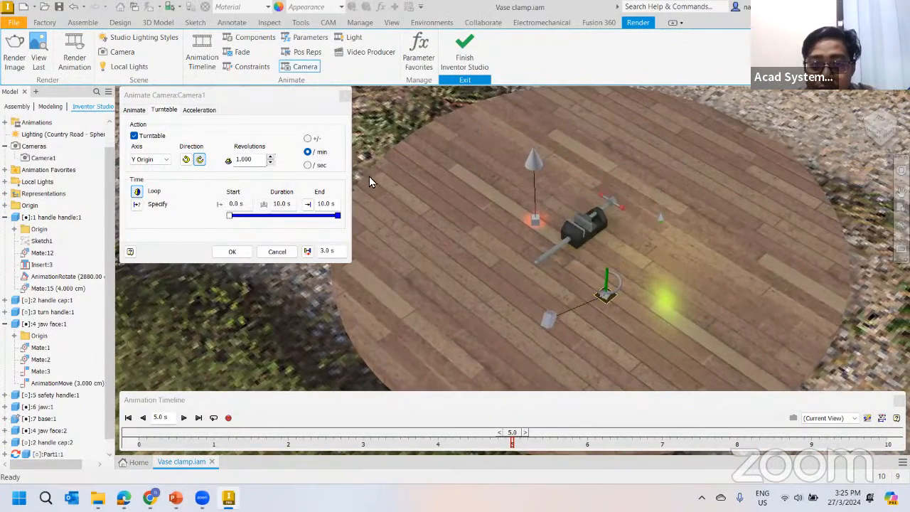
Set the turntable to 2 revolutions with the +/- option and apply the Camera1 animation
{"action": "double_click", "coordinate": [263, 162]}
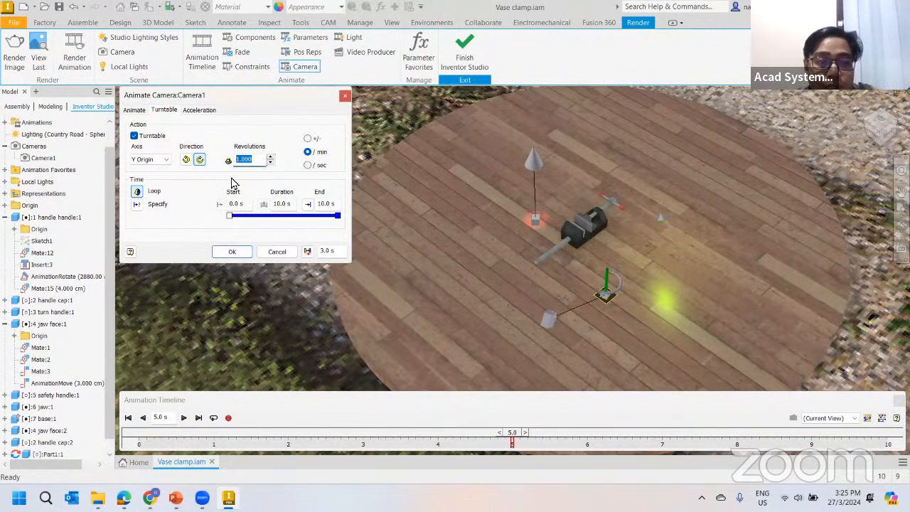
{"action": "left_click", "coordinate": [307, 165]}
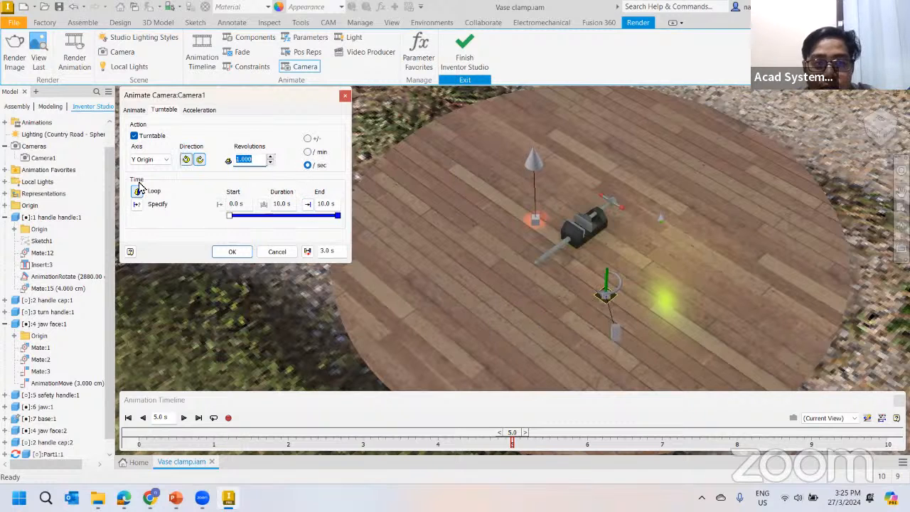
{"action": "left_click", "coordinate": [307, 151]}
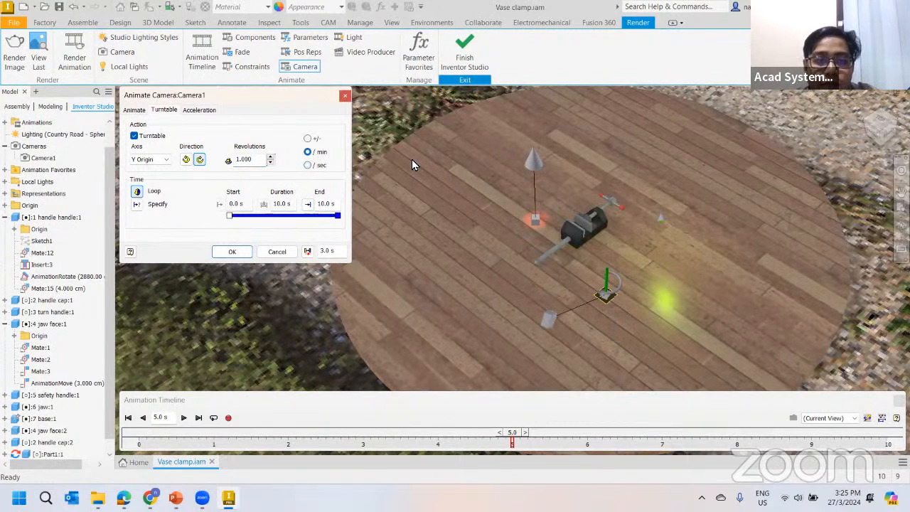
{"action": "left_click", "coordinate": [307, 139]}
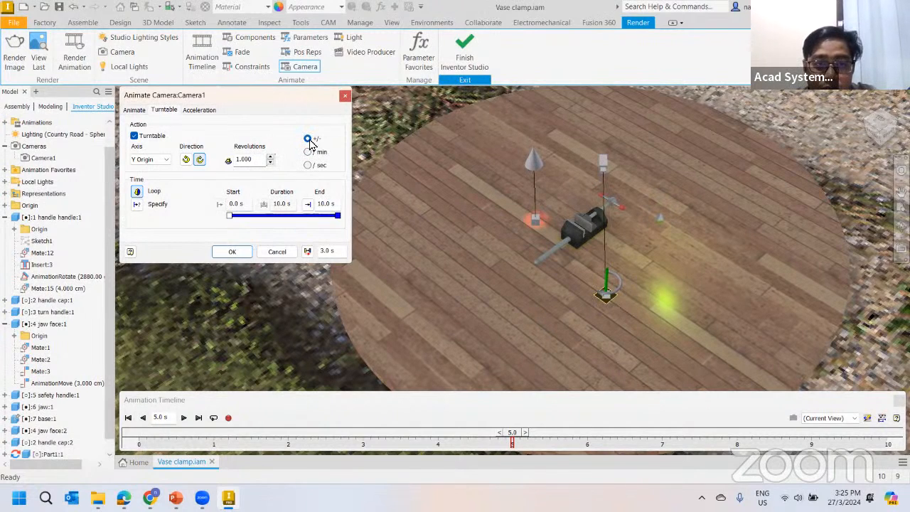
{"action": "double_click", "coordinate": [259, 161]}
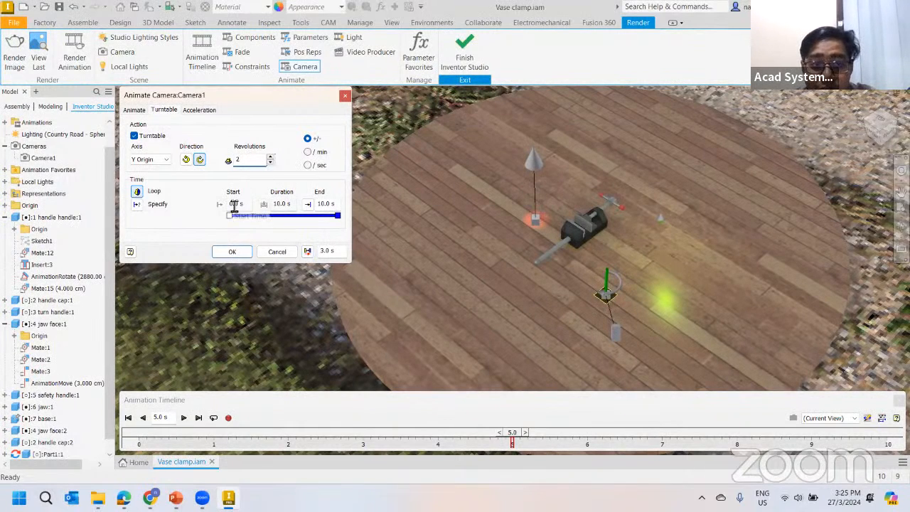
{"action": "left_click", "coordinate": [232, 253]}
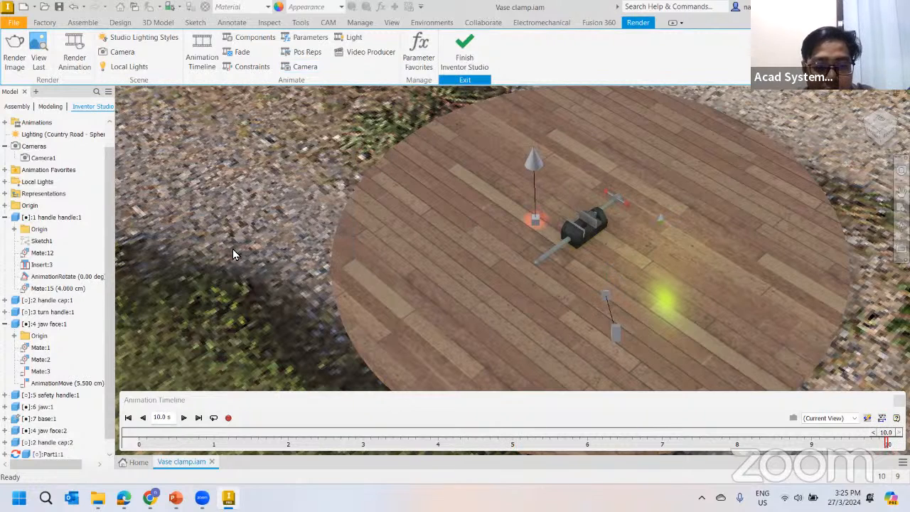
Expand the action editor to show the Camera1 track and play the animation from the start
{"action": "left_click", "coordinate": [881, 418]}
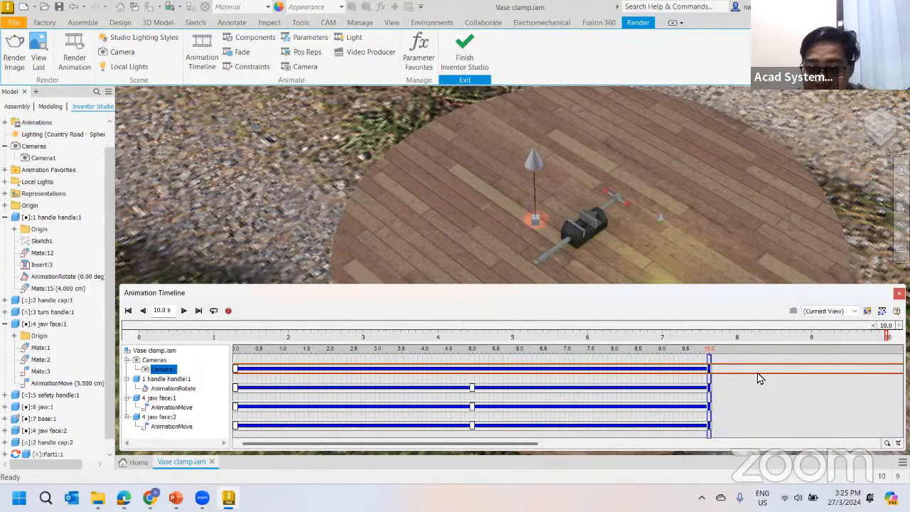
{"action": "left_click", "coordinate": [129, 311]}
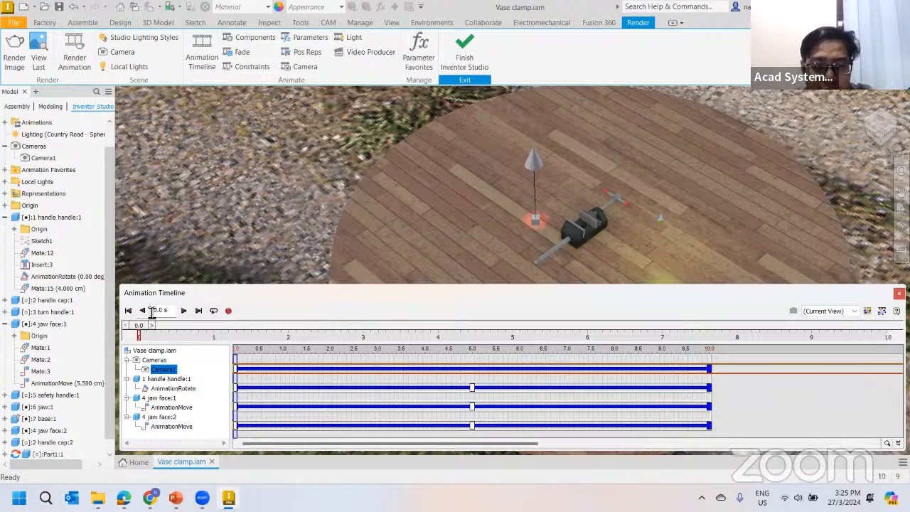
{"action": "left_click", "coordinate": [184, 310]}
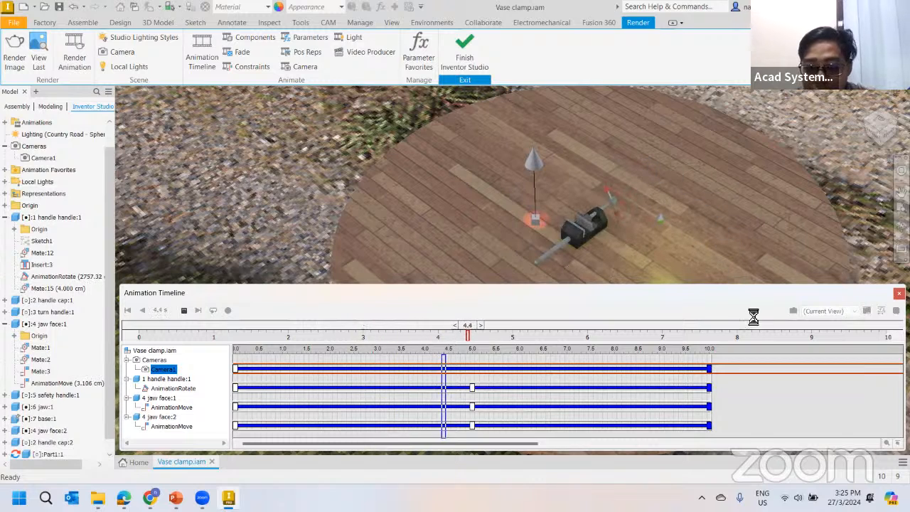
Stop the animation playback and compare the timeline's Camera1 view with the current view
{"action": "left_click", "coordinate": [184, 311]}
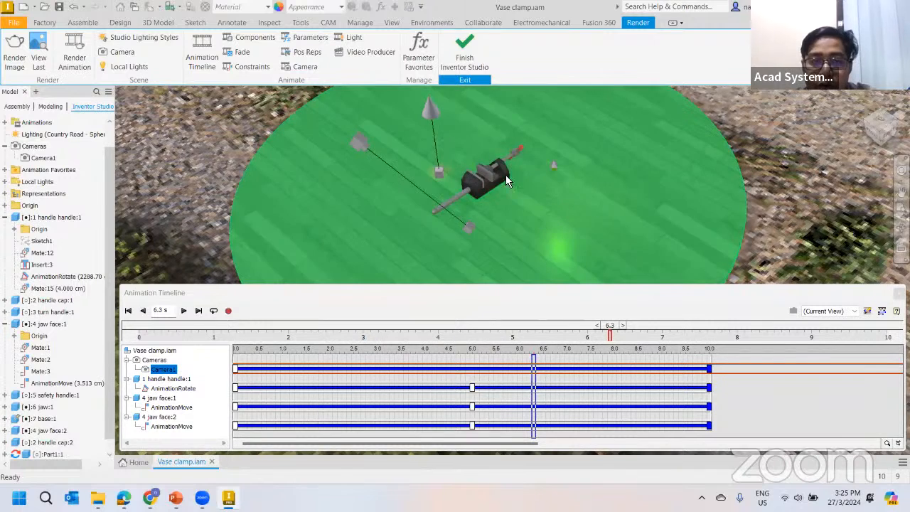
{"action": "left_click", "coordinate": [833, 314]}
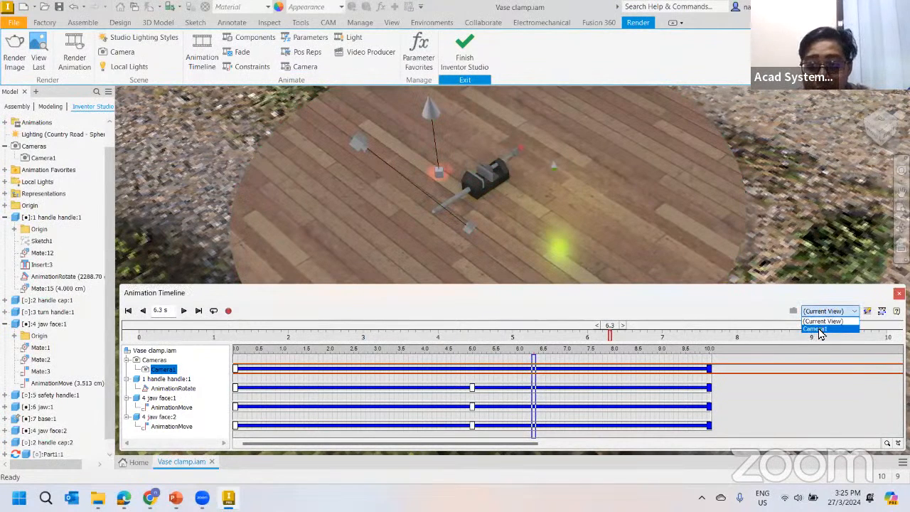
{"action": "left_click", "coordinate": [818, 329]}
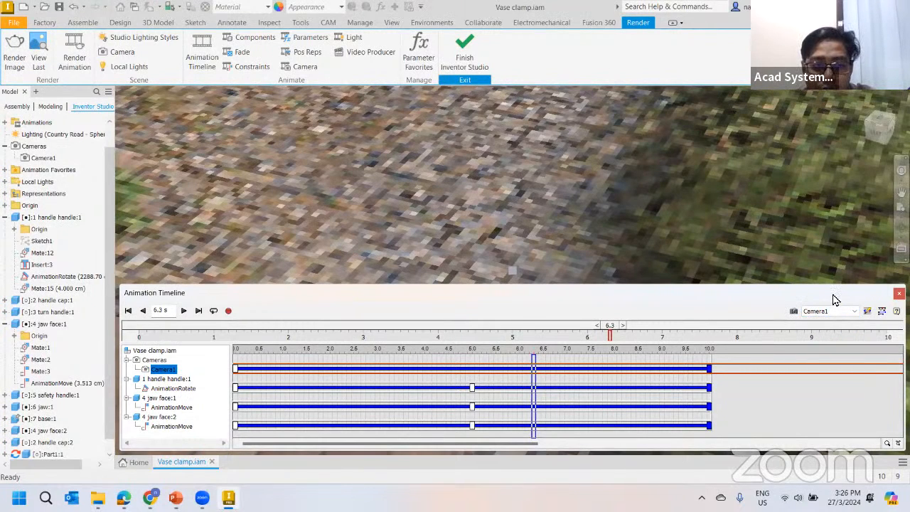
{"action": "left_click_drag", "start_coordinate": [833, 295], "coordinate": [837, 304]}
{"action": "scroll", "coordinate": [617, 221], "scroll_direction": "up", "scroll_amount": 8}
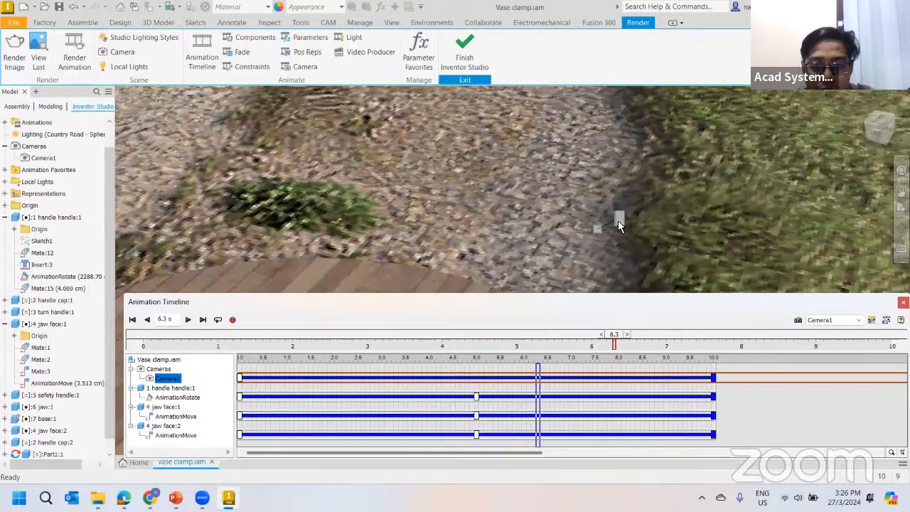
{"action": "left_click", "coordinate": [835, 322]}
{"action": "left_click", "coordinate": [836, 331]}
{"action": "left_click", "coordinate": [837, 323]}
{"action": "left_click", "coordinate": [838, 339]}
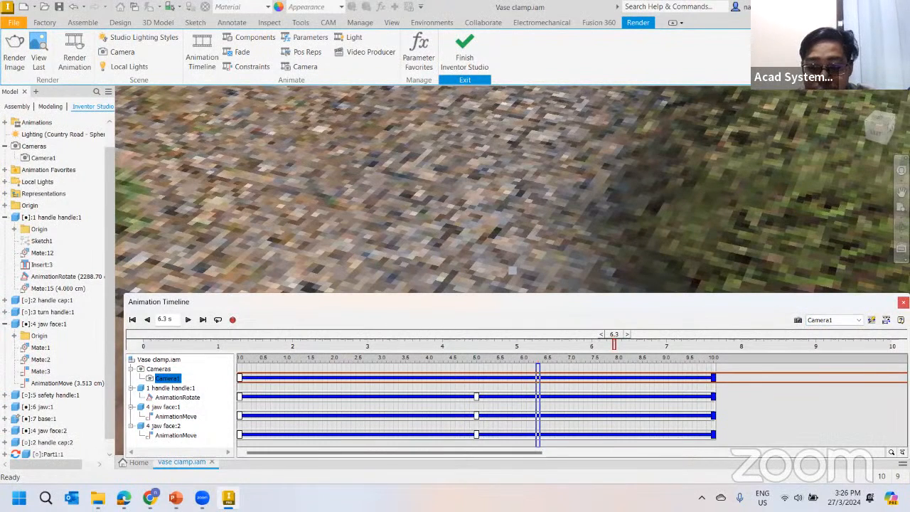
{"action": "left_click", "coordinate": [903, 303]}
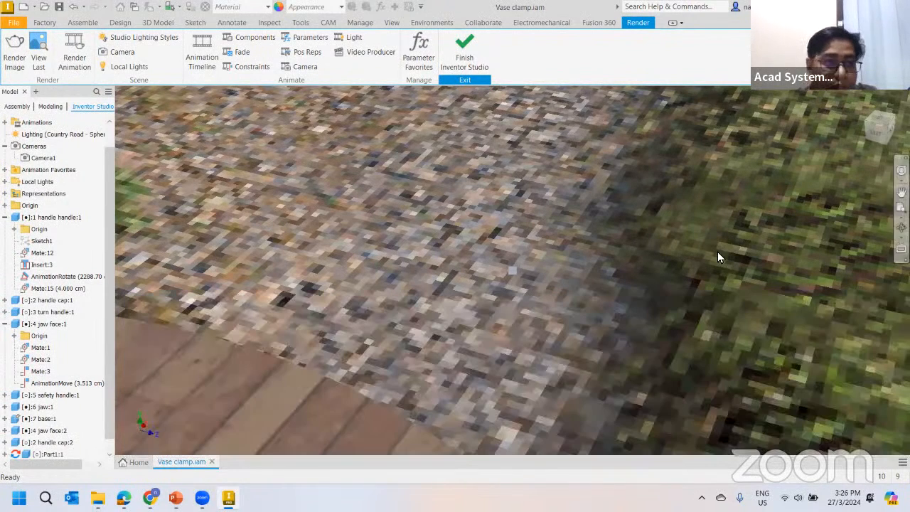
{"action": "right_click", "coordinate": [50, 162]}
{"action": "left_click", "coordinate": [82, 212]}
{"action": "scroll", "coordinate": [412, 308], "scroll_direction": "down", "scroll_amount": 10}
{"action": "middle_click_drag", "start_coordinate": [601, 200], "coordinate": [710, 124]}
{"action": "left_click", "coordinate": [275, 289]}
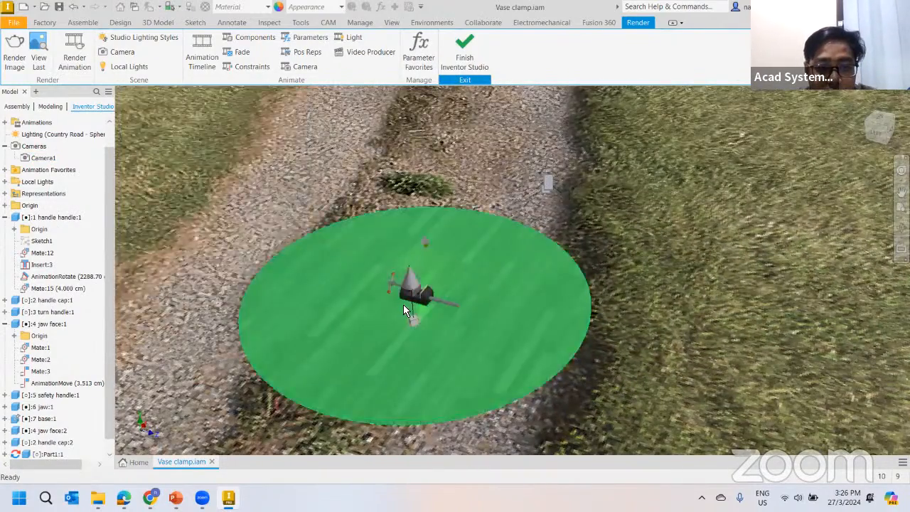
Frame the vise clamp close up from its left side and set Camera1 to that view
{"action": "scroll", "coordinate": [404, 304], "scroll_direction": "up", "scroll_amount": 8}
{"action": "scroll", "coordinate": [507, 306], "scroll_direction": "down", "scroll_amount": 3}
{"action": "middle_click_drag", "start_coordinate": [491, 321], "coordinate": [421, 337]}
{"action": "middle_click_drag", "start_coordinate": [463, 311], "coordinate": [414, 278]}
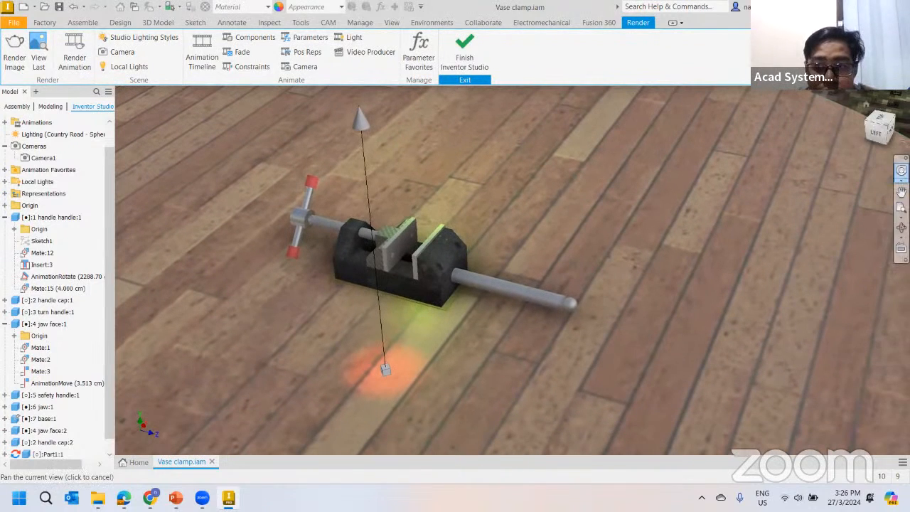
{"action": "middle_click_drag", "start_coordinate": [445, 241], "coordinate": [440, 217]}
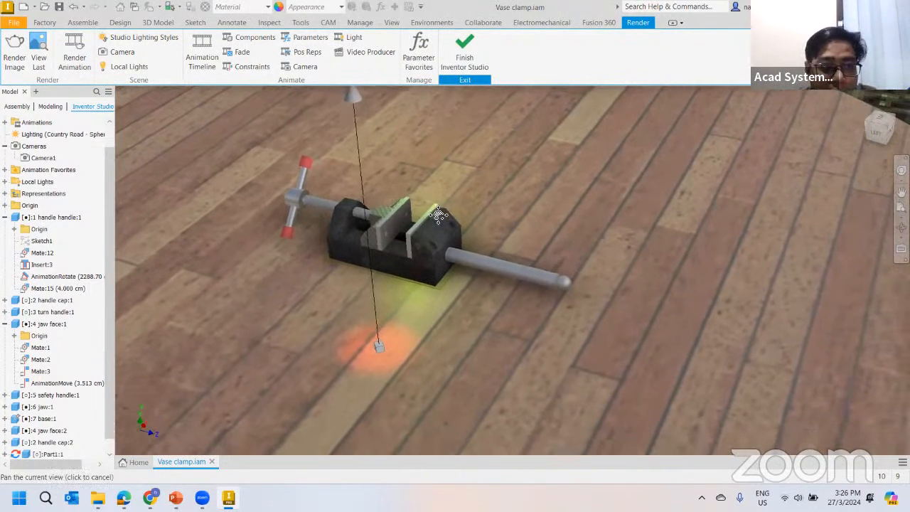
{"action": "right_click", "coordinate": [31, 148]}
{"action": "left_click", "coordinate": [72, 182]}
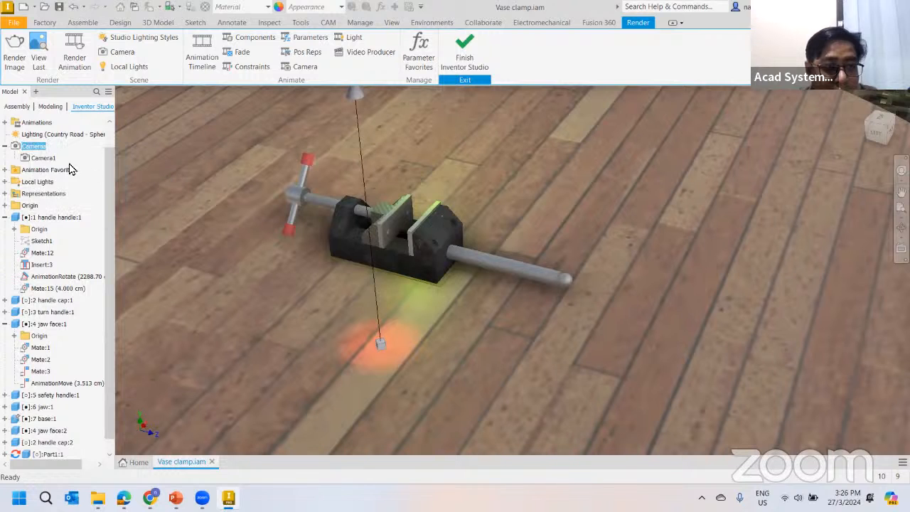
{"action": "right_click", "coordinate": [44, 157]}
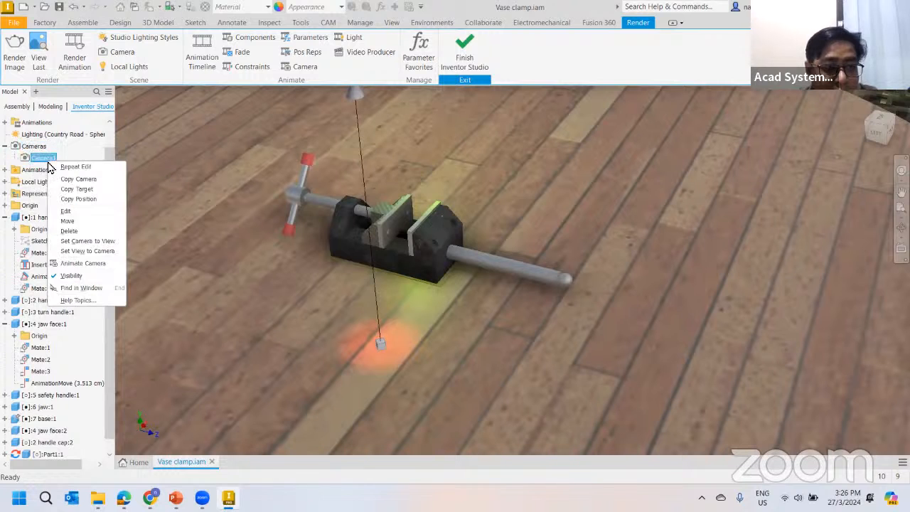
{"action": "left_click", "coordinate": [85, 241]}
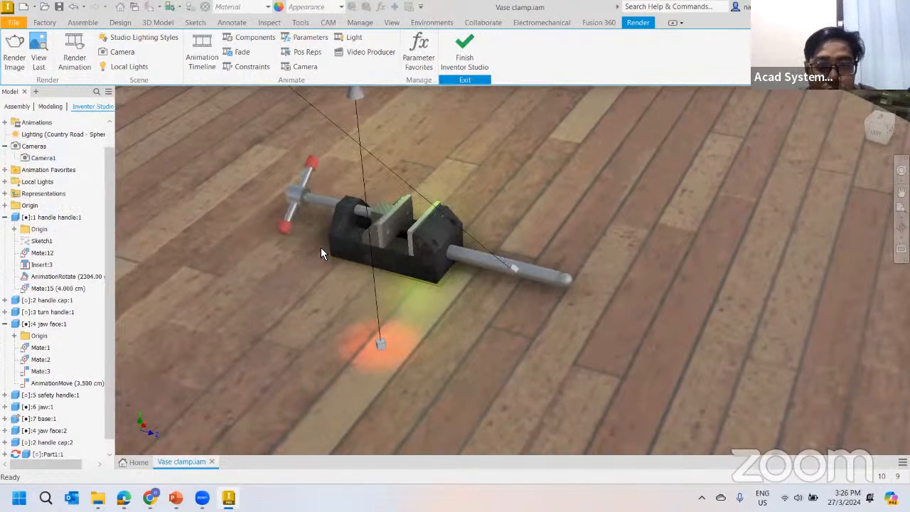
Reopen the animation timeline and switch its view to Camera1
{"action": "scroll", "coordinate": [339, 248], "scroll_direction": "down", "scroll_amount": 5}
{"action": "middle_click_drag", "start_coordinate": [339, 249], "coordinate": [459, 347]}
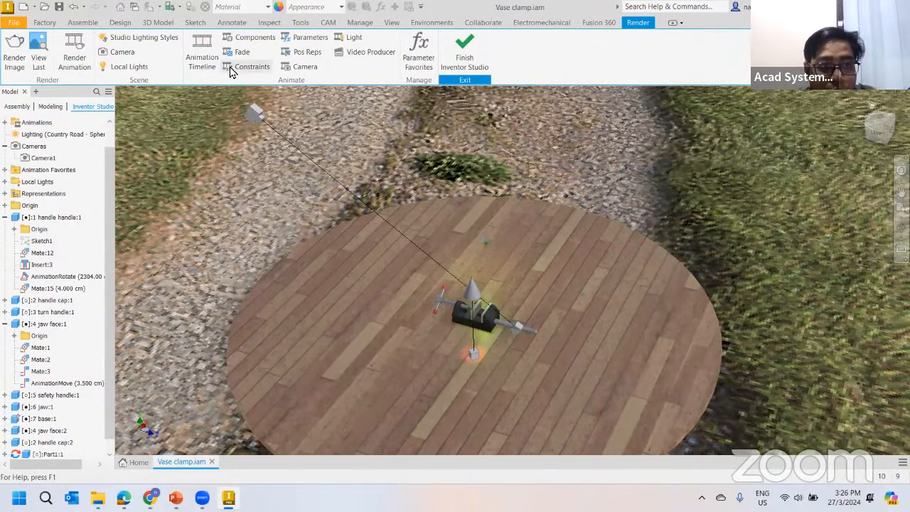
{"action": "left_click", "coordinate": [205, 66]}
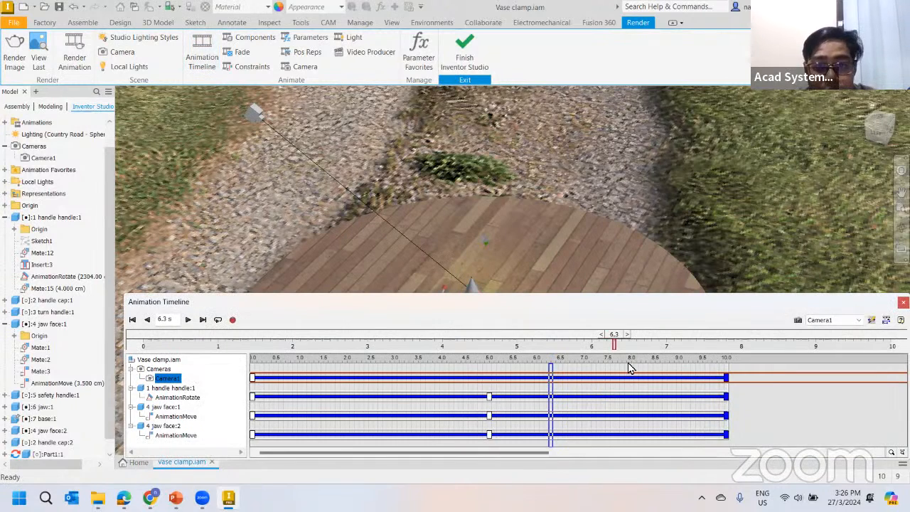
{"action": "left_click", "coordinate": [849, 321]}
{"action": "left_click", "coordinate": [841, 330]}
{"action": "left_click", "coordinate": [840, 320]}
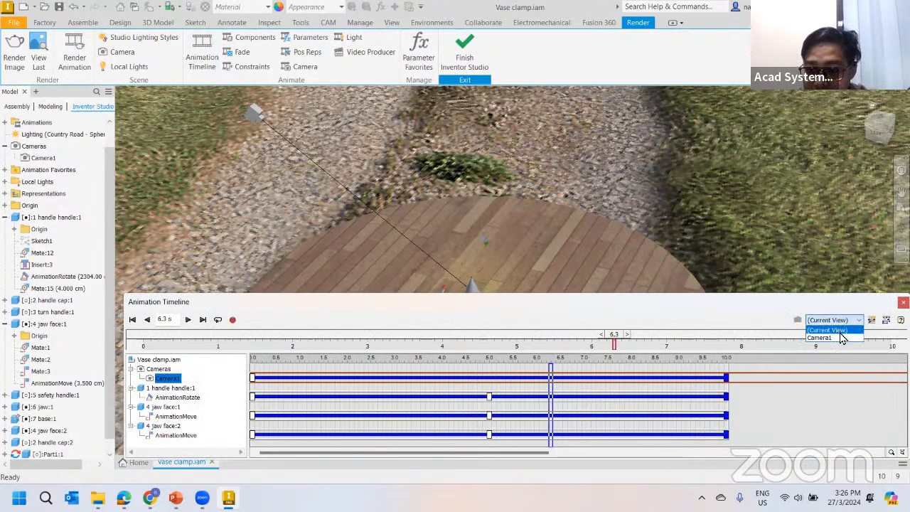
{"action": "left_click", "coordinate": [841, 338]}
{"action": "left_click", "coordinate": [903, 302]}
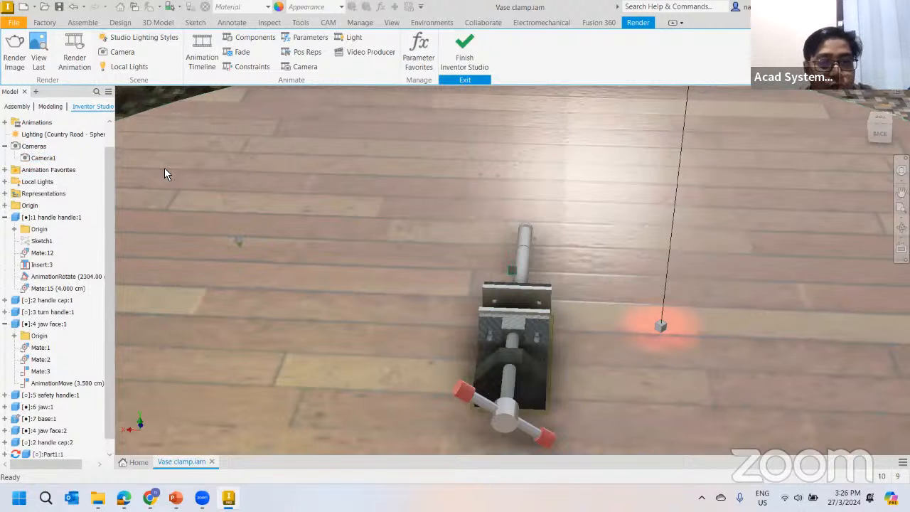
Play the rest of the animation from 6.3 s through Camera1
{"action": "middle_click_drag", "start_coordinate": [492, 287], "coordinate": [474, 273]}
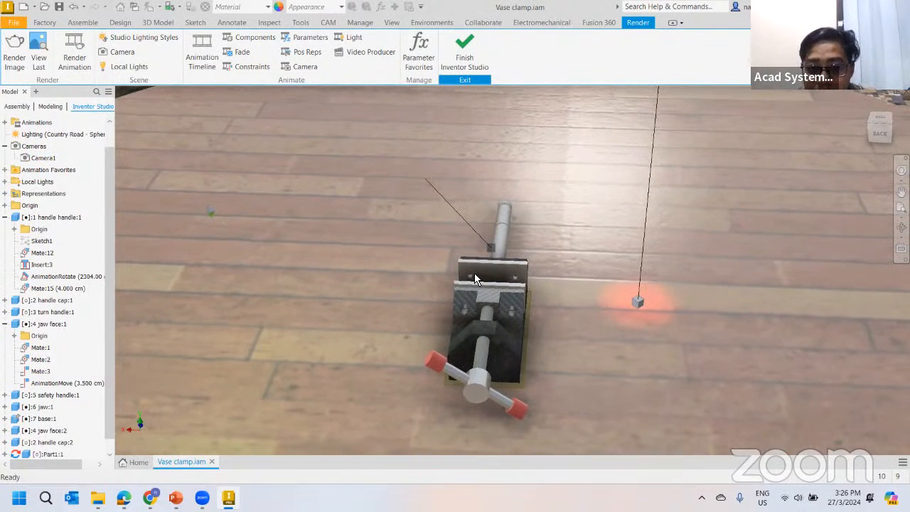
{"action": "left_click", "coordinate": [202, 63]}
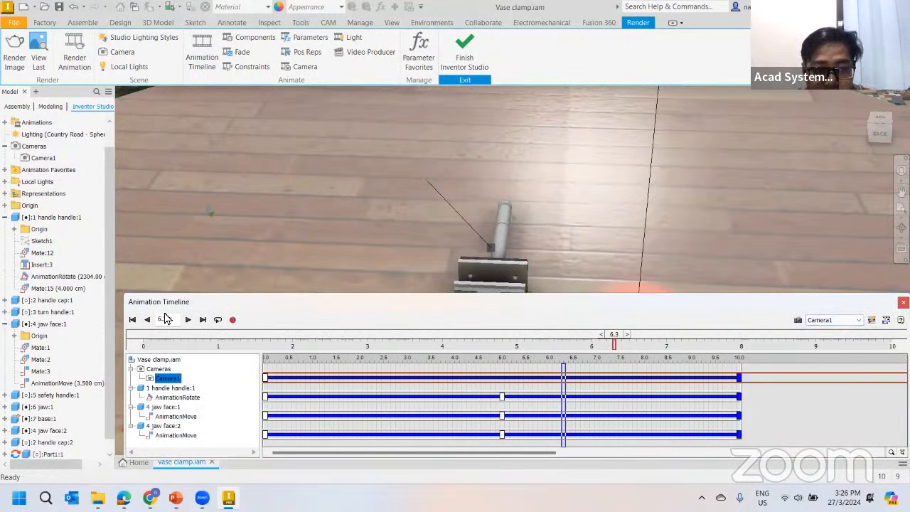
{"action": "left_click", "coordinate": [188, 319]}
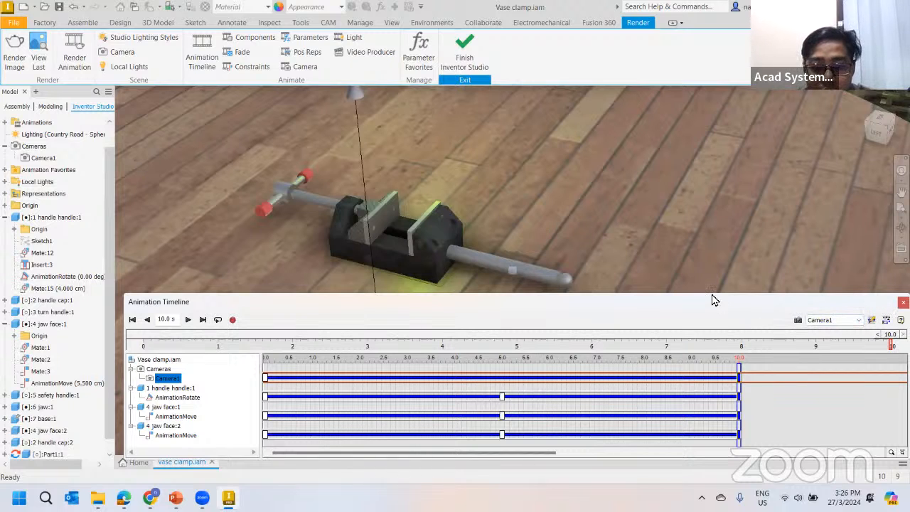
{"action": "left_click_drag", "start_coordinate": [715, 300], "coordinate": [702, 274]}
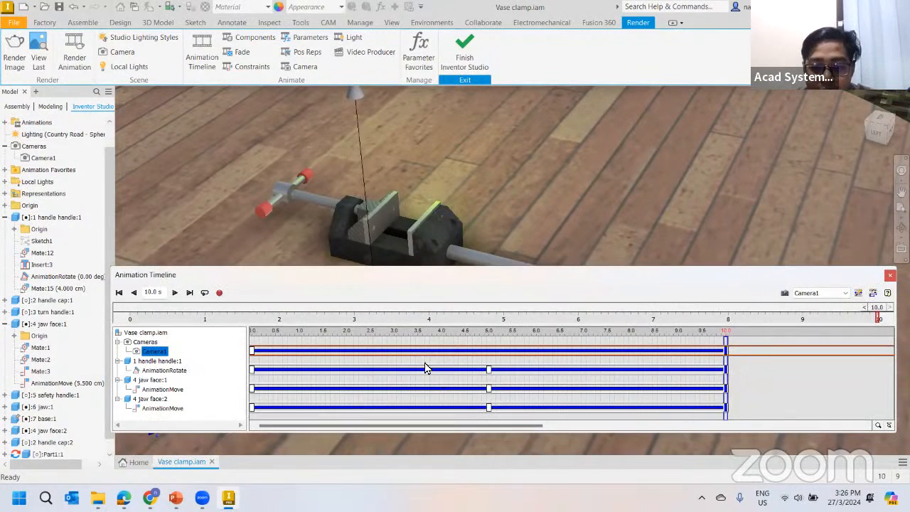
Edit the Camera1 animation on the timeline and set its turntable to 0.5 revolutions
{"action": "right_click", "coordinate": [40, 158]}
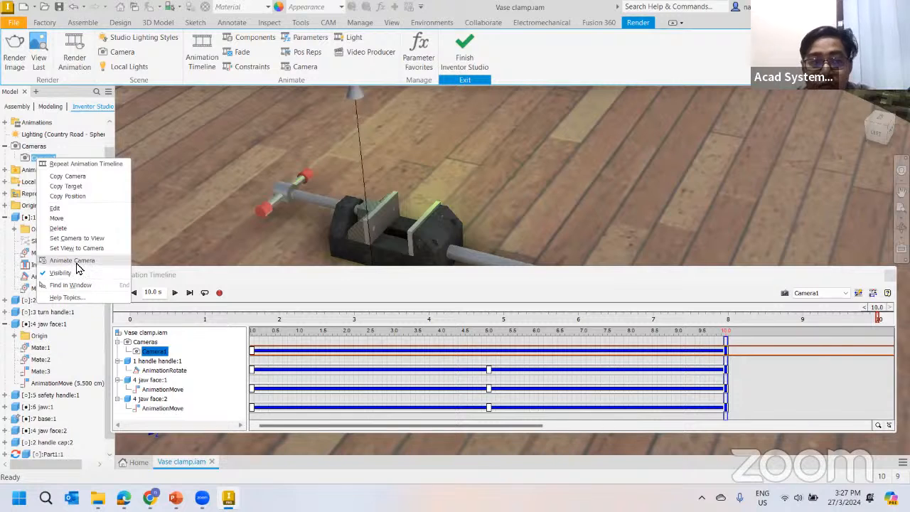
{"action": "left_click", "coordinate": [353, 355]}
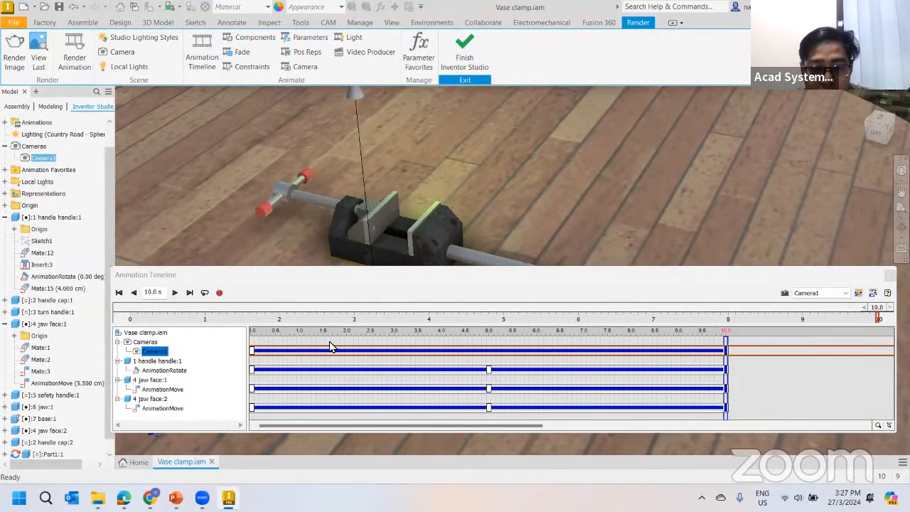
{"action": "double_click", "coordinate": [328, 351]}
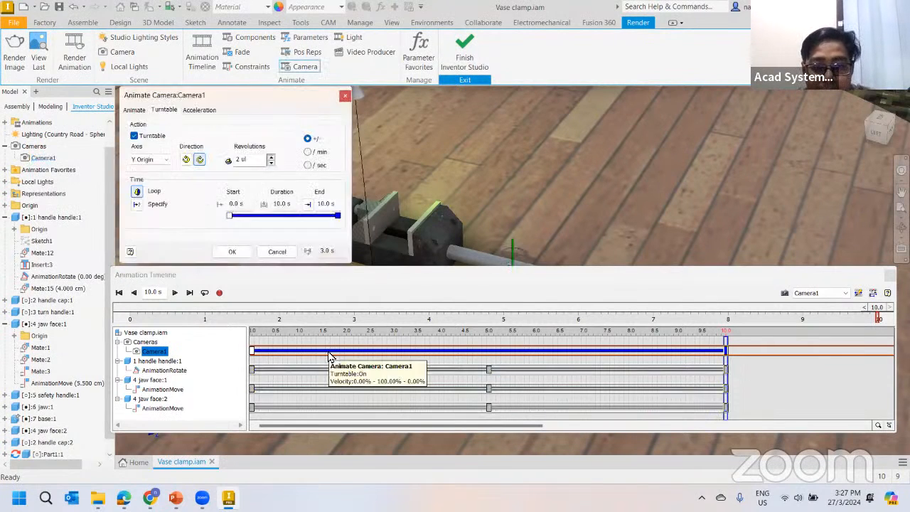
{"action": "left_click", "coordinate": [253, 159]}
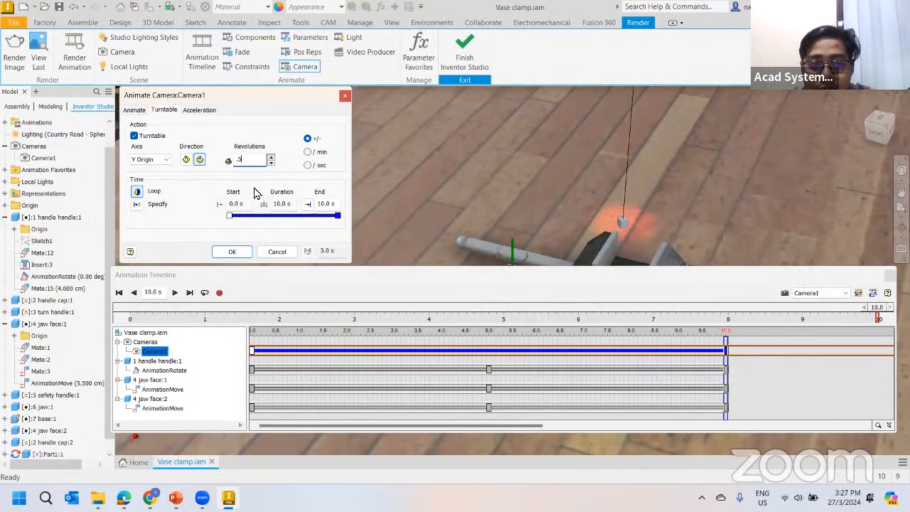
{"action": "left_click", "coordinate": [232, 252]}
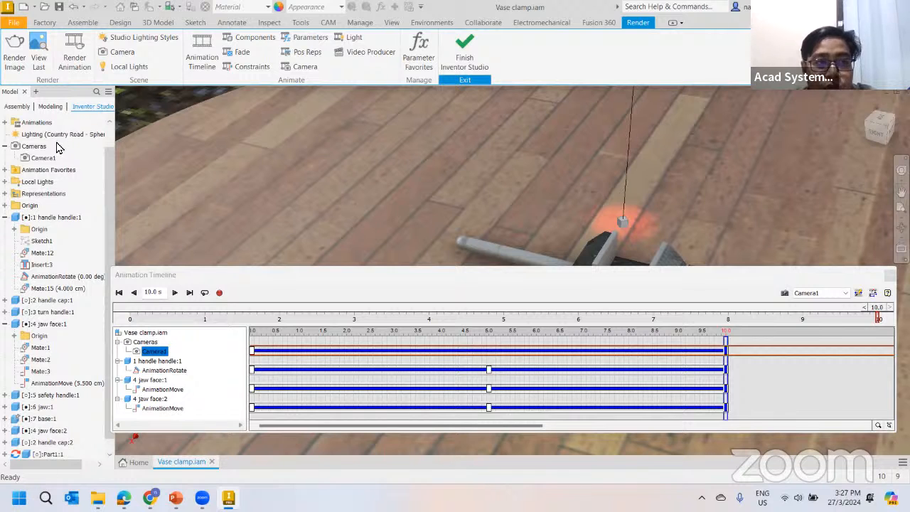
{"action": "left_click", "coordinate": [122, 54]}
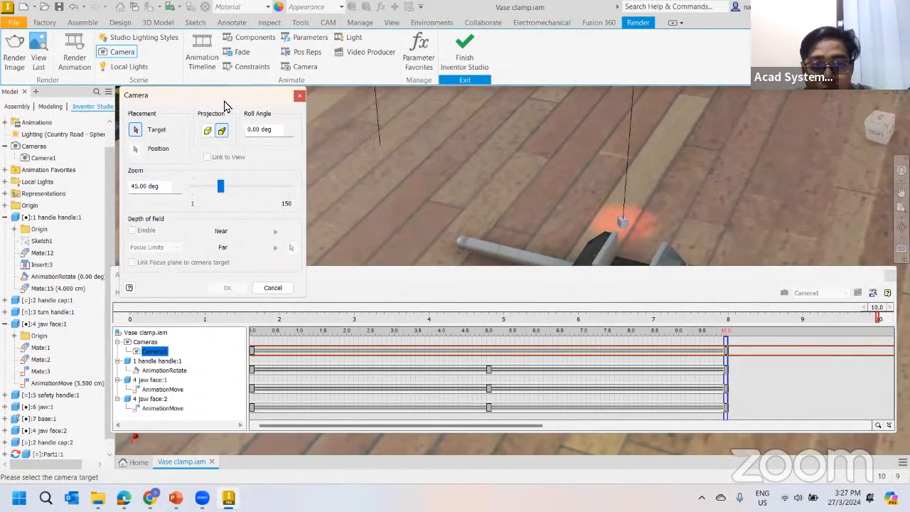
{"action": "left_click", "coordinate": [299, 95]}
{"action": "left_click", "coordinate": [889, 276]}
Orbit to a low close-up of the vise clamp from its safety handle end and create a new camera from that view
{"action": "scroll", "coordinate": [581, 251], "scroll_direction": "down", "scroll_amount": 5}
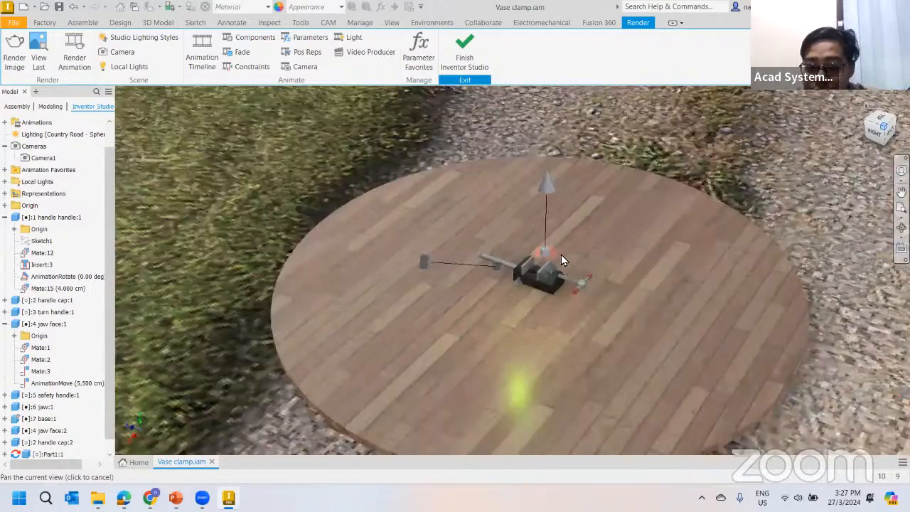
{"action": "scroll", "coordinate": [581, 250], "scroll_direction": "up", "scroll_amount": 5}
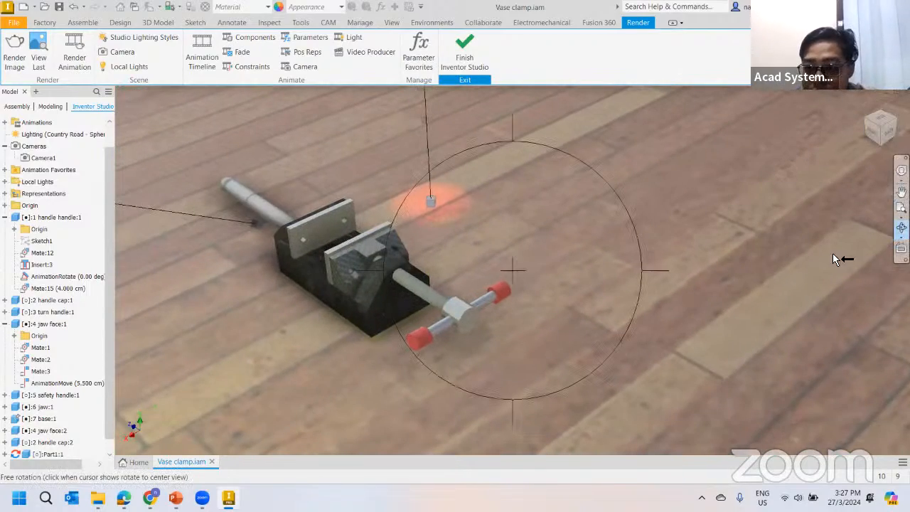
{"action": "left_click", "coordinate": [902, 228]}
{"action": "left_click_drag", "start_coordinate": [662, 272], "coordinate": [711, 183]}
{"action": "left_click_drag", "start_coordinate": [630, 205], "coordinate": [660, 162]}
{"action": "left_click_drag", "start_coordinate": [666, 279], "coordinate": [673, 254]}
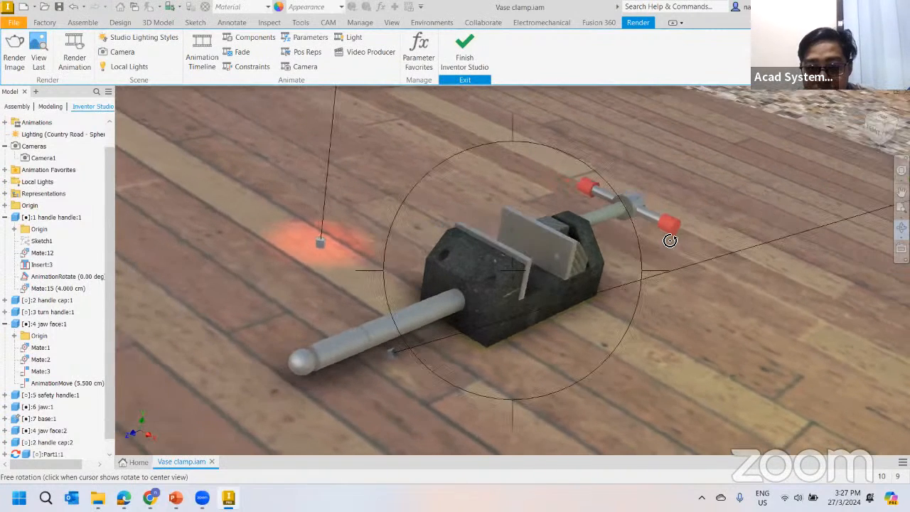
{"action": "left_click_drag", "start_coordinate": [614, 191], "coordinate": [602, 154]}
{"action": "key", "text": "Escape"}
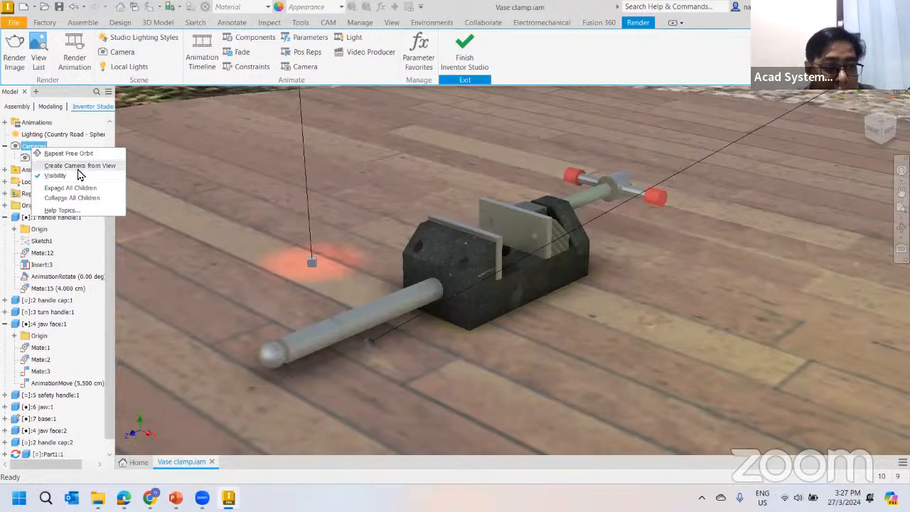
{"action": "left_click", "coordinate": [79, 168]}
Start a Camera2 animation ending at 10.0 s and link its camera definition to the view
{"action": "left_click", "coordinate": [45, 147]}
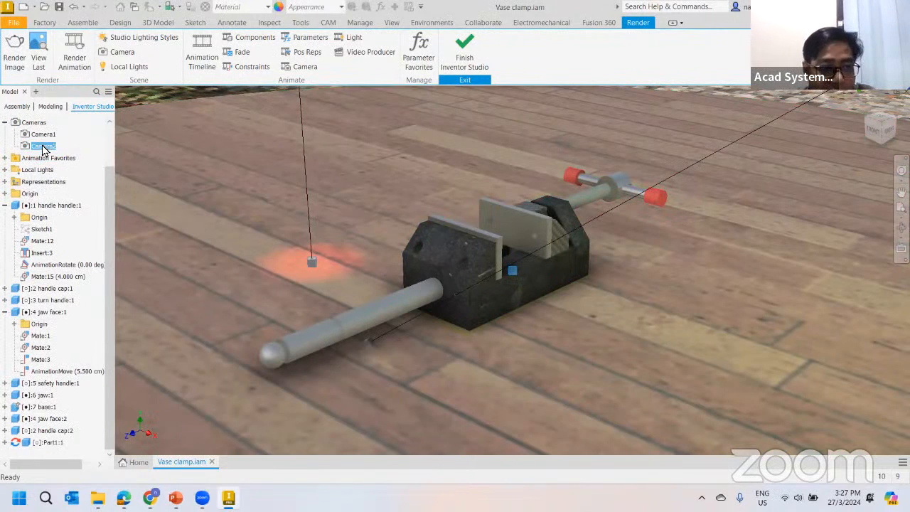
{"action": "right_click", "coordinate": [44, 148]}
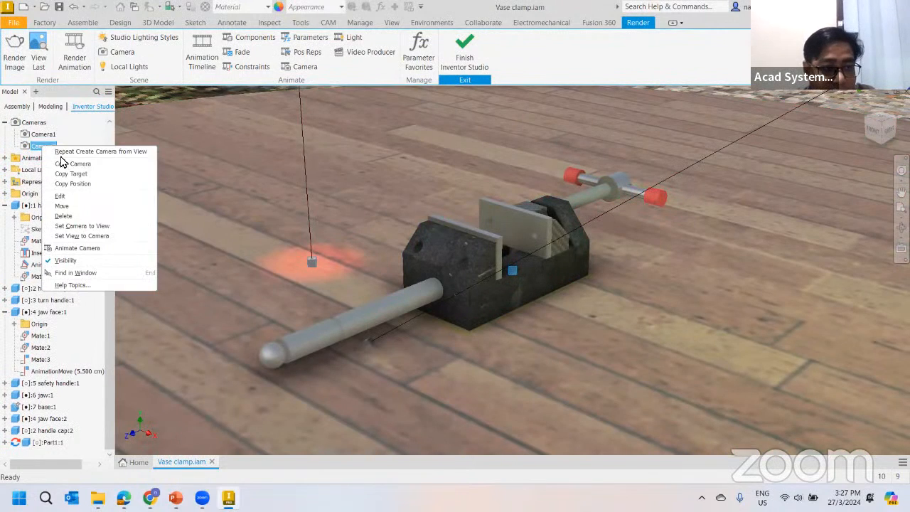
{"action": "left_click", "coordinate": [78, 249]}
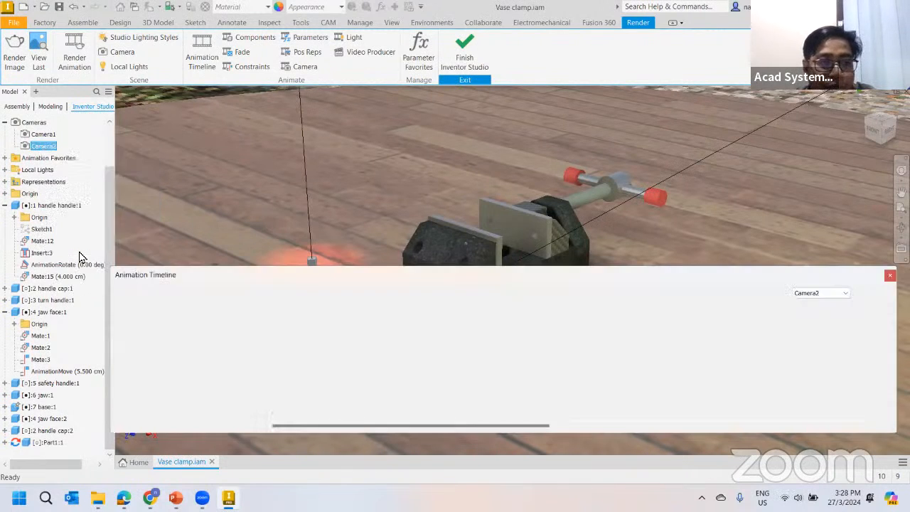
{"action": "left_click", "coordinate": [326, 204]}
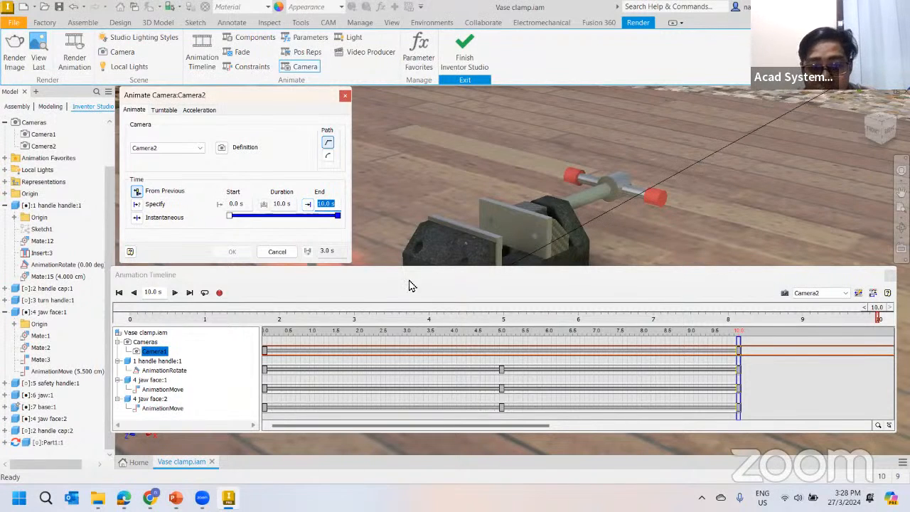
{"action": "left_click", "coordinate": [221, 148]}
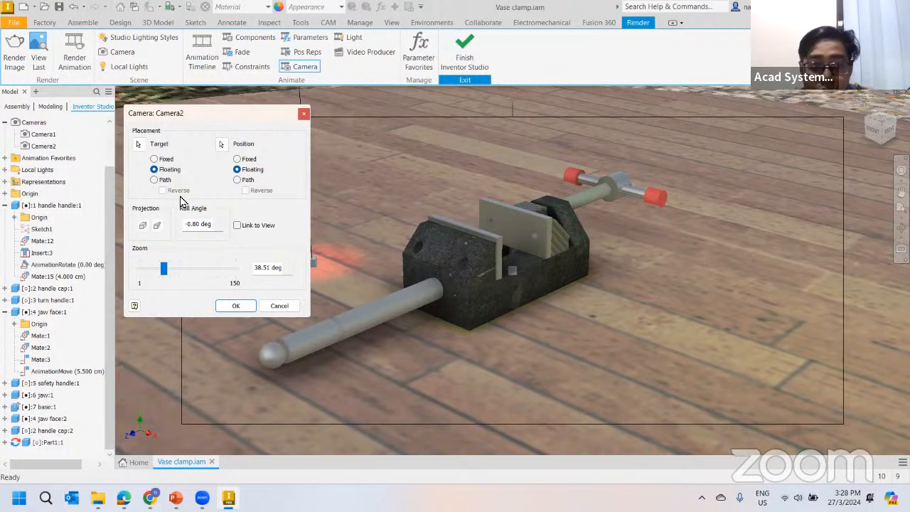
{"action": "left_click", "coordinate": [238, 226]}
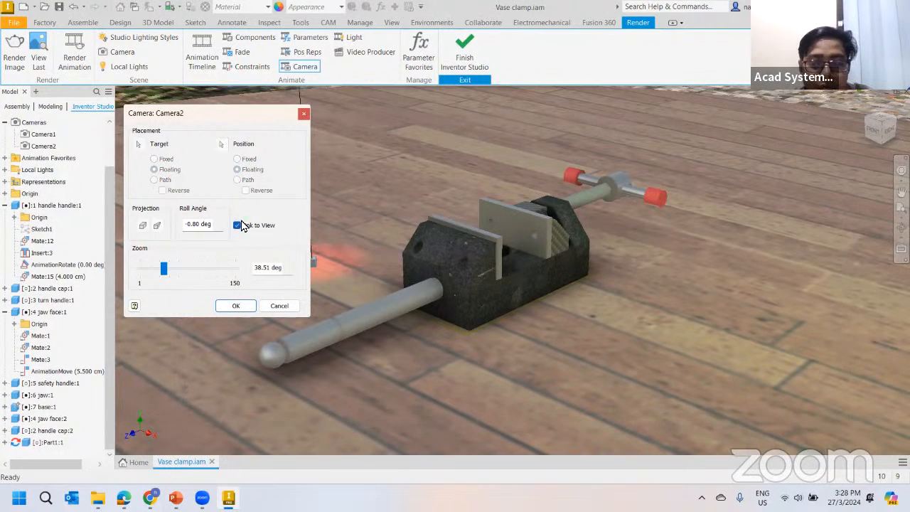
Orbit the linked view around to the back of the assembly and rotate it upright
{"action": "left_click", "coordinate": [902, 228]}
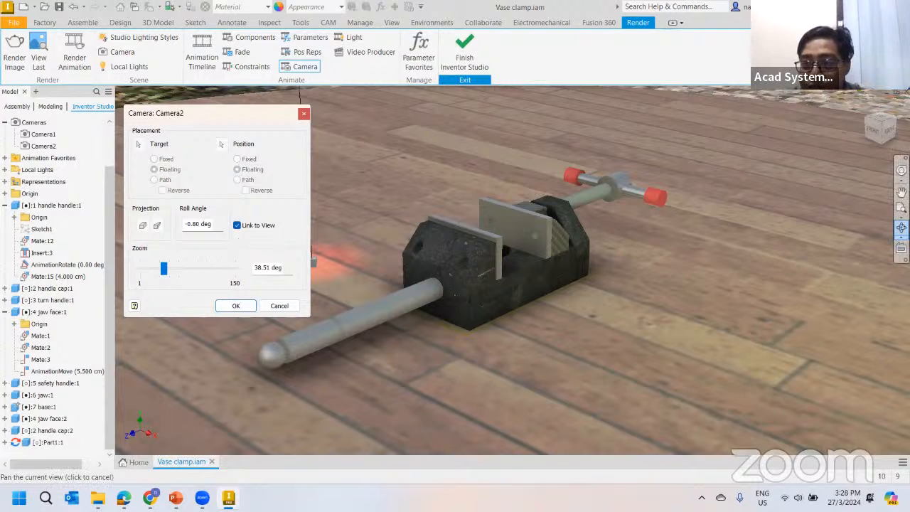
{"action": "left_click", "coordinate": [902, 236]}
{"action": "left_click", "coordinate": [814, 247]}
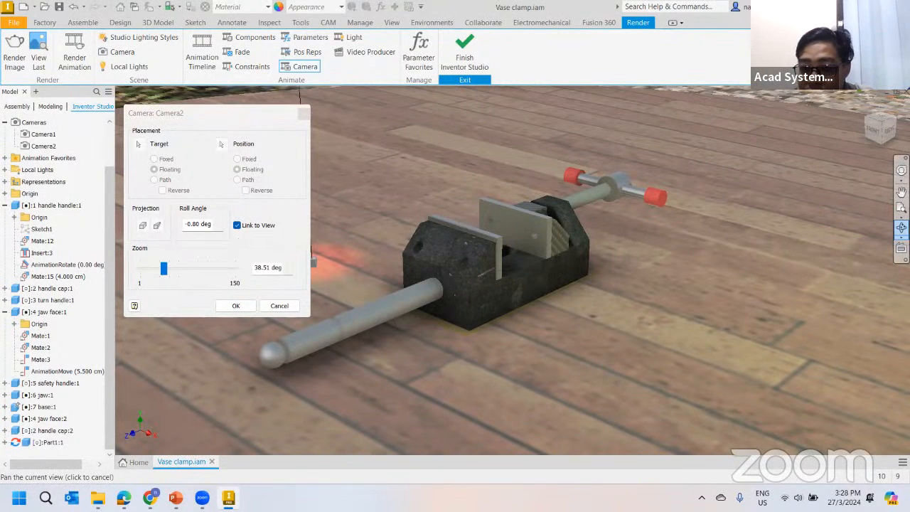
{"action": "left_click_drag", "start_coordinate": [662, 264], "coordinate": [516, 152]}
{"action": "left_click_drag", "start_coordinate": [647, 275], "coordinate": [562, 280]}
{"action": "left_click", "coordinate": [889, 125]}
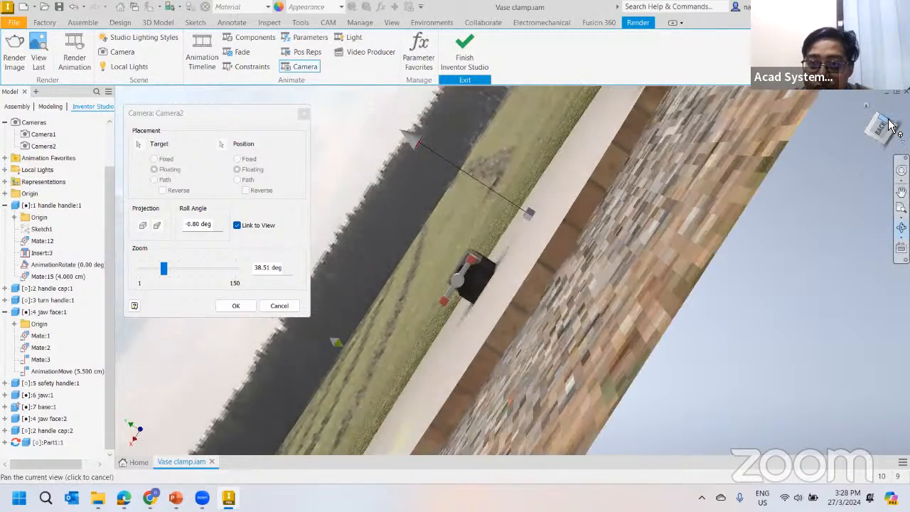
{"action": "left_click", "coordinate": [880, 137]}
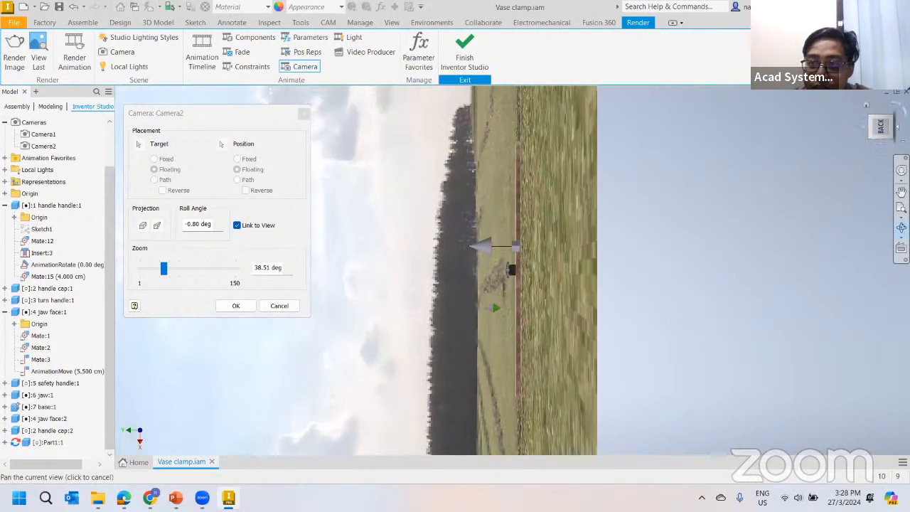
{"action": "left_click", "coordinate": [898, 107]}
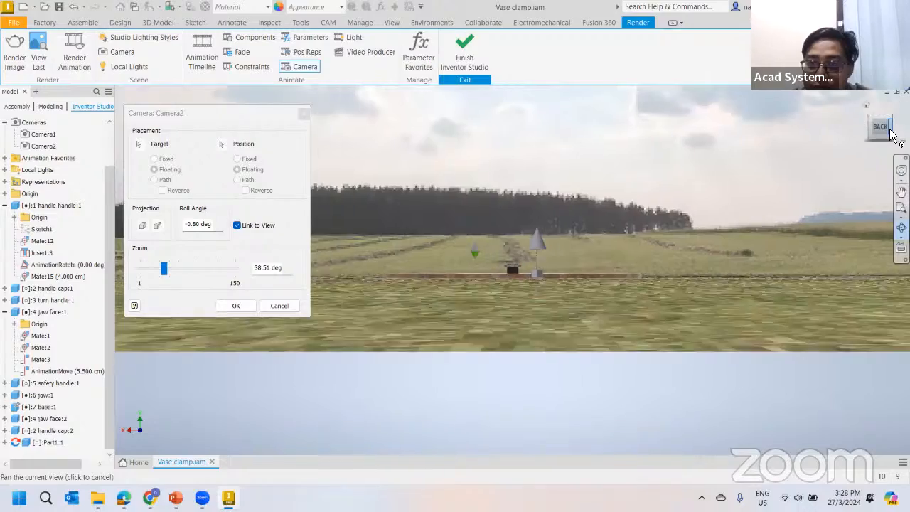
{"action": "left_click", "coordinate": [890, 131]}
Frame a raised close-up of the vise clamp from its red-capped turn handle end
{"action": "middle_click_drag", "start_coordinate": [617, 241], "coordinate": [527, 274], "text": "shift"}
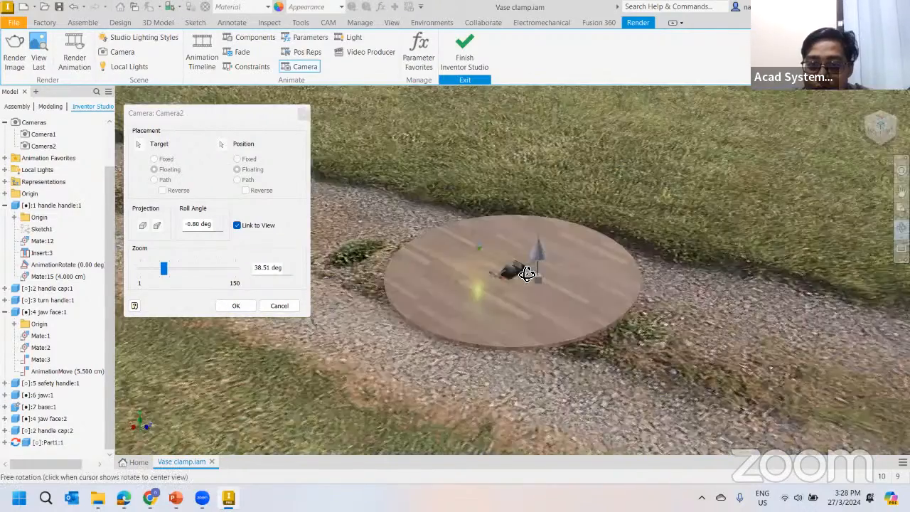
{"action": "scroll", "coordinate": [527, 273], "scroll_direction": "up", "scroll_amount": 5}
{"action": "left_click_drag", "start_coordinate": [517, 129], "coordinate": [516, 117]}
{"action": "scroll", "coordinate": [509, 242], "scroll_direction": "up", "scroll_amount": 5}
{"action": "mouse_move", "coordinate": [510, 237]}
{"action": "middle_mouse_down"}
{"action": "mouse_move", "coordinate": [518, 220]}
{"action": "mouse_move", "coordinate": [530, 244]}
{"action": "mouse_move", "coordinate": [524, 235]}
{"action": "middle_mouse_up"}
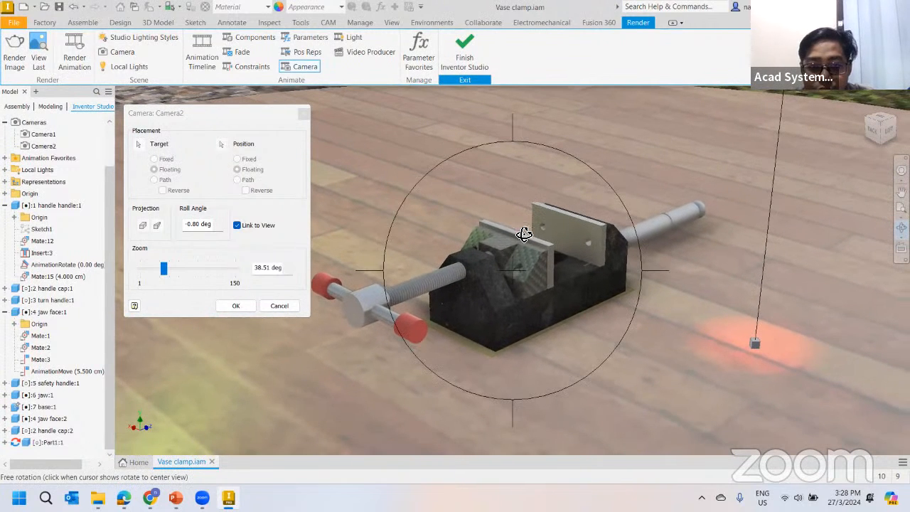
Unlink Camera2 from the view, inspect its frustum from farther out, and link it to the view again
{"action": "left_click", "coordinate": [239, 228]}
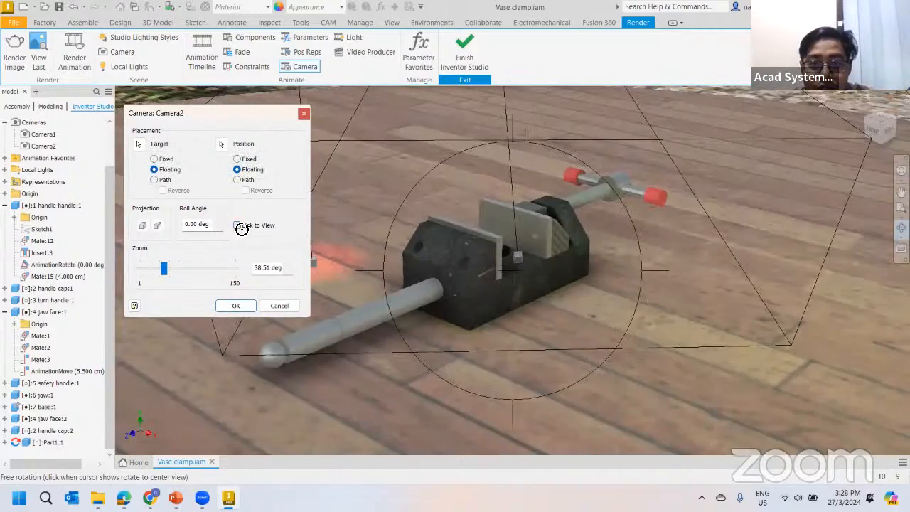
{"action": "left_click", "coordinate": [239, 226]}
{"action": "left_click_drag", "start_coordinate": [510, 118], "coordinate": [517, 171]}
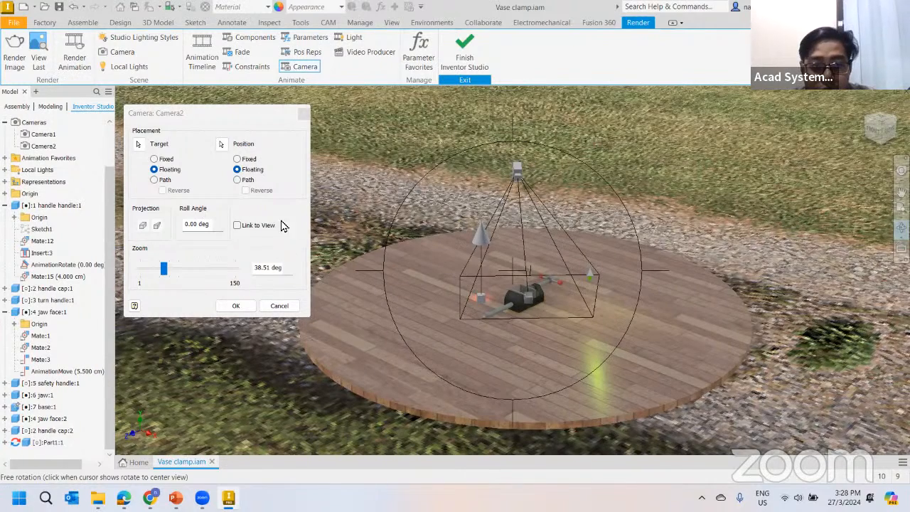
{"action": "left_click", "coordinate": [238, 226]}
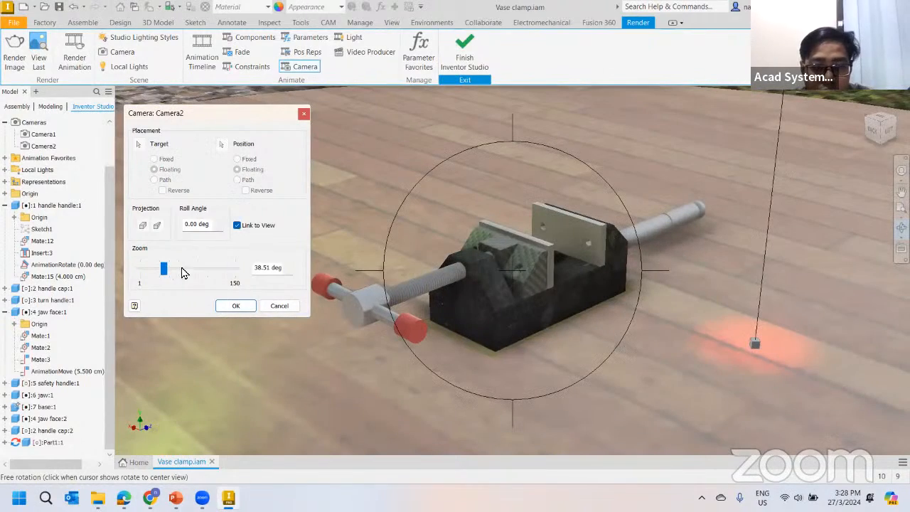
Set Camera2's zoom to 47.70 deg and apply its animation from 0 to 10 s
{"action": "mouse_move", "coordinate": [163, 272]}
{"action": "left_mouse_down"}
{"action": "mouse_move", "coordinate": [138, 270]}
{"action": "mouse_move", "coordinate": [169, 277]}
{"action": "left_mouse_up"}
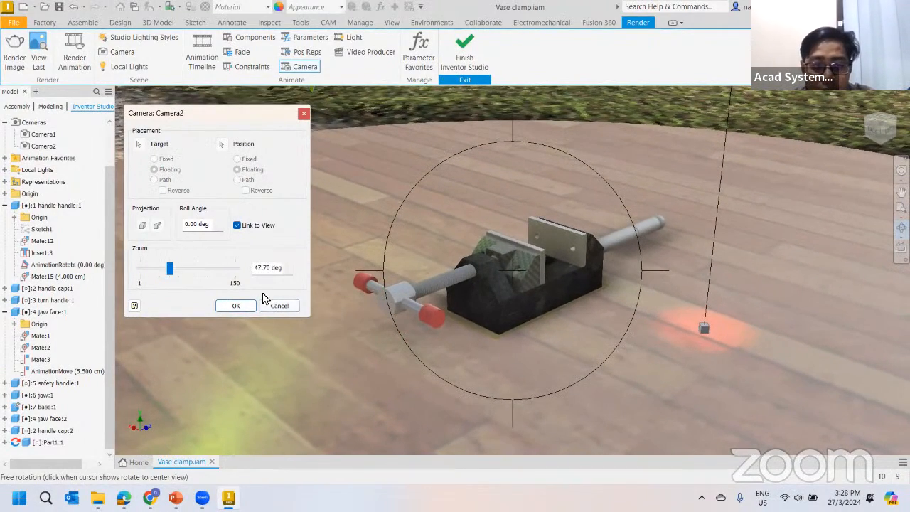
{"action": "left_click", "coordinate": [237, 307]}
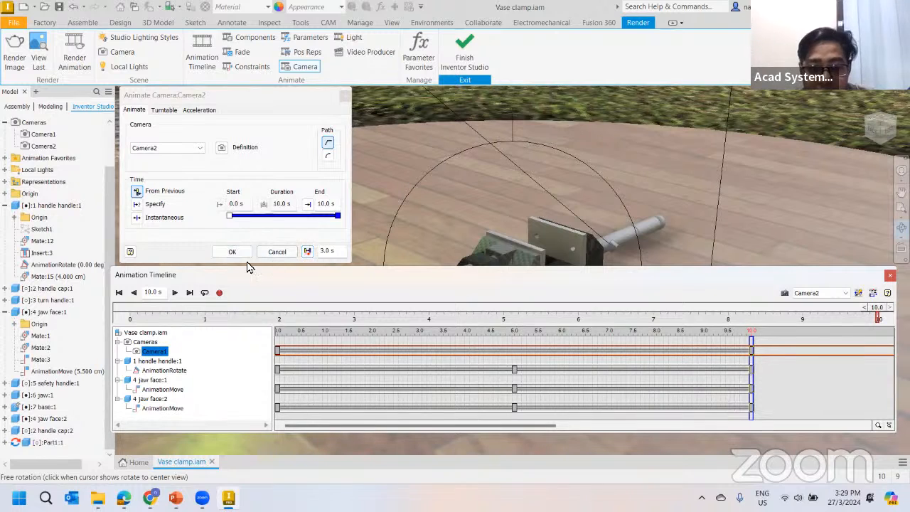
{"action": "left_click", "coordinate": [235, 253]}
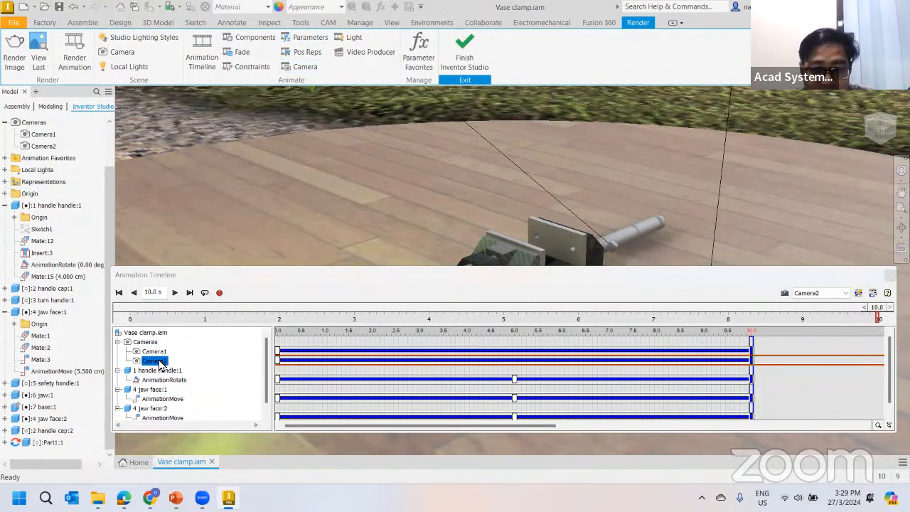
Play the full animation from the start through Camera2 with the timeline collapsed, and close the timeline
{"action": "left_click", "coordinate": [827, 293]}
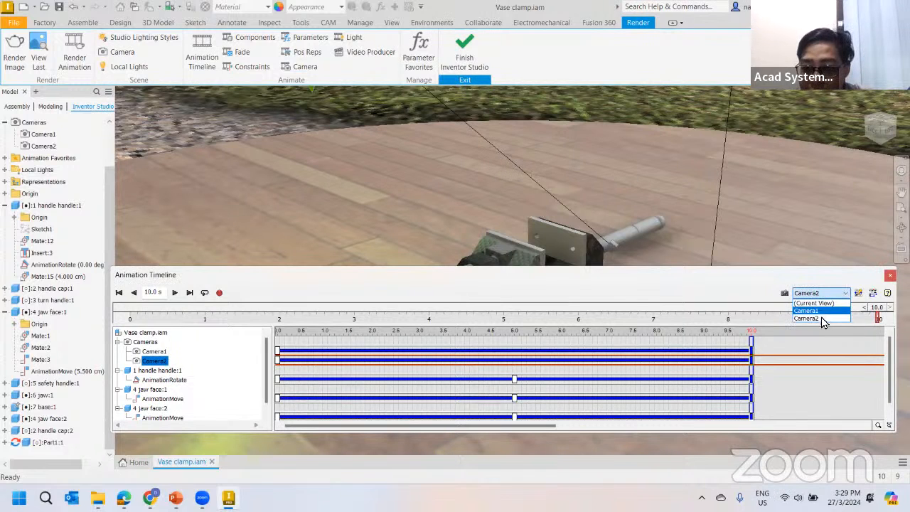
{"action": "left_click", "coordinate": [821, 318]}
{"action": "left_click", "coordinate": [873, 293]}
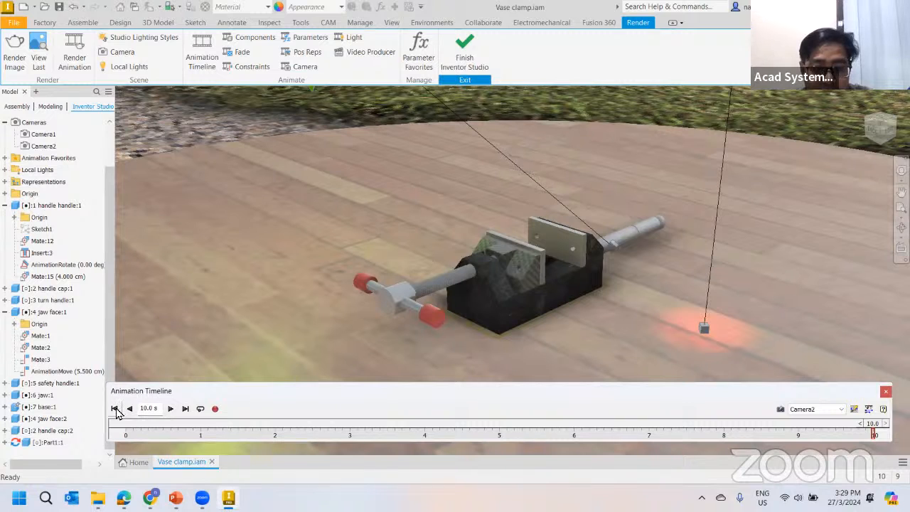
{"action": "left_click", "coordinate": [114, 409]}
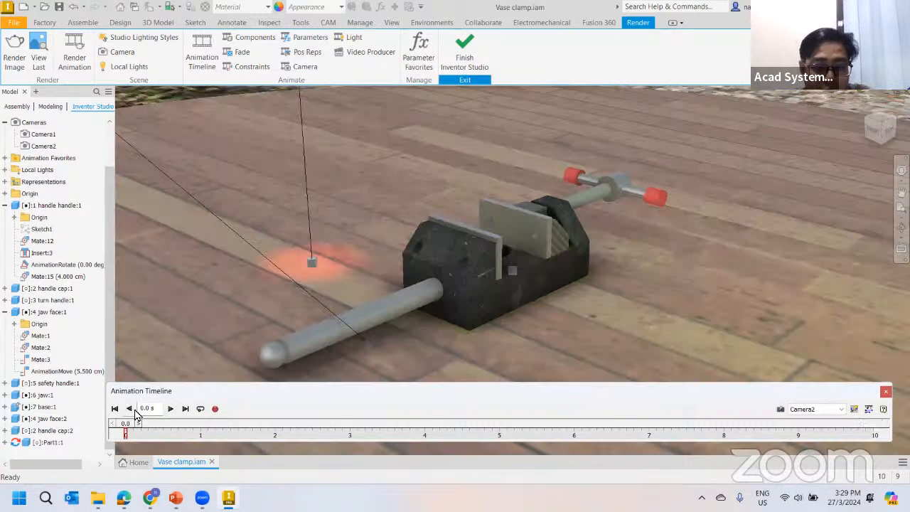
{"action": "left_click", "coordinate": [171, 409]}
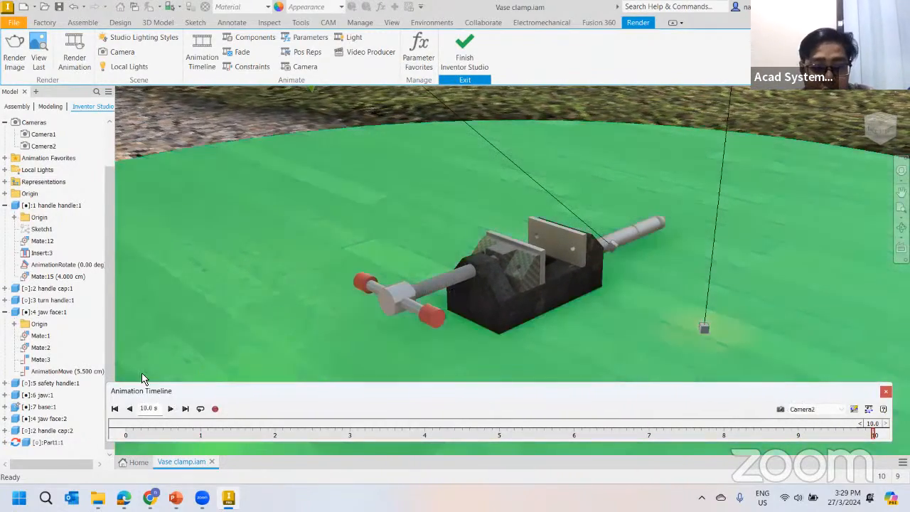
{"action": "left_click", "coordinate": [170, 408]}
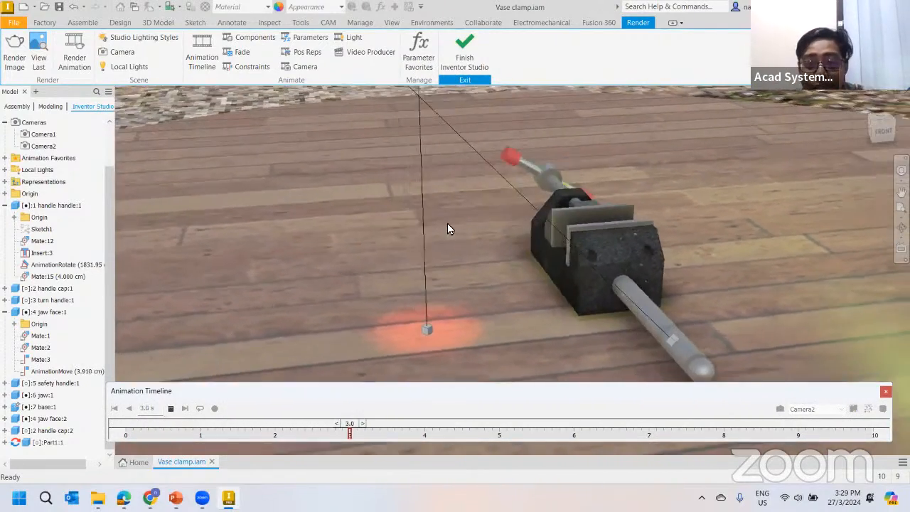
{"action": "left_click", "coordinate": [885, 393]}
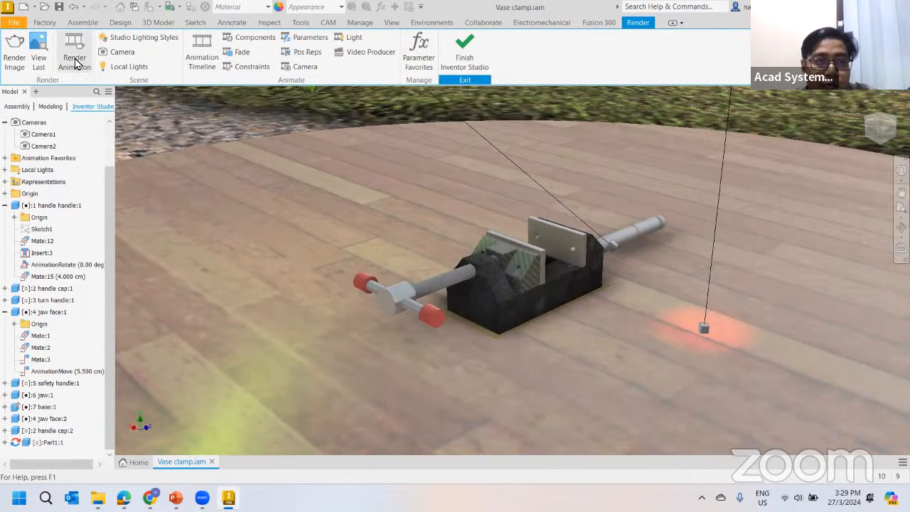
Set up an animation render using Camera1 and view the preset output sizes
{"action": "left_click", "coordinate": [75, 64]}
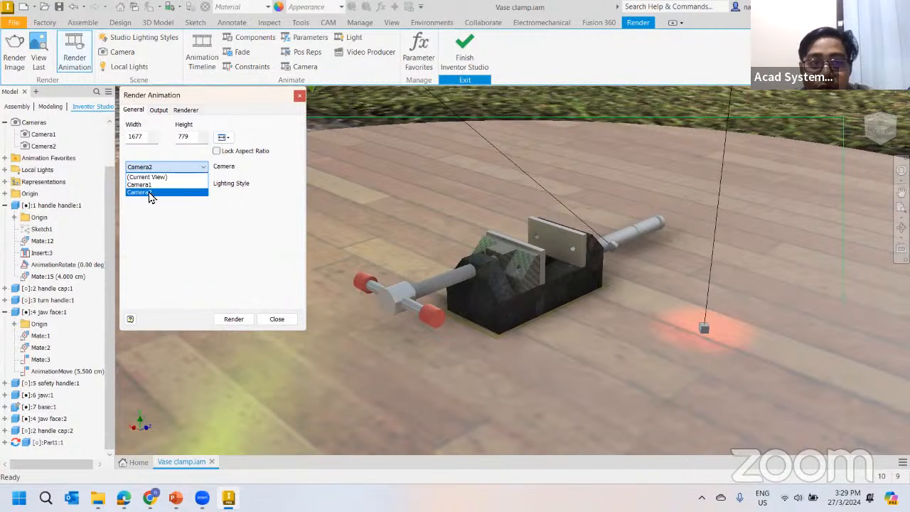
{"action": "left_click", "coordinate": [160, 193]}
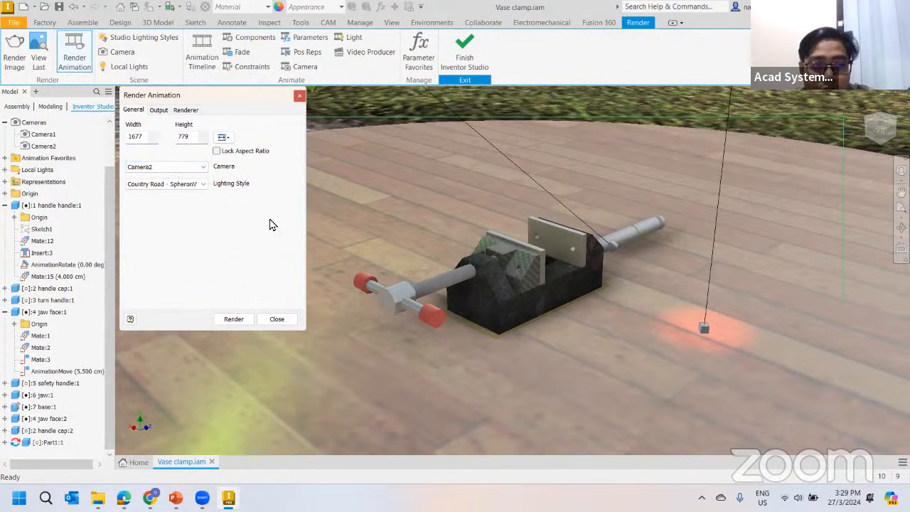
{"action": "left_click", "coordinate": [181, 168]}
{"action": "left_click", "coordinate": [167, 180]}
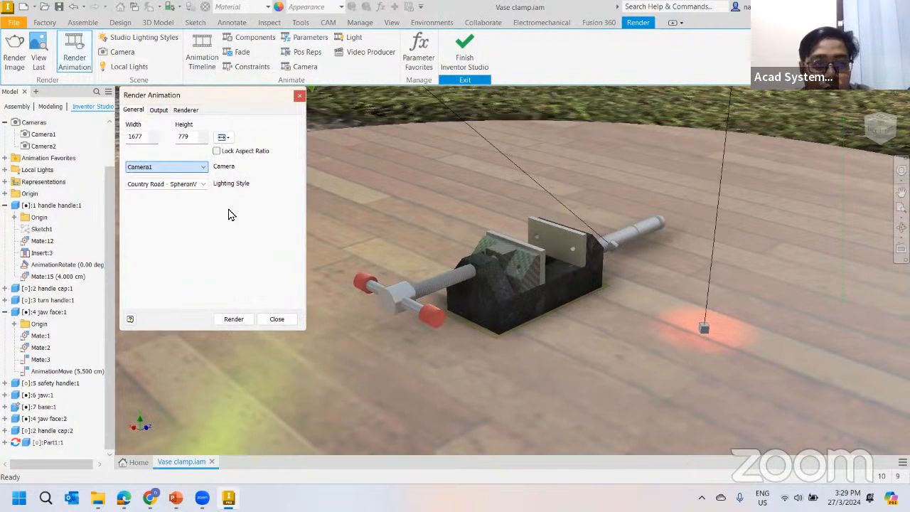
{"action": "left_click", "coordinate": [222, 137]}
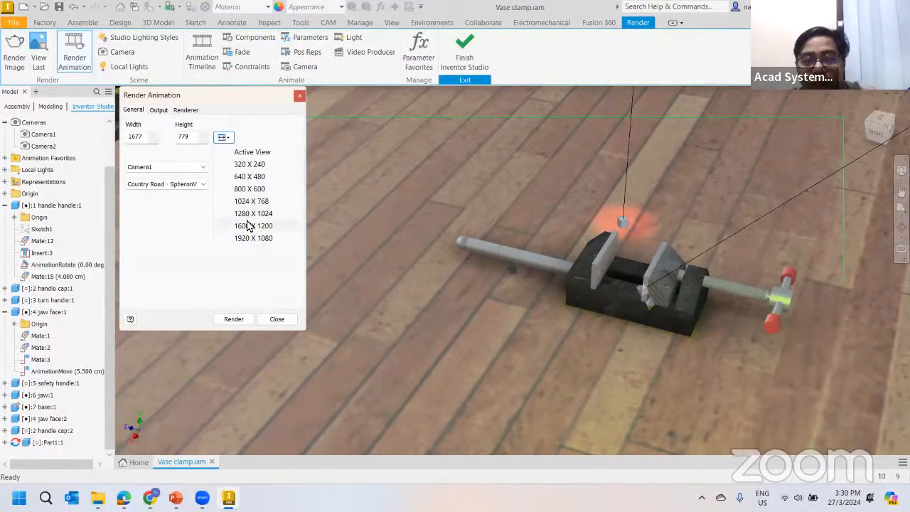
Set the render output's time range end to 10 s and its frame rate to 30
{"action": "left_click", "coordinate": [158, 110]}
{"action": "left_click", "coordinate": [247, 158]}
{"action": "type", "text": "10"}
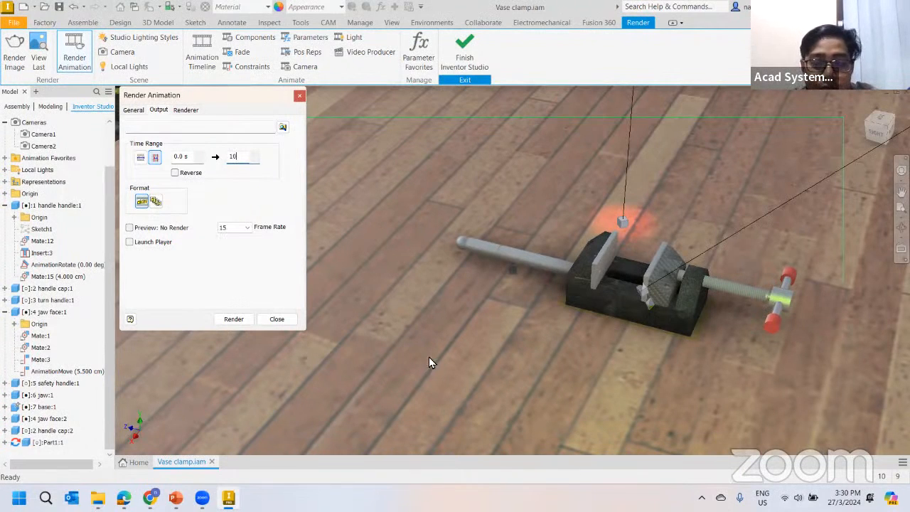
{"action": "left_click", "coordinate": [246, 228]}
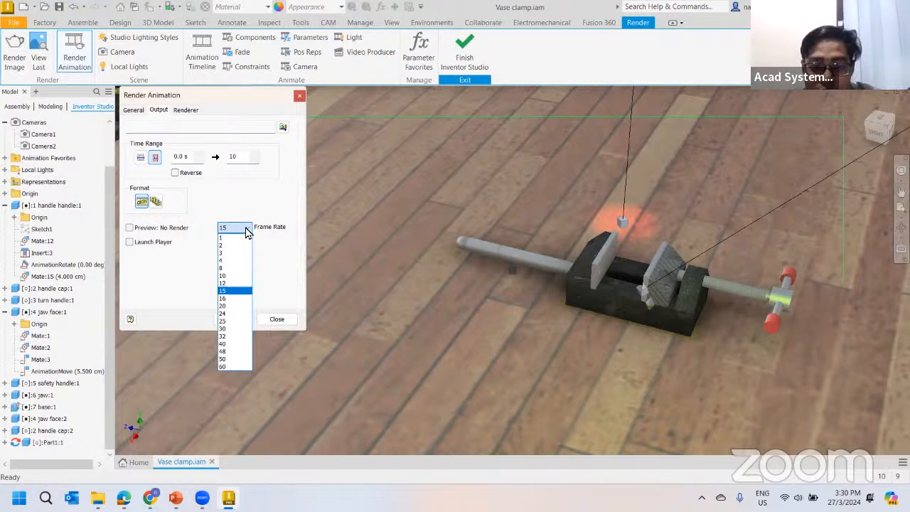
{"action": "left_click", "coordinate": [235, 329]}
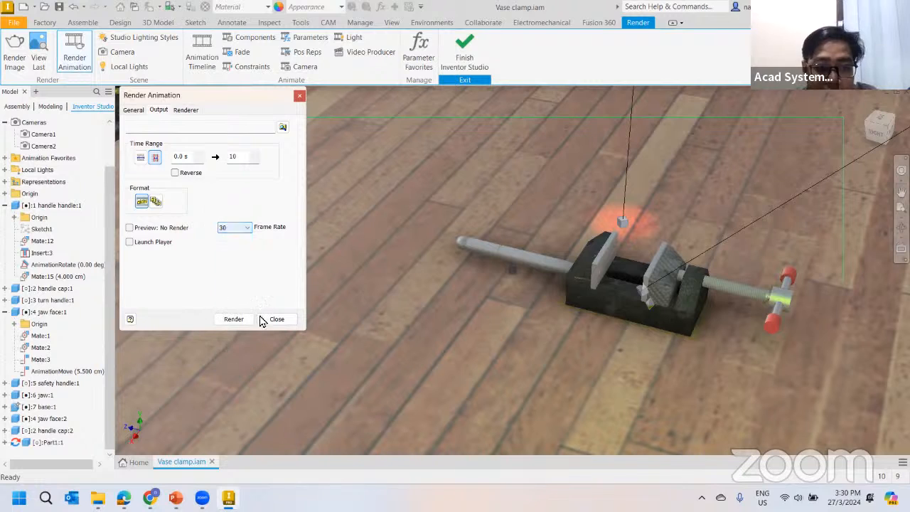
{"action": "left_click", "coordinate": [247, 228]}
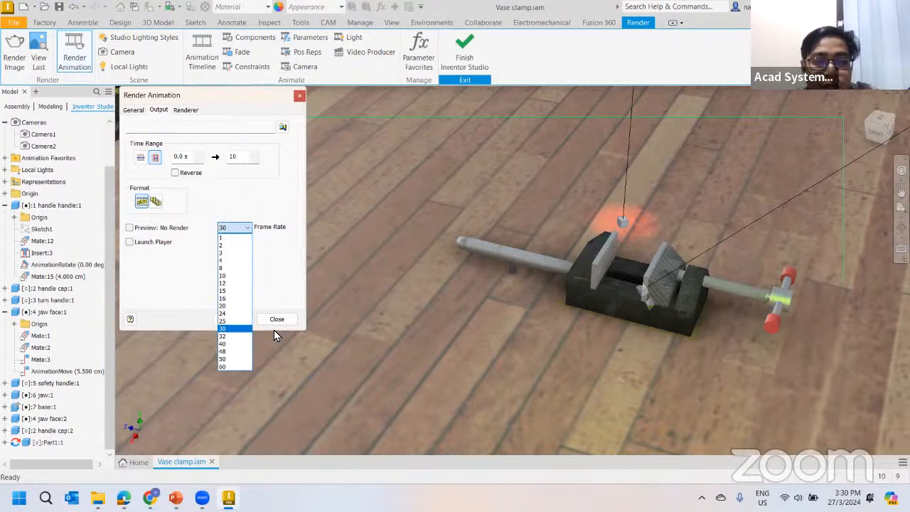
{"action": "left_click", "coordinate": [264, 275]}
Review the animation's renderer settings, including render by iteration, keeping Gaussian as the antialiasing filter, and return to the general settings
{"action": "left_click", "coordinate": [185, 110]}
{"action": "left_click", "coordinate": [158, 110]}
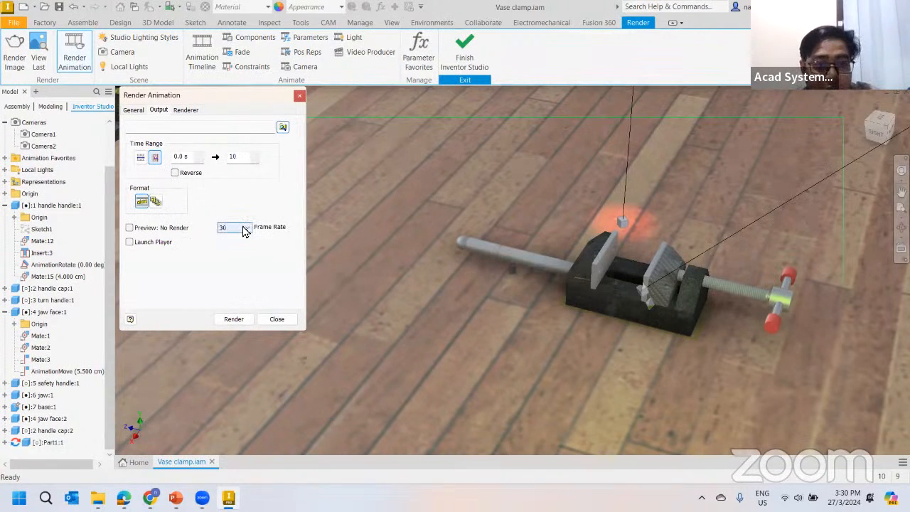
{"action": "left_click", "coordinate": [185, 110]}
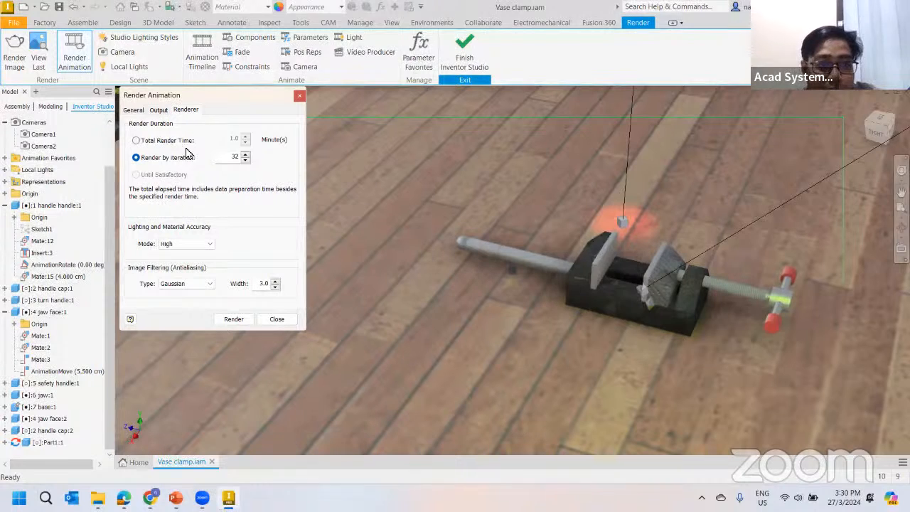
{"action": "double_click", "coordinate": [234, 160]}
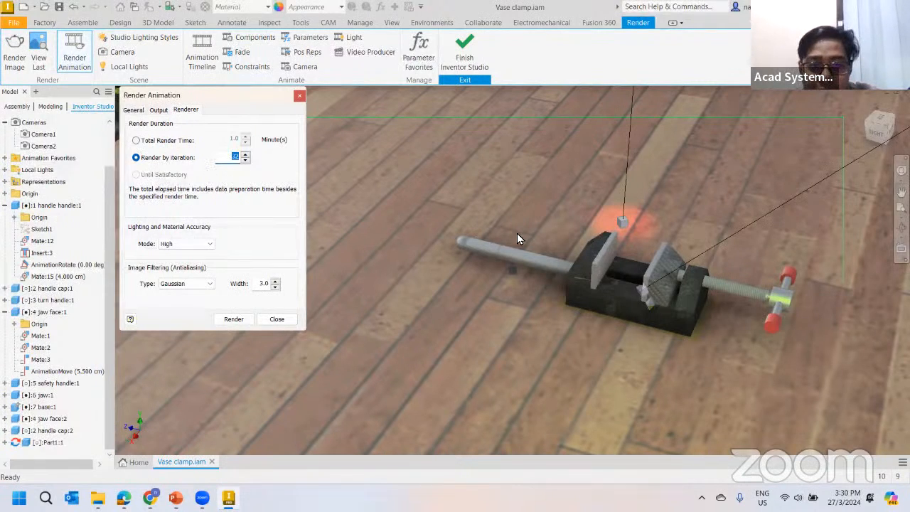
{"action": "left_click", "coordinate": [199, 283]}
{"action": "left_click", "coordinate": [178, 298]}
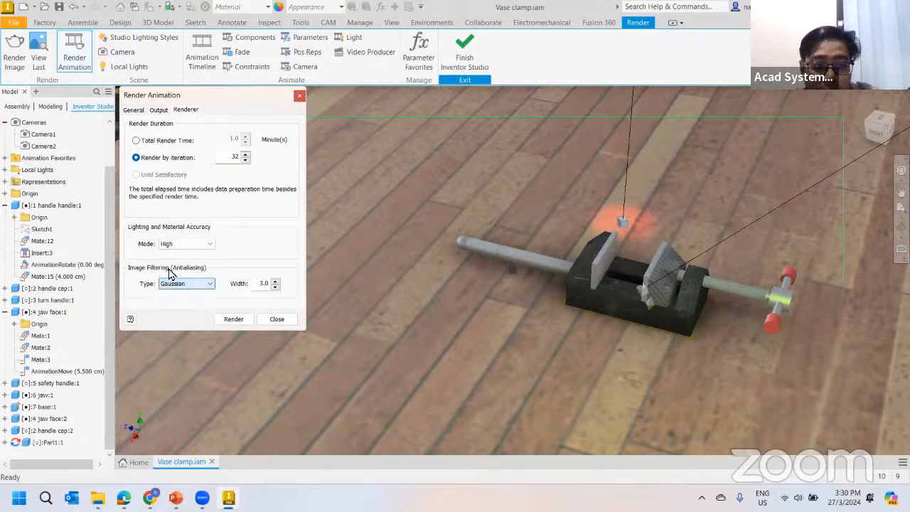
{"action": "left_click", "coordinate": [133, 110]}
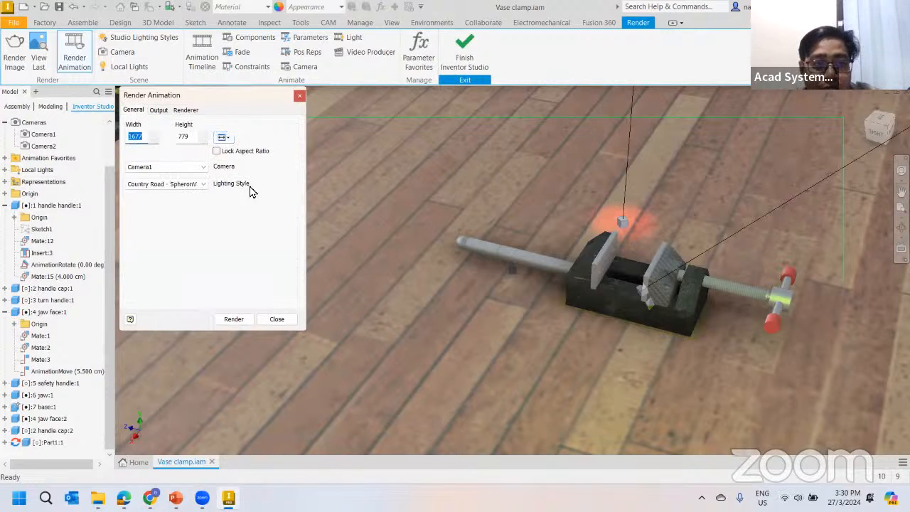
Start rendering the animation to Vase clamp3.wmv in the Vase Clamp folder, using the custom export profile at 1680 x 780
{"action": "left_click", "coordinate": [235, 320]}
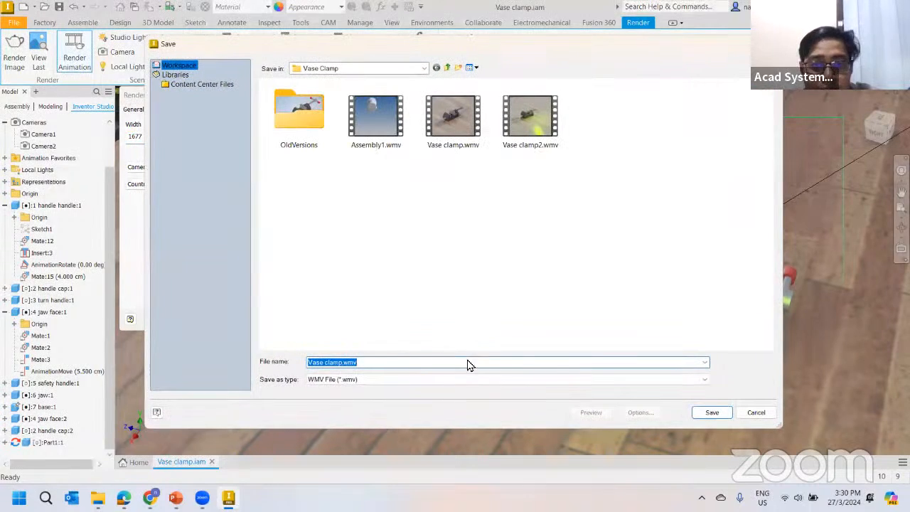
{"action": "left_click", "coordinate": [340, 362]}
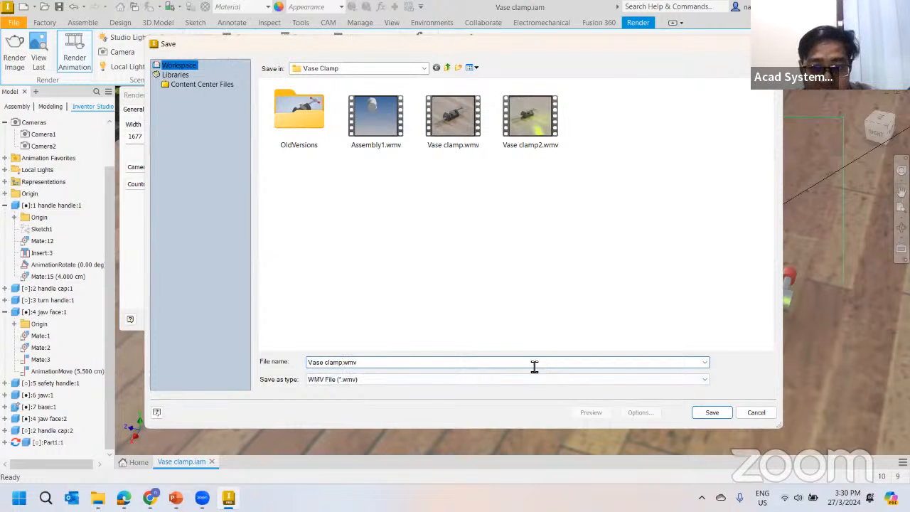
{"action": "left_click", "coordinate": [711, 413]}
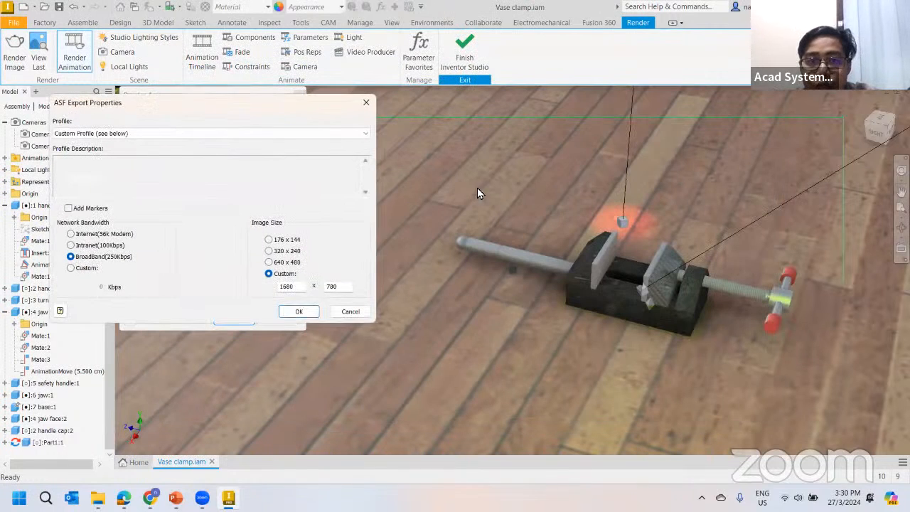
{"action": "left_click", "coordinate": [299, 311]}
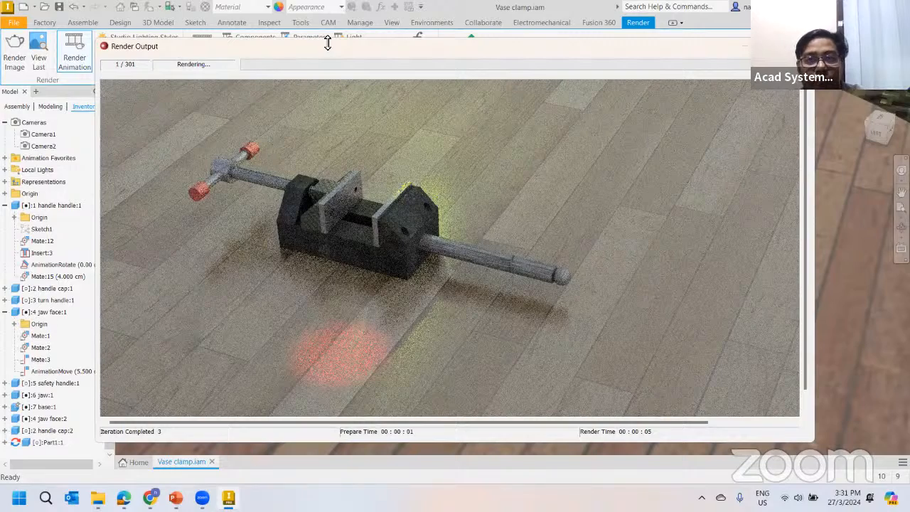
{"action": "left_click_drag", "start_coordinate": [327, 46], "coordinate": [523, 114]}
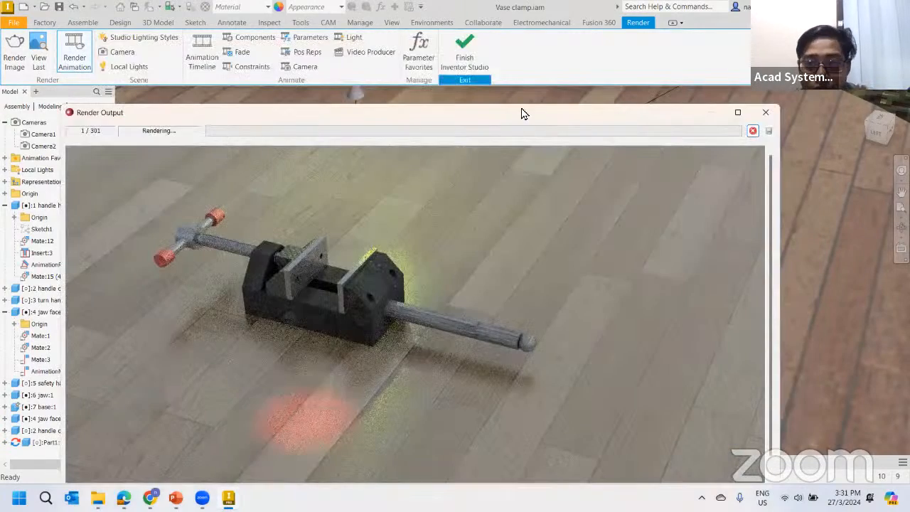
Stop the animation render, check the PNG save option for the frame, and close the render output and settings
{"action": "left_click", "coordinate": [753, 132]}
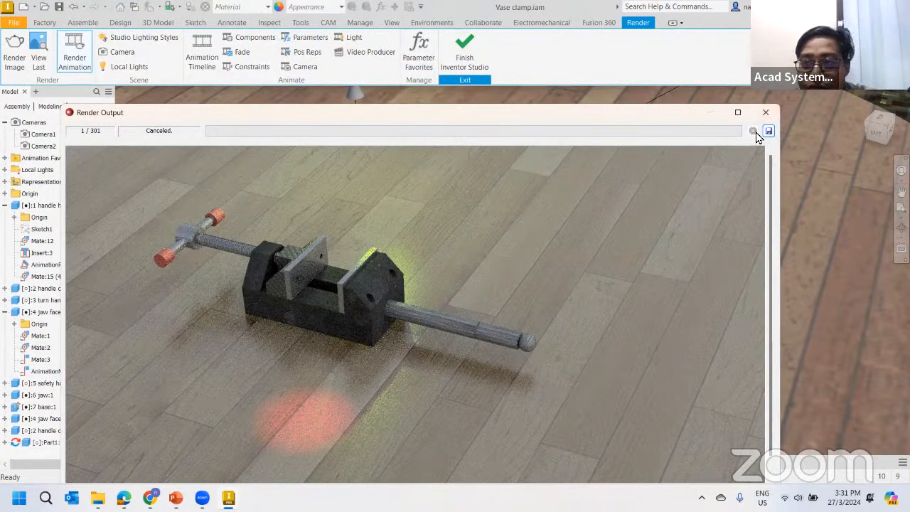
{"action": "left_click", "coordinate": [768, 134]}
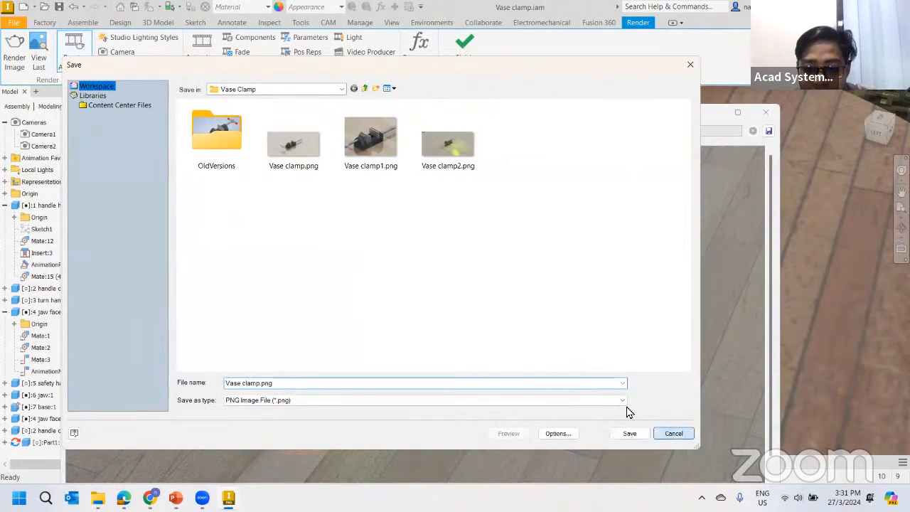
{"action": "left_click", "coordinate": [629, 433]}
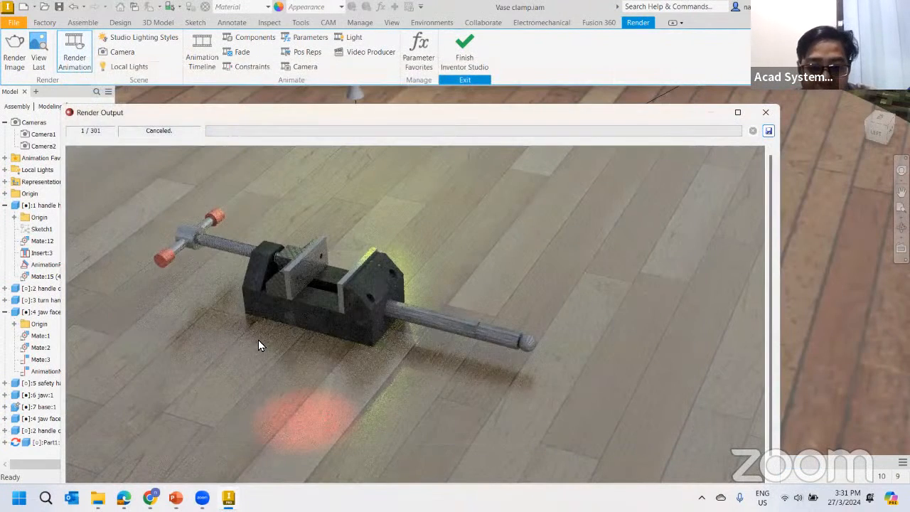
{"action": "left_click", "coordinate": [737, 115]}
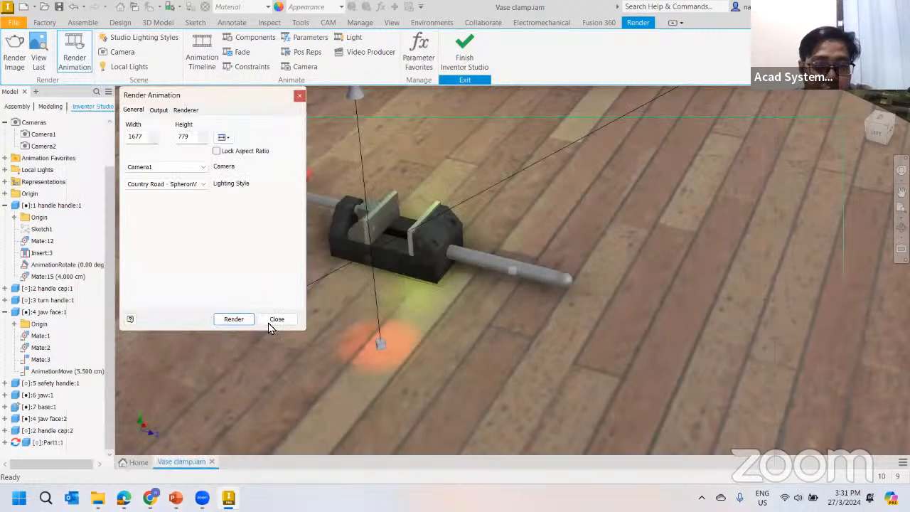
{"action": "left_click", "coordinate": [276, 319]}
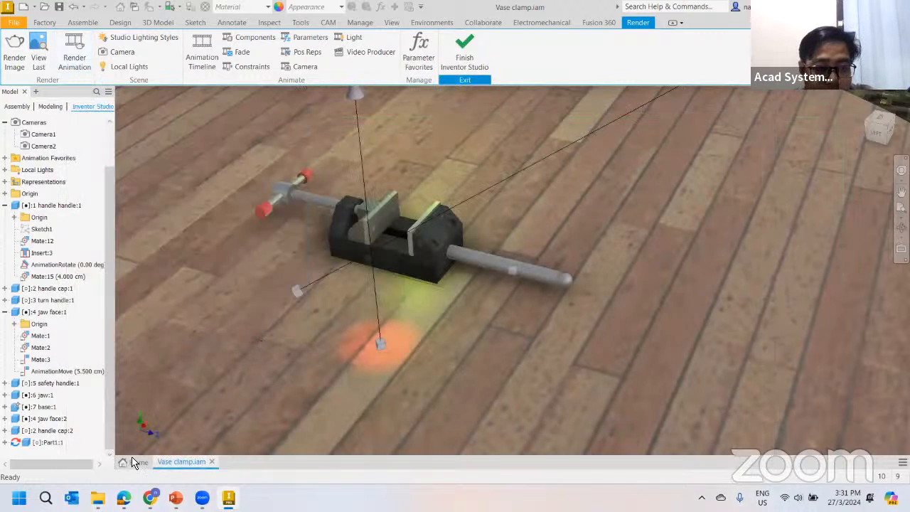
Switch to File Explorer and play Vase clamp.wmv from the Vase Clamp folder in VLC media player
{"action": "left_click", "coordinate": [98, 498]}
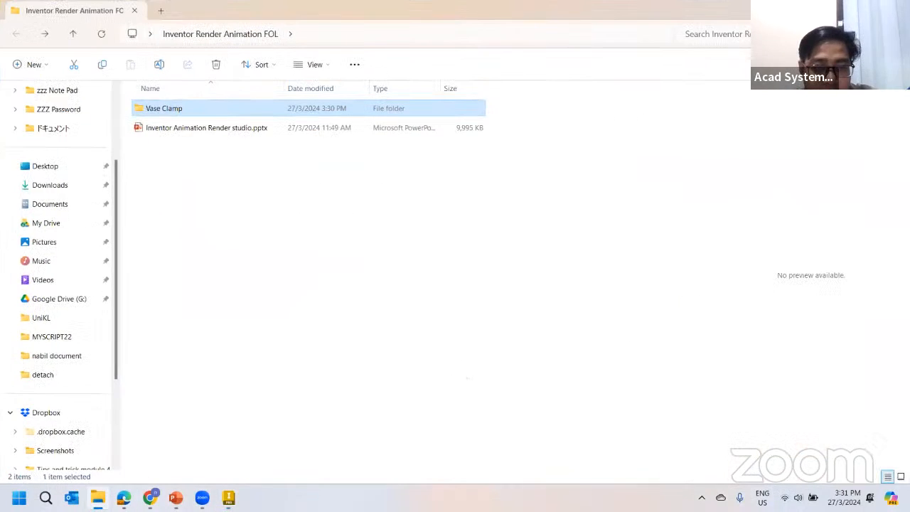
{"action": "double_click", "coordinate": [203, 114]}
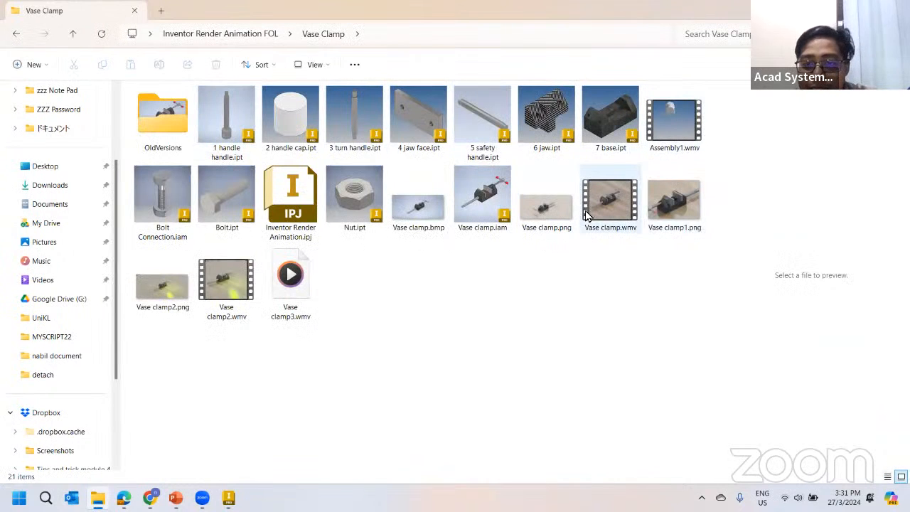
{"action": "left_click", "coordinate": [607, 207]}
{"action": "right_click", "coordinate": [607, 207]}
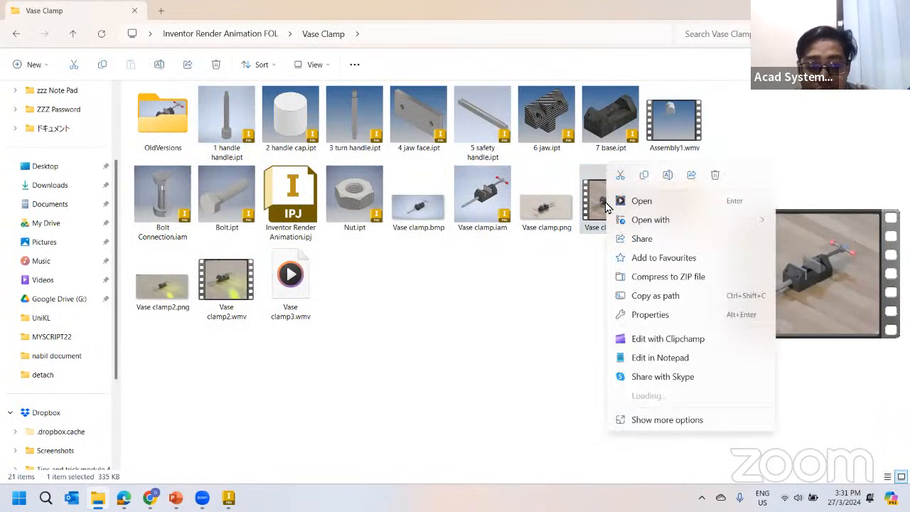
{"action": "mouse_move", "coordinate": [673, 225]}
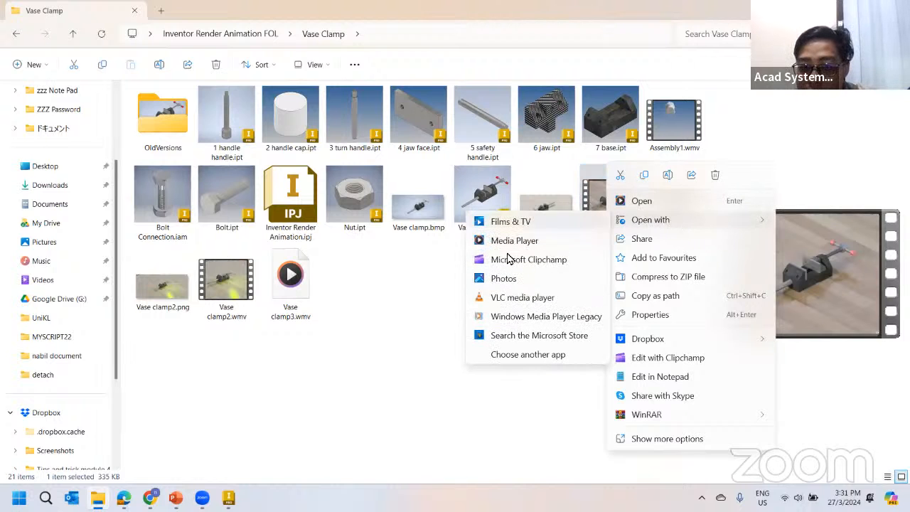
{"action": "left_click", "coordinate": [508, 306]}
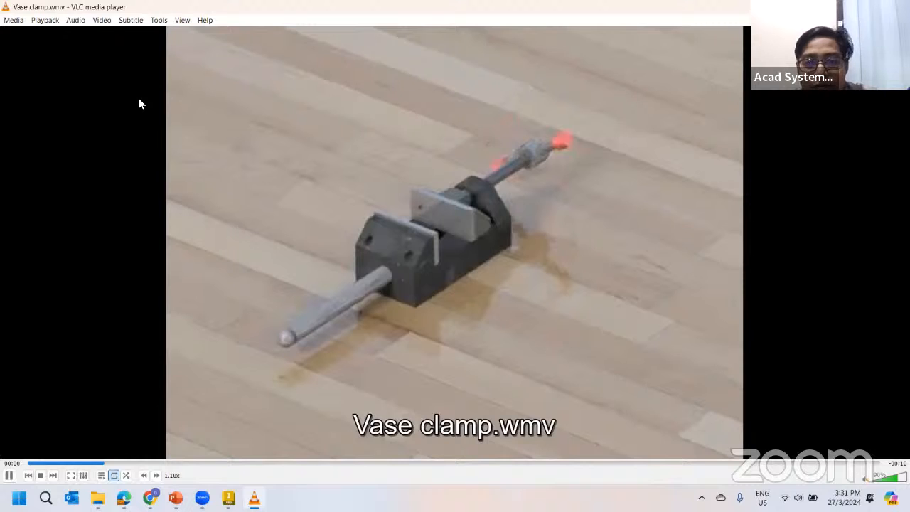
Shrink the VLC window and place it over the folder's files while watching the rendered clamp animation
{"action": "double_click", "coordinate": [104, 7]}
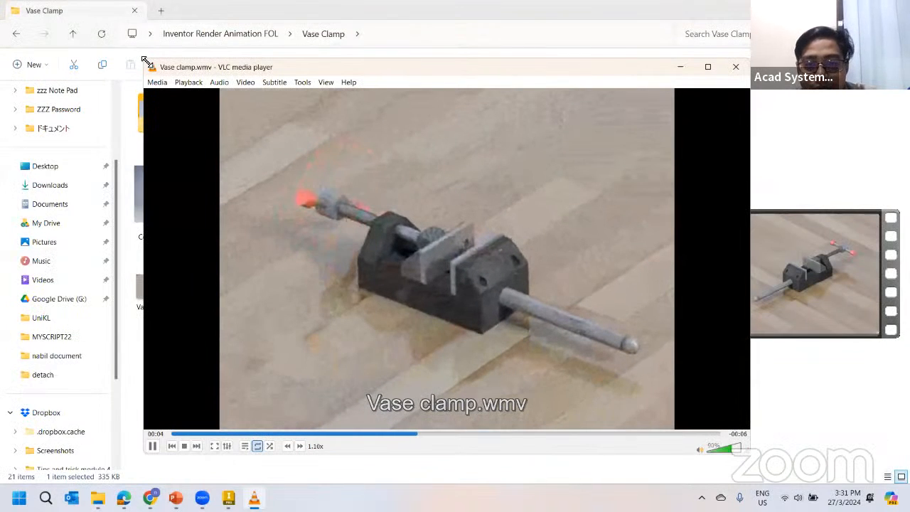
{"action": "left_click_drag", "start_coordinate": [147, 66], "coordinate": [475, 261]}
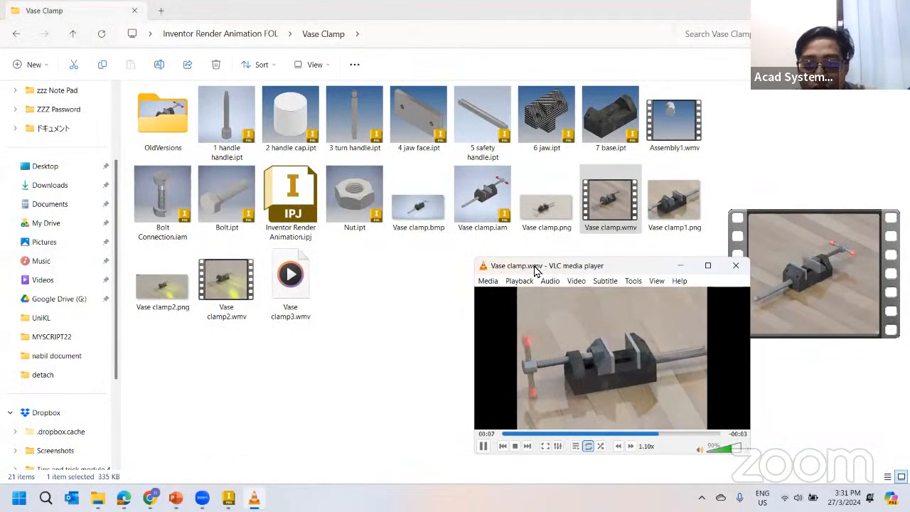
{"action": "left_click_drag", "start_coordinate": [535, 270], "coordinate": [361, 202]}
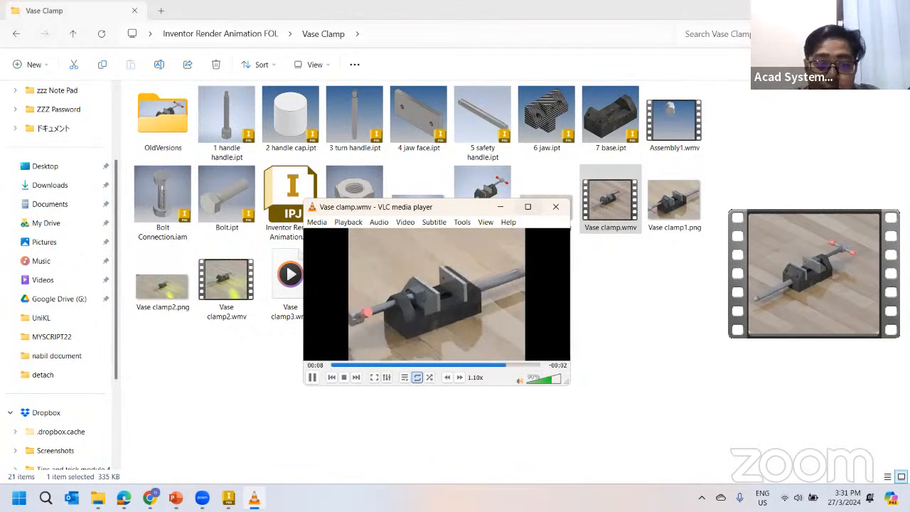
Switch back to Inventor, finish Inventor Studio and view the vise clamp in the assembly environment
{"action": "left_click", "coordinate": [228, 498]}
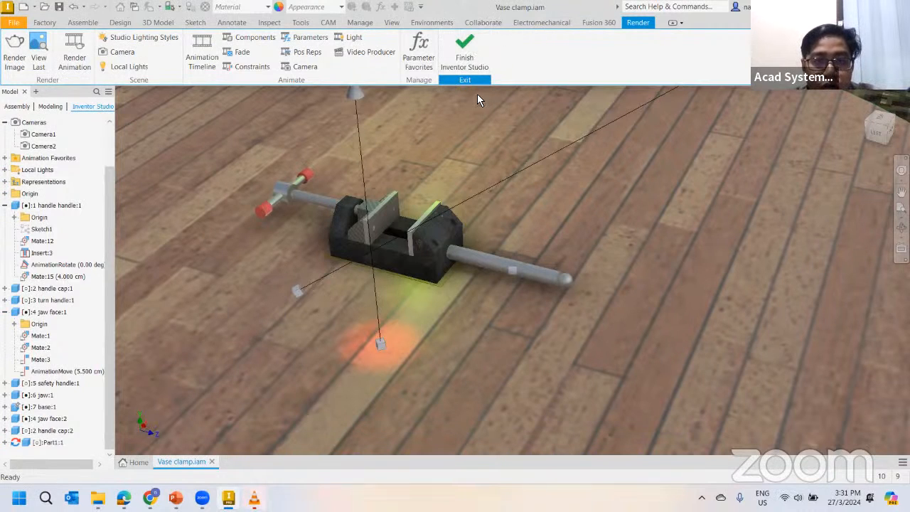
{"action": "left_click", "coordinate": [464, 51]}
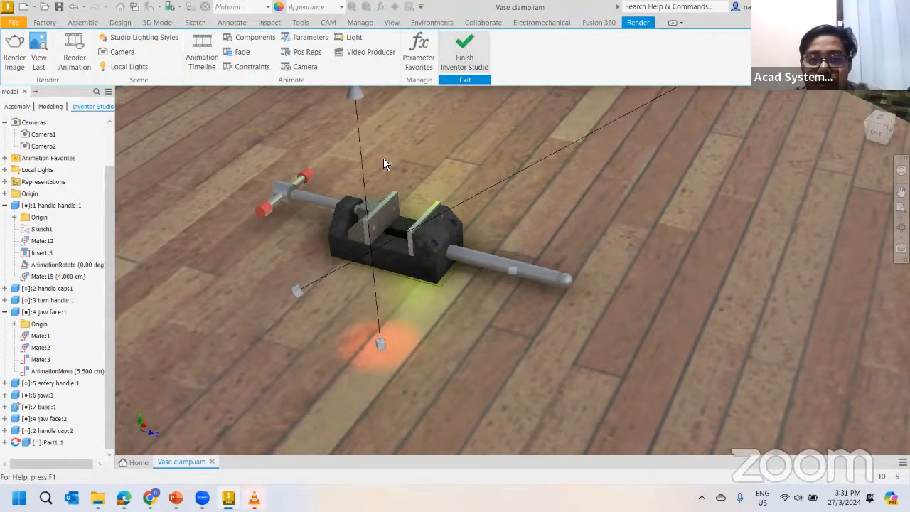
{"action": "scroll", "coordinate": [440, 235], "scroll_direction": "up", "scroll_amount": 5}
{"action": "middle_click_drag", "start_coordinate": [513, 278], "coordinate": [518, 241]}
{"action": "scroll", "coordinate": [455, 228], "scroll_direction": "down", "scroll_amount": 4}
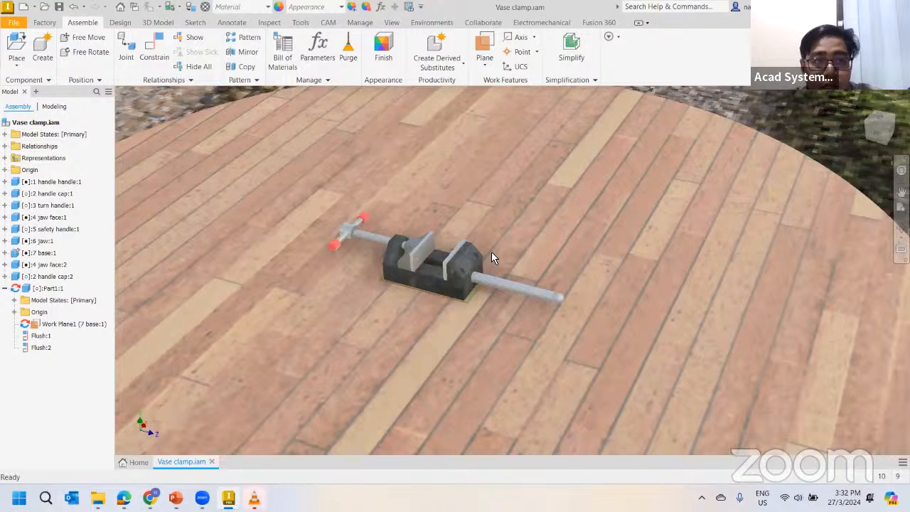